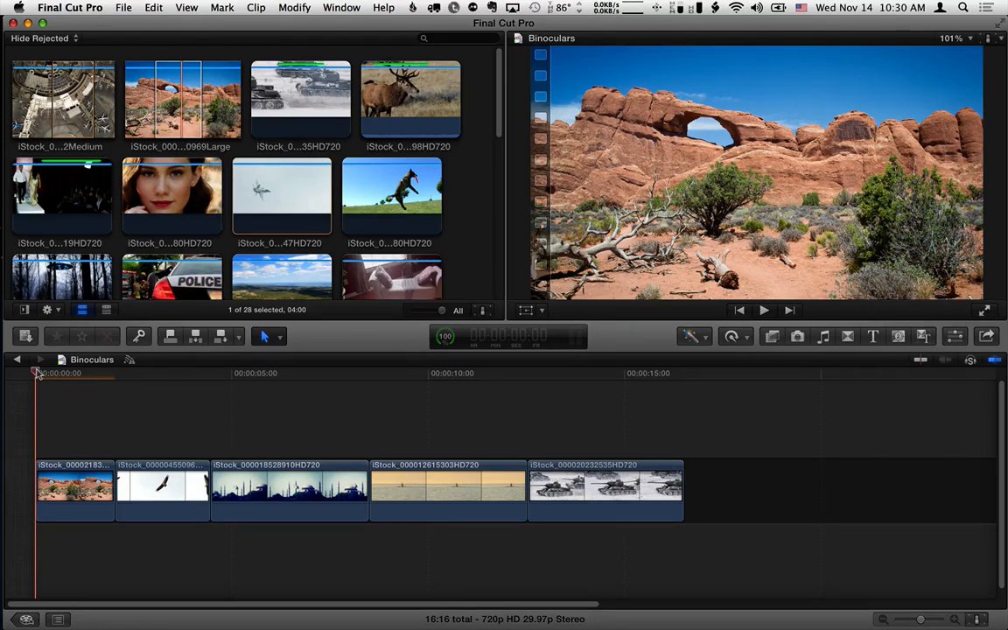
Step: Connect the Binoculars_A title from the Ripple Optics collection above the first clip, matching that clip's full length
click(874, 337)
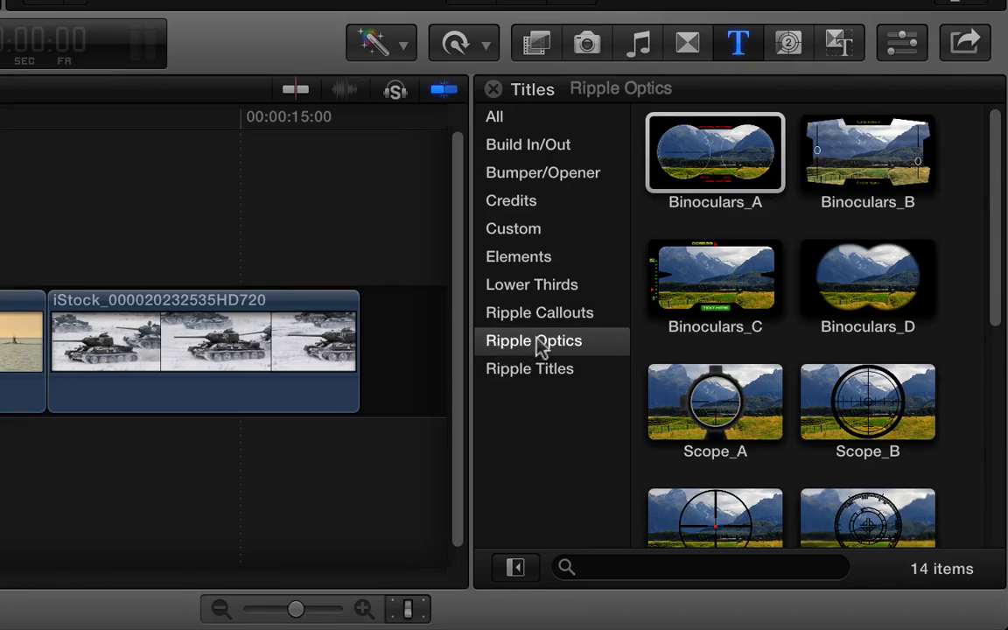
drag(997, 210, 994, 166)
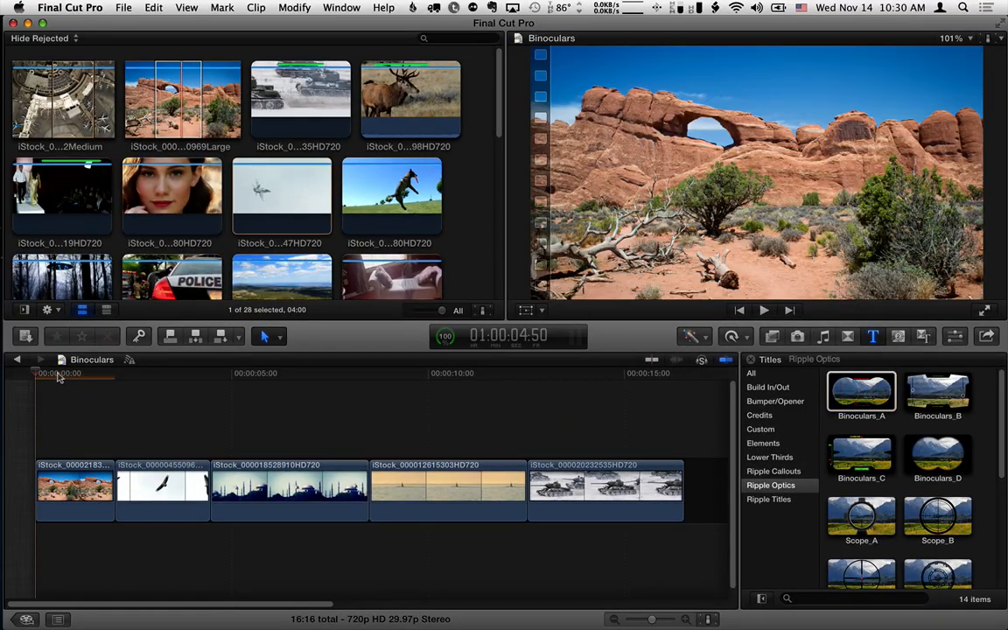
click(58, 375)
key(c)
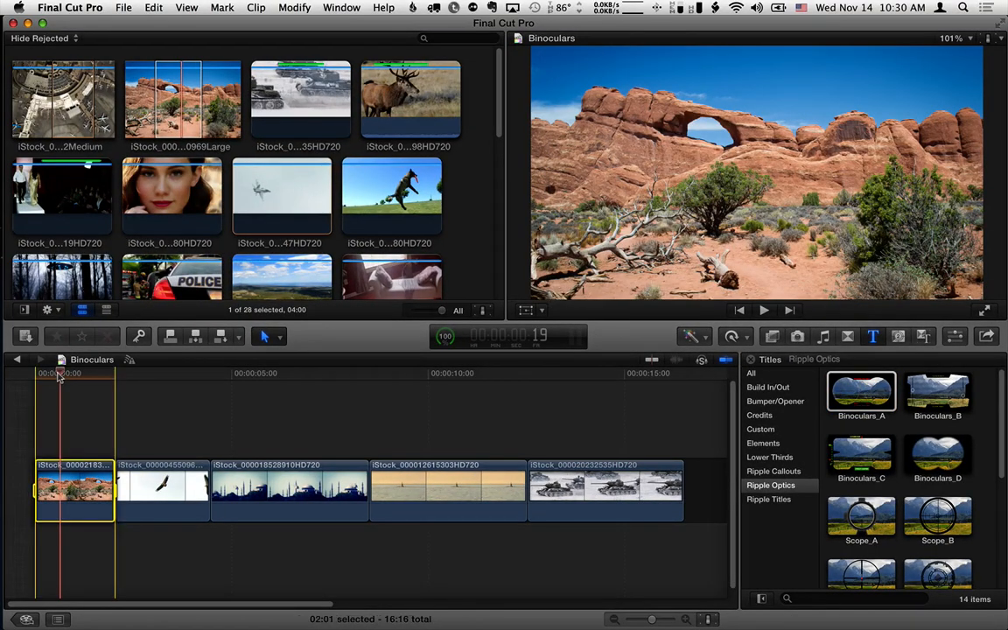
click(864, 398)
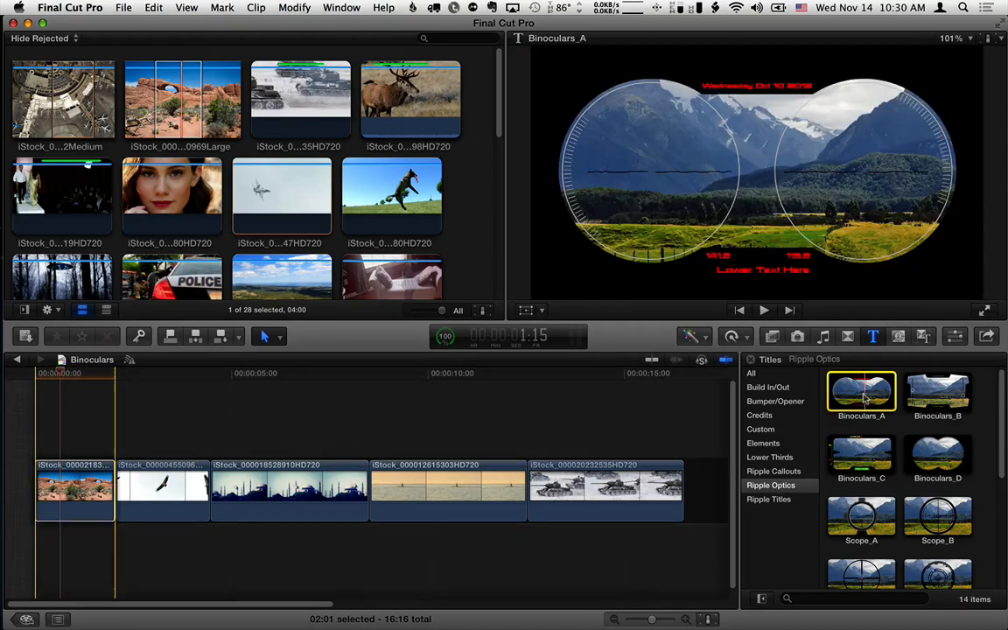
key(q)
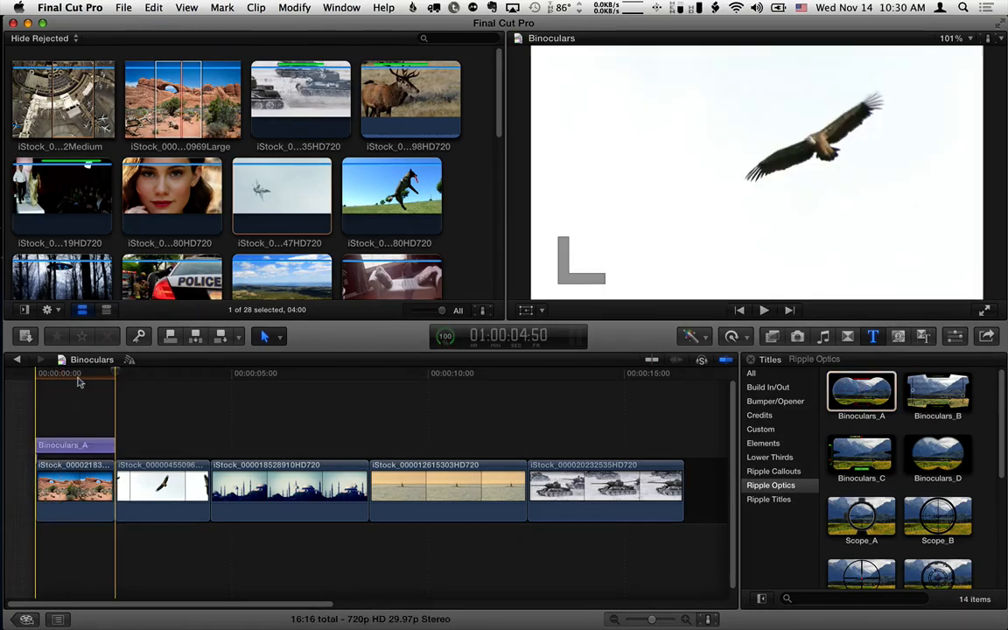
Step: Show the Binoculars_A title's published parameters and set its Focus Blur to 100 at the start of the timeline
key(super+equal)
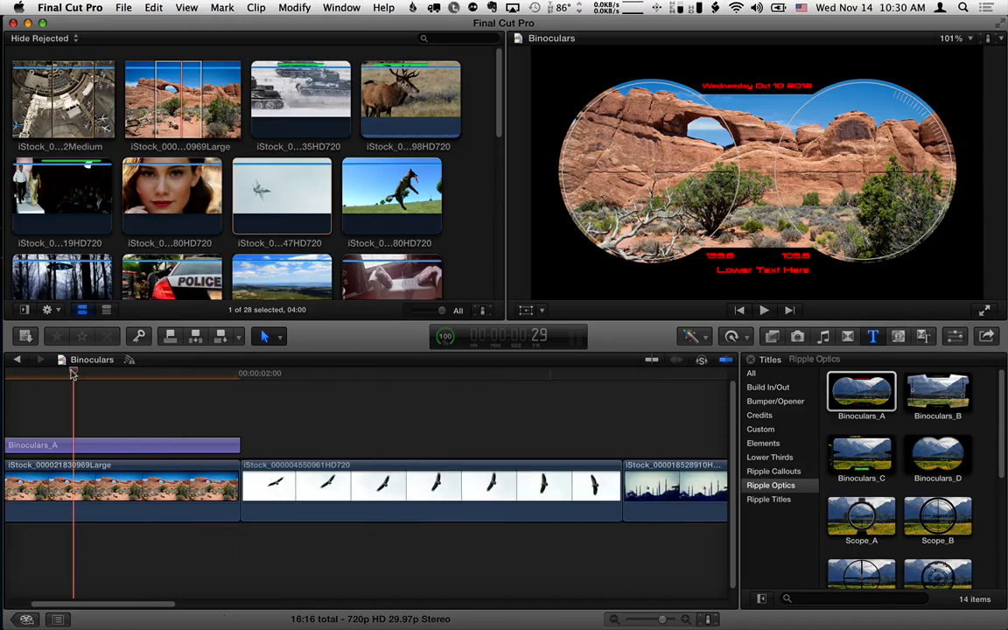
scroll(122, 547, left, 3)
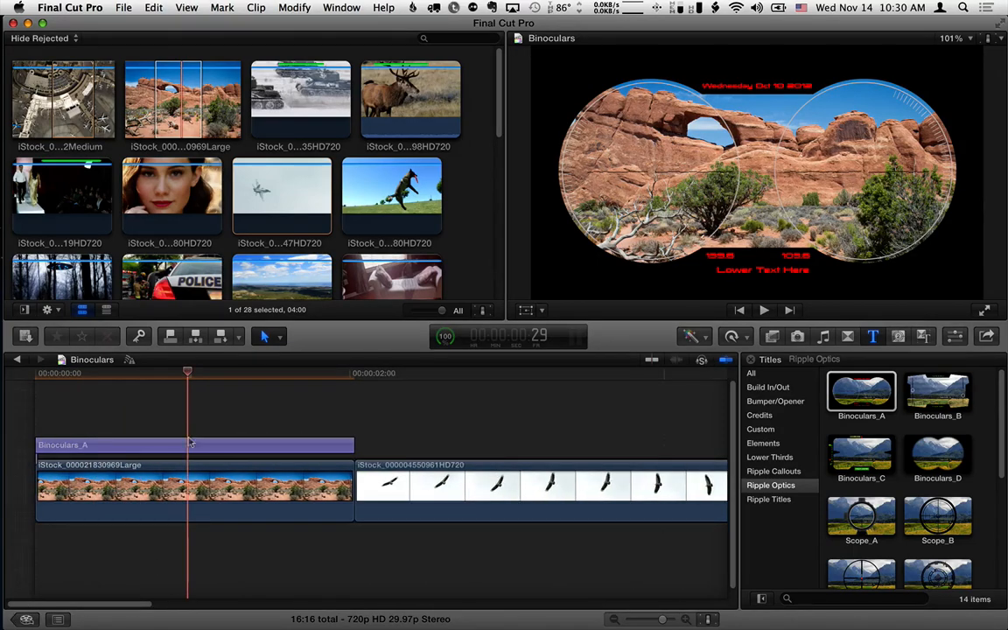
click(149, 446)
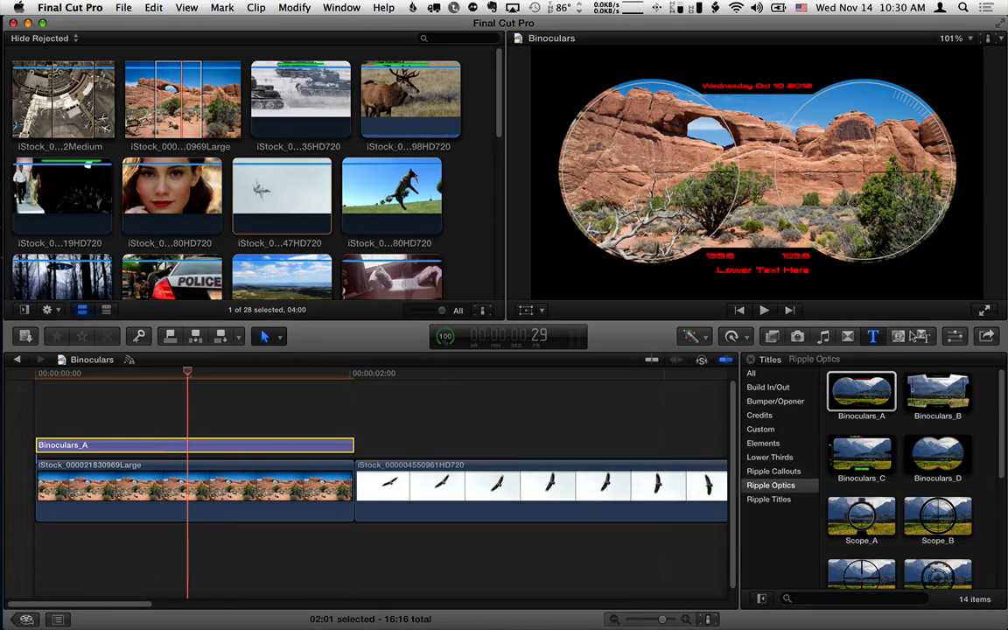
click(955, 338)
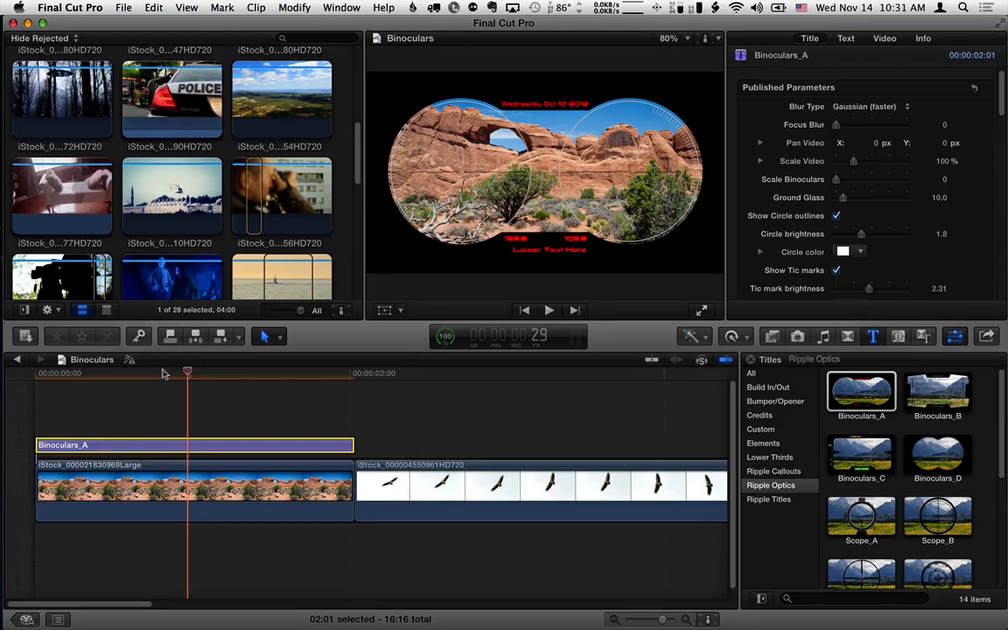
drag(163, 370, 35, 374)
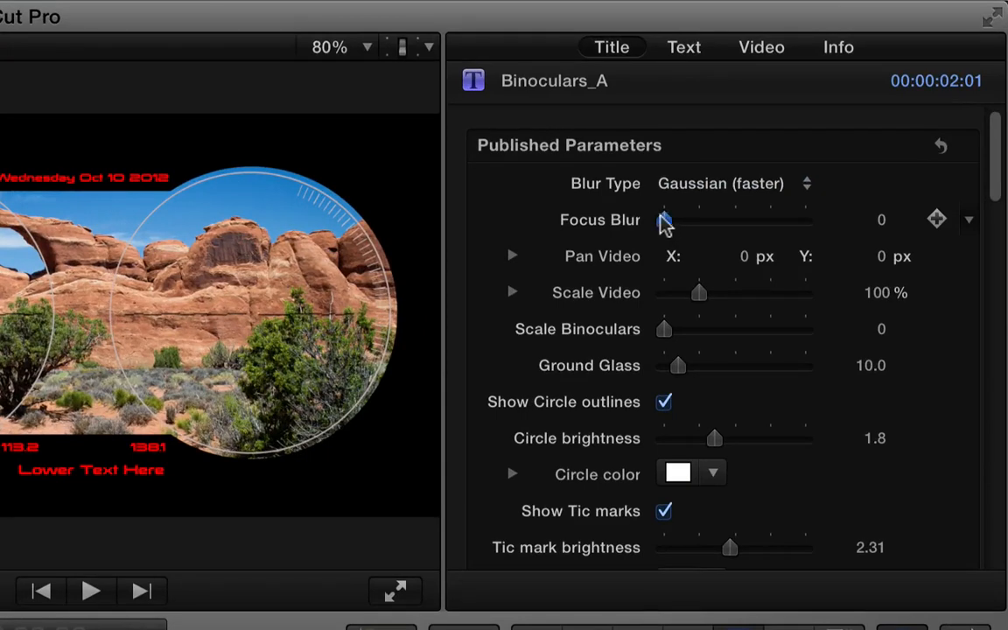
drag(836, 126, 888, 126)
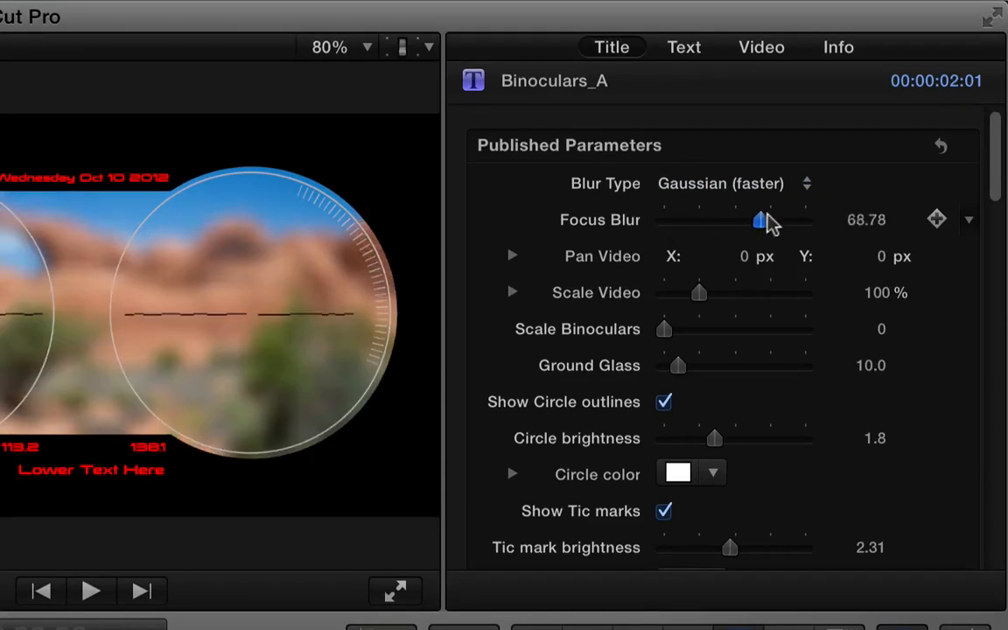
drag(768, 222, 838, 227)
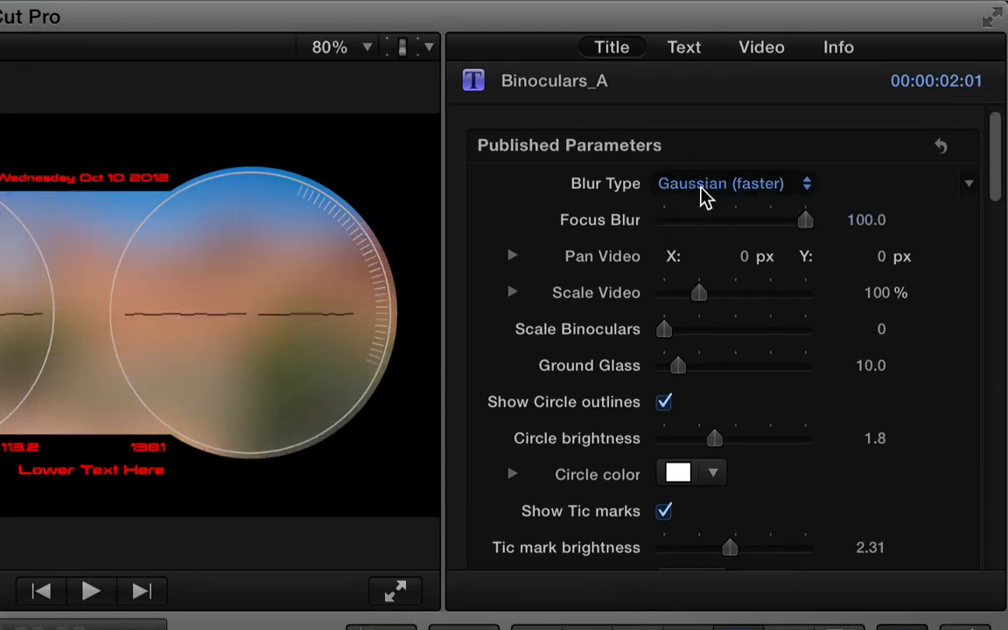
Step: Try the Defocus (better) blur type on the title and restore Gaussian (faster)
click(765, 188)
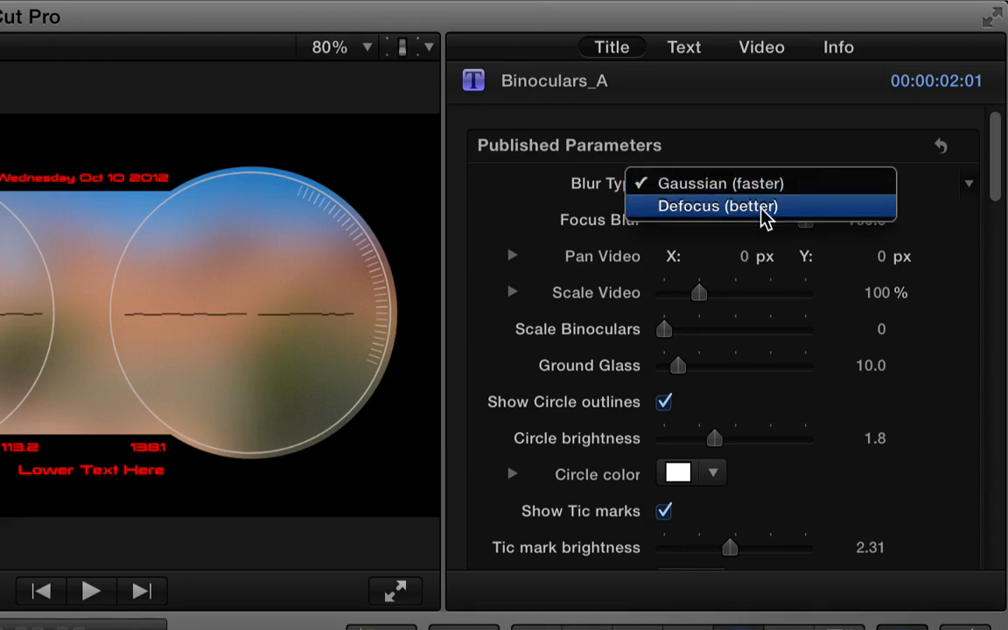
click(762, 209)
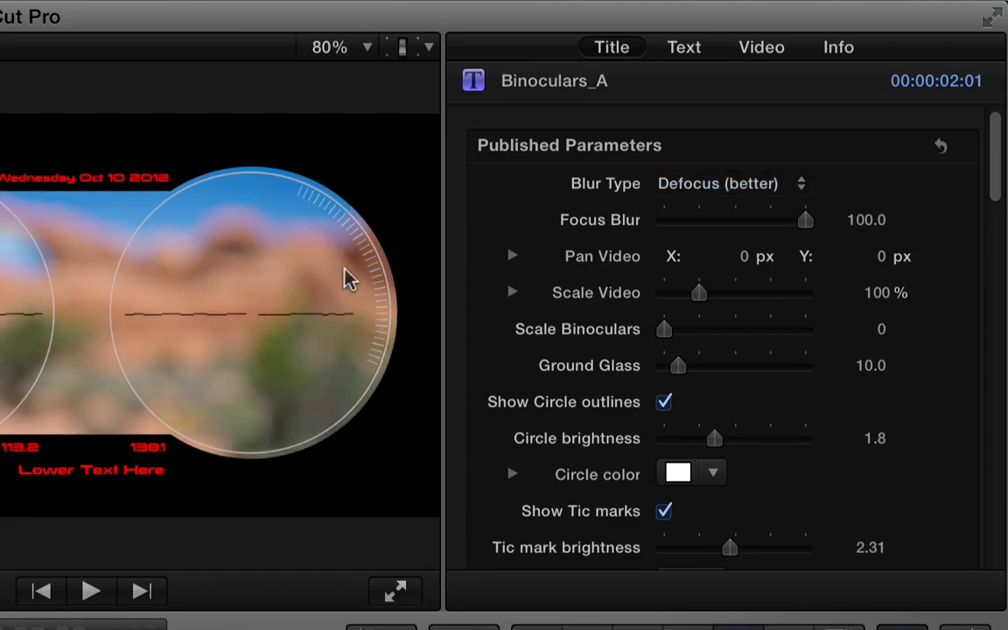
click(735, 186)
click(736, 166)
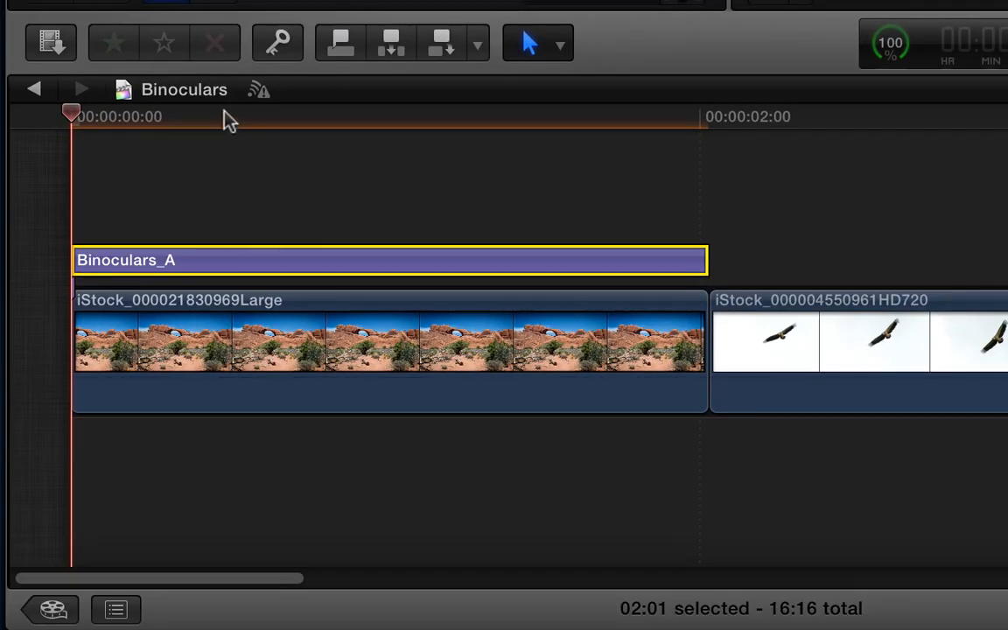
Step: Keyframe the title's Focus Blur to 0 at frame 22 and play the focus animation from the start
drag(223, 112, 305, 117)
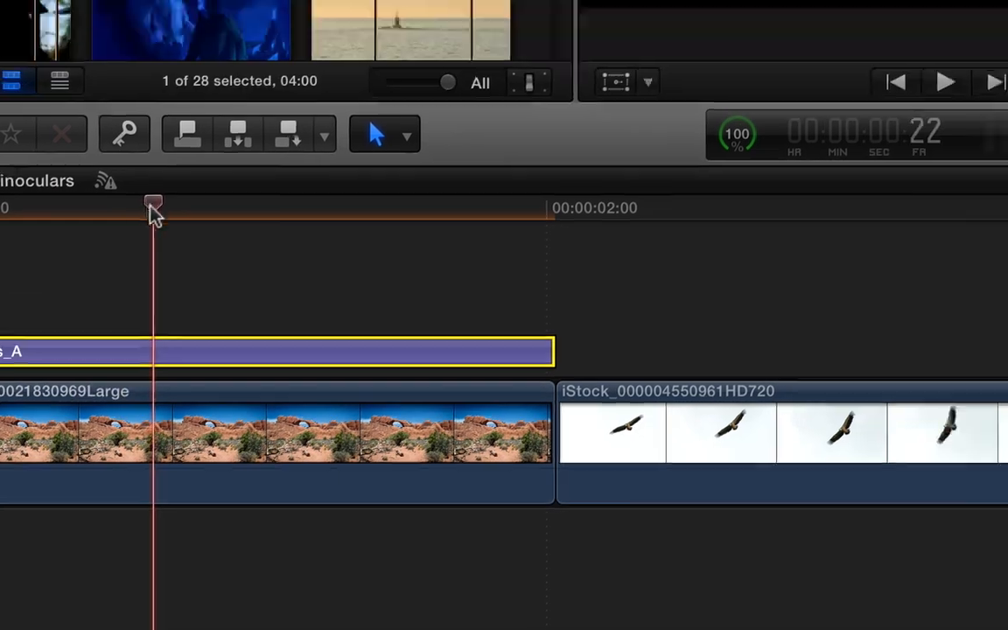
drag(787, 221, 592, 224)
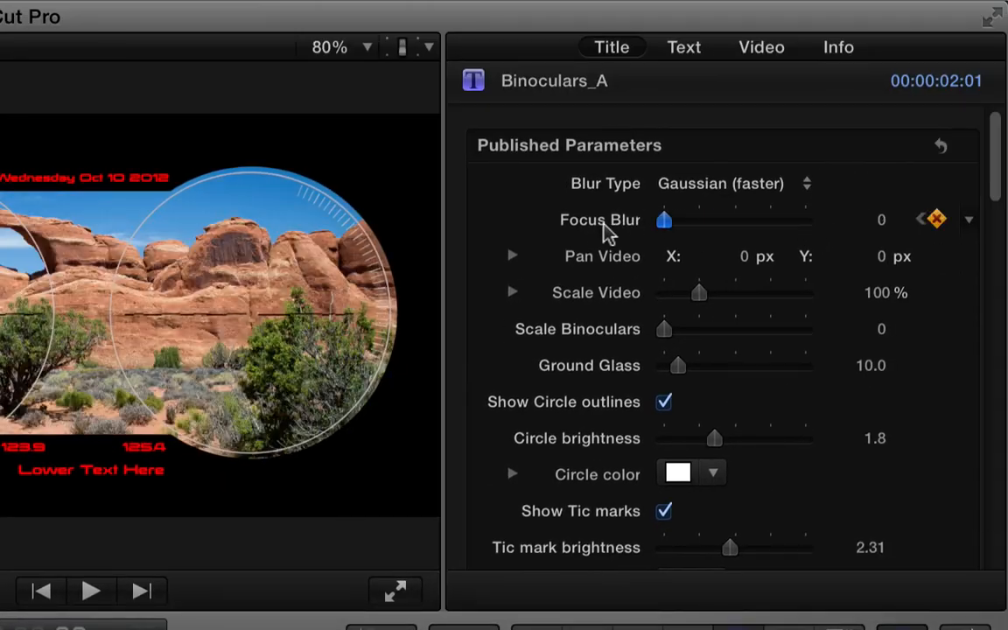
drag(116, 374, 13, 382)
key(space)
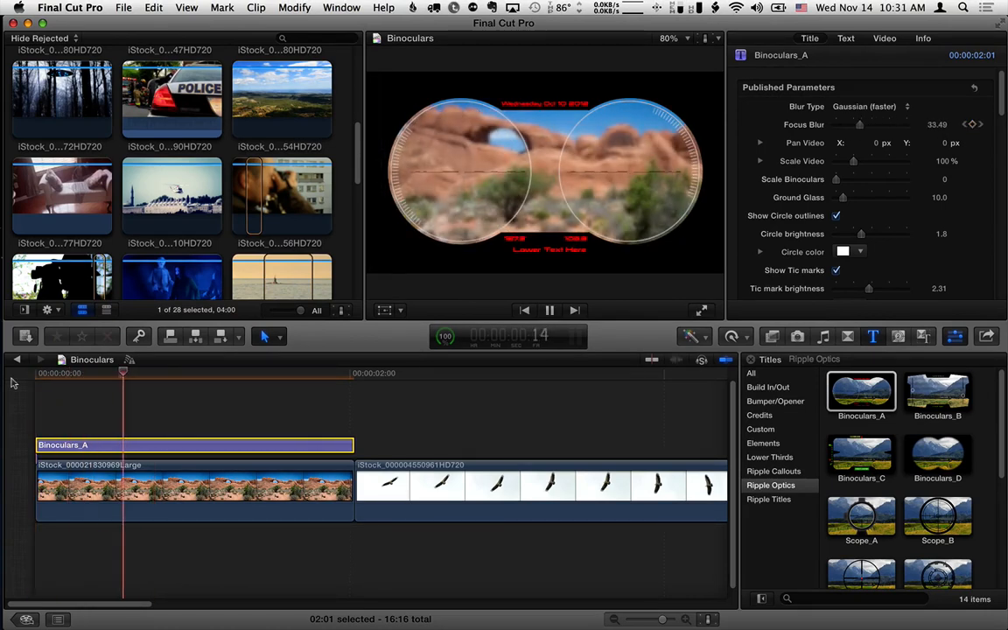
key(space)
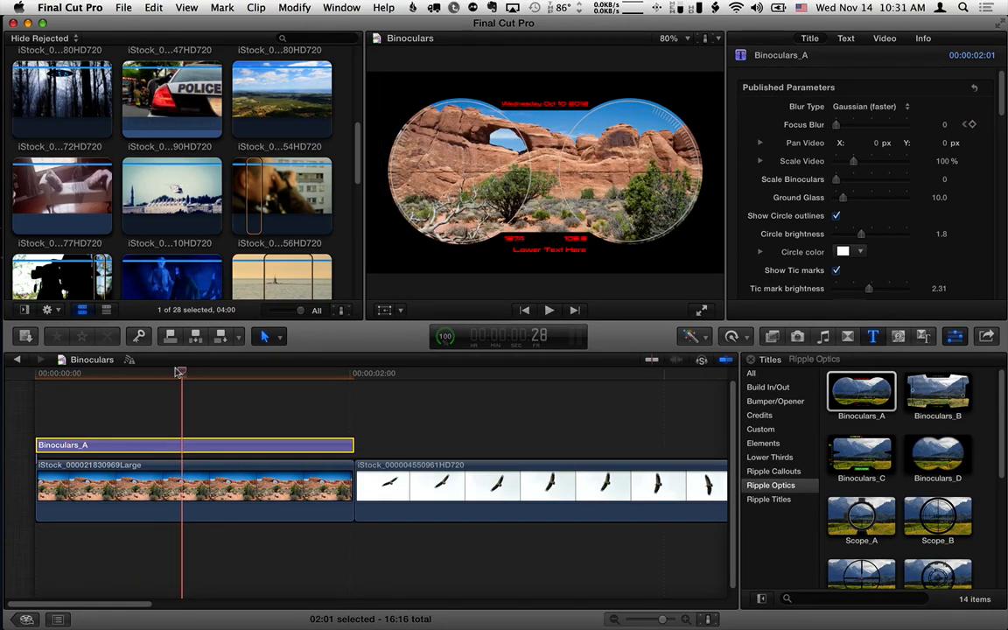
Step: Keyframe Pan Video and Scale Video at frame 27, with 192% scale and pan X 35.4, Y -29.4 px at 1:09
drag(179, 373, 178, 373)
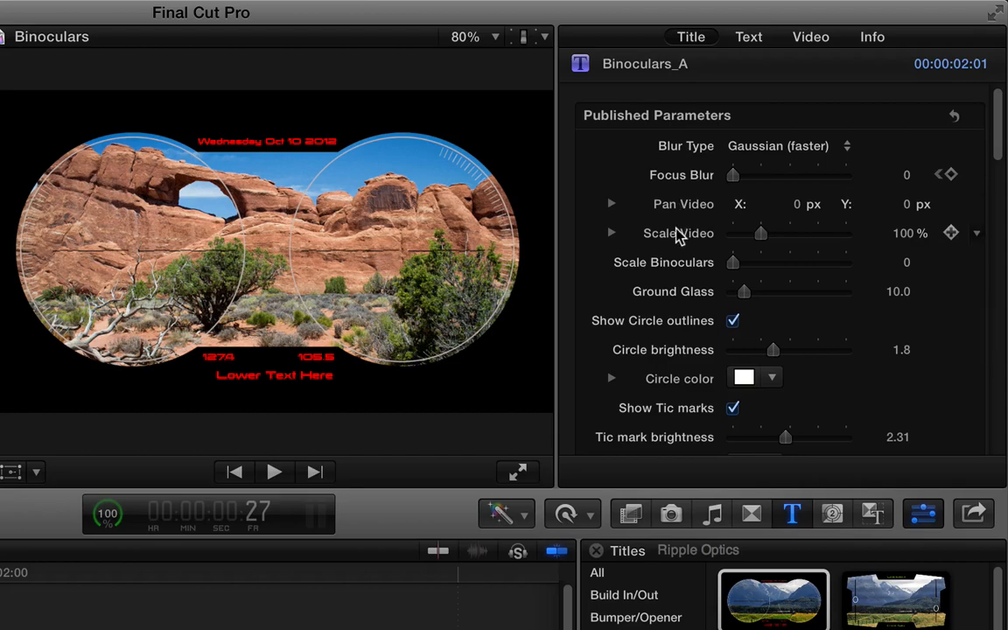
click(951, 204)
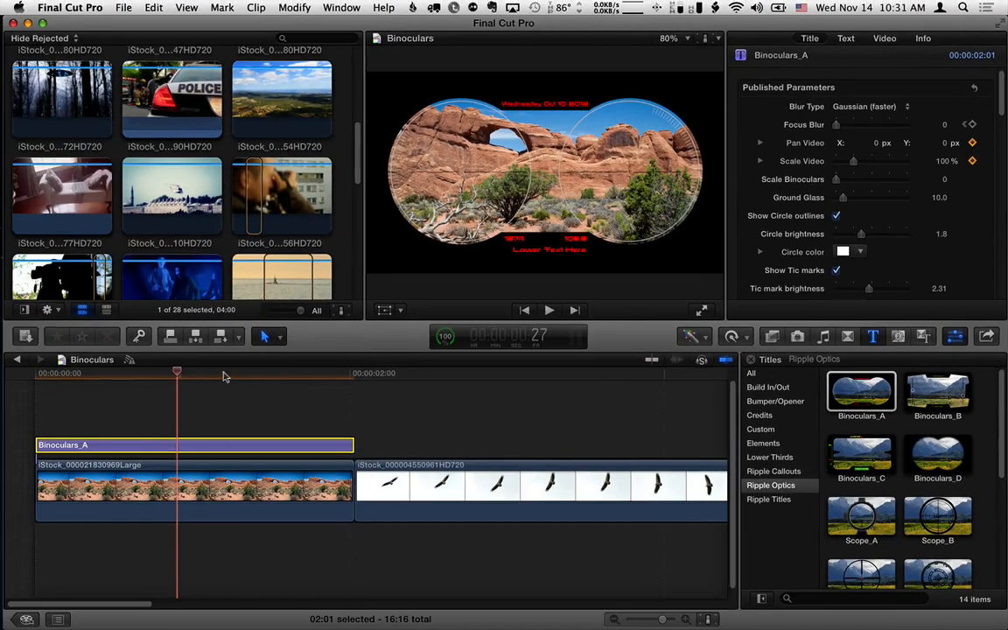
drag(225, 373, 243, 374)
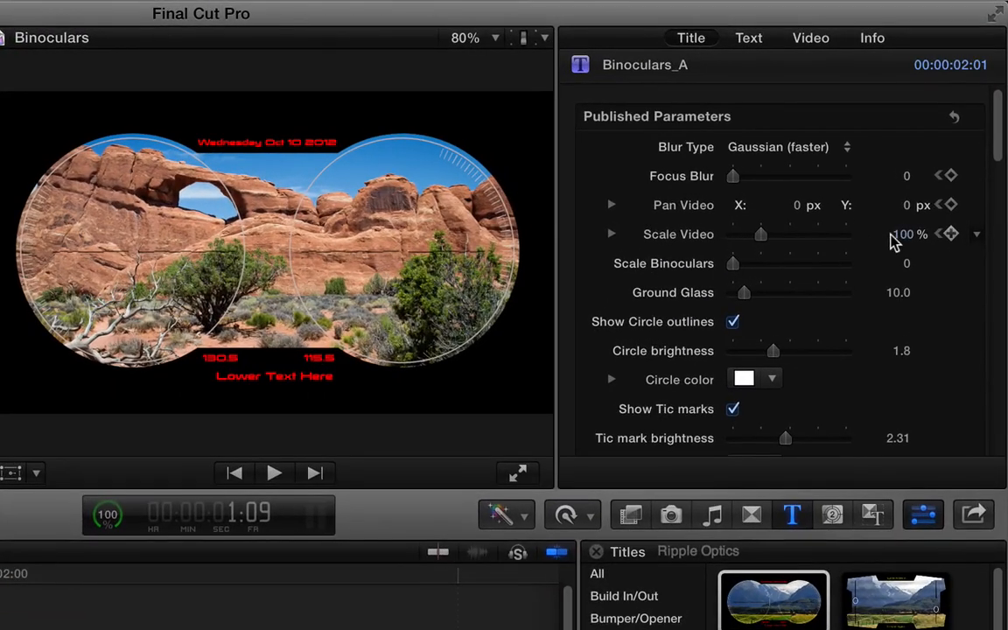
drag(941, 162, 941, 148)
drag(903, 230, 902, 163)
mouse_move(799, 207)
mouse_down()
mouse_move(799, 186)
mouse_move(788, 201)
mouse_up()
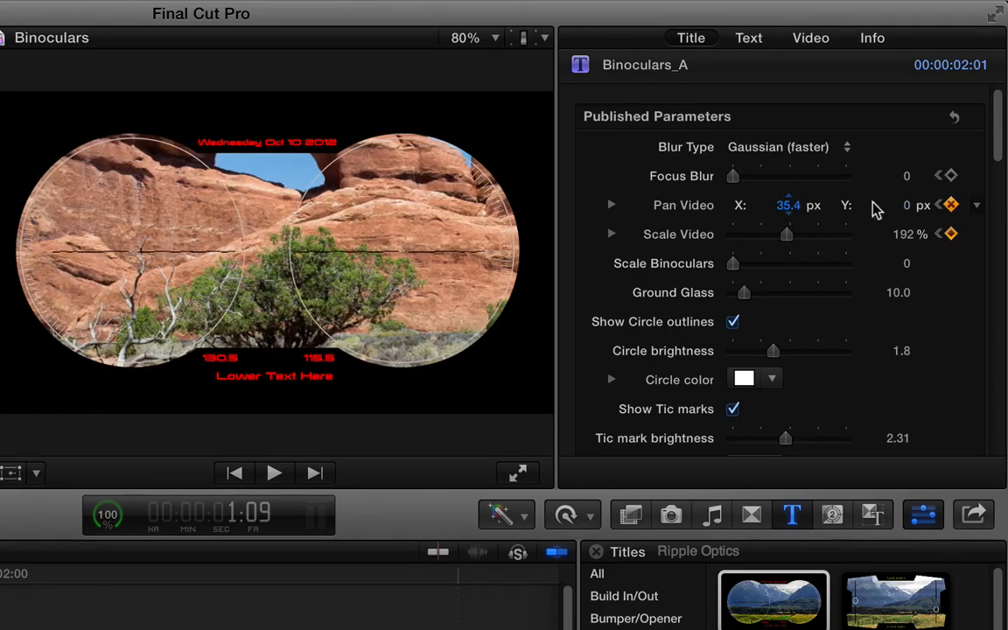
drag(903, 206, 905, 218)
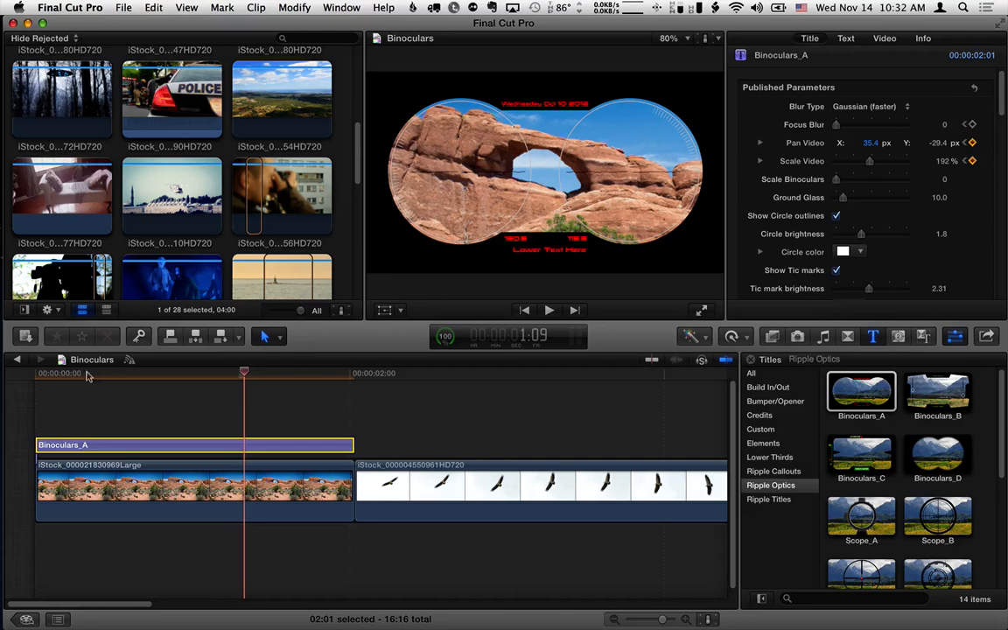
drag(73, 375, 255, 382)
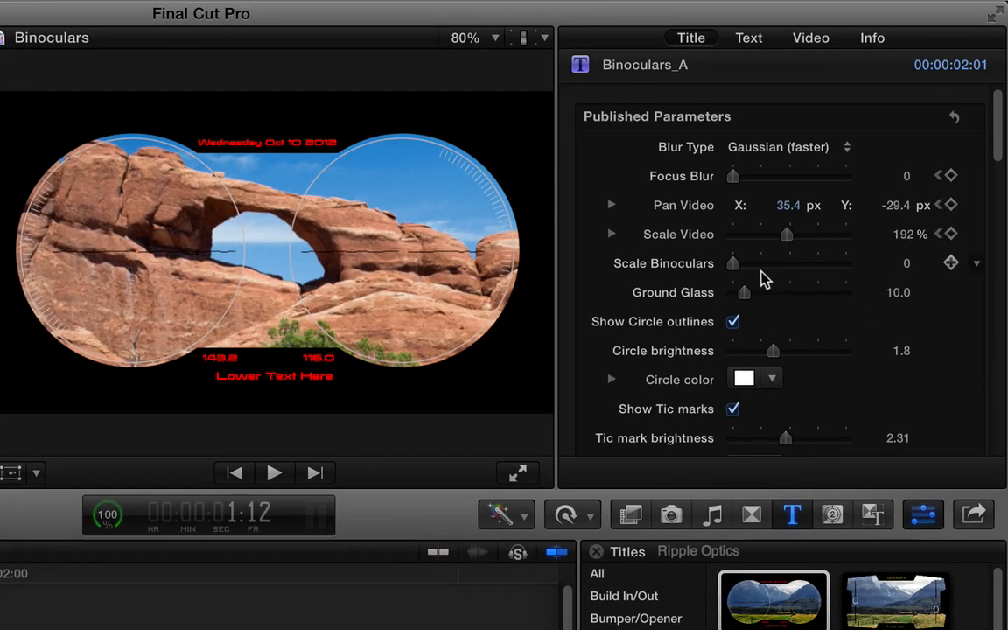
Step: Set Scale Binoculars to 6.21 and Ground Glass to 7.79
drag(733, 263, 740, 295)
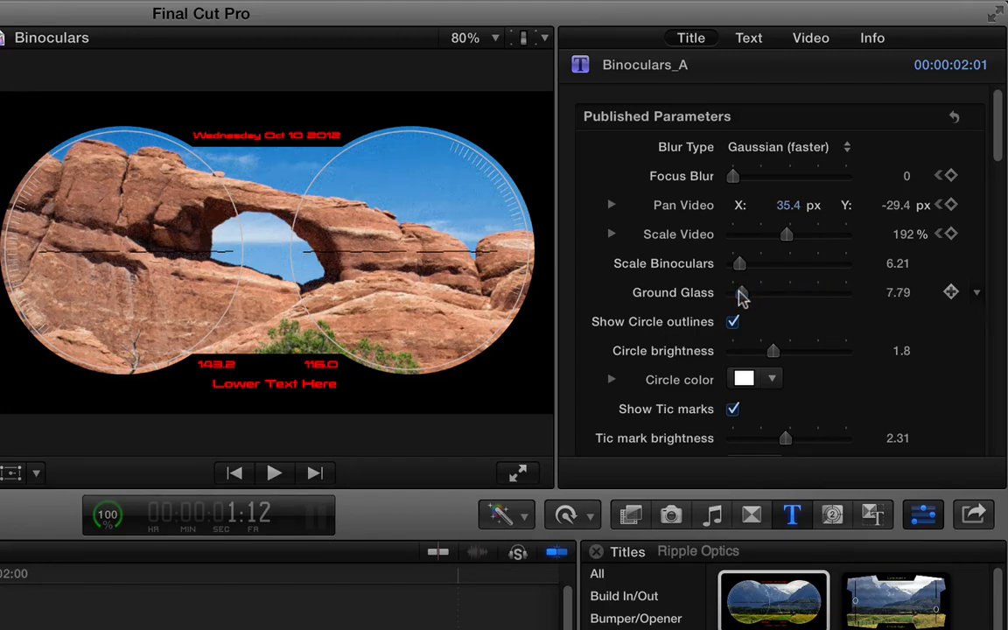
Step: Toggle the circle outlines off and on, set Circle brightness to 3.61 and make the circle color red
drag(998, 145, 996, 179)
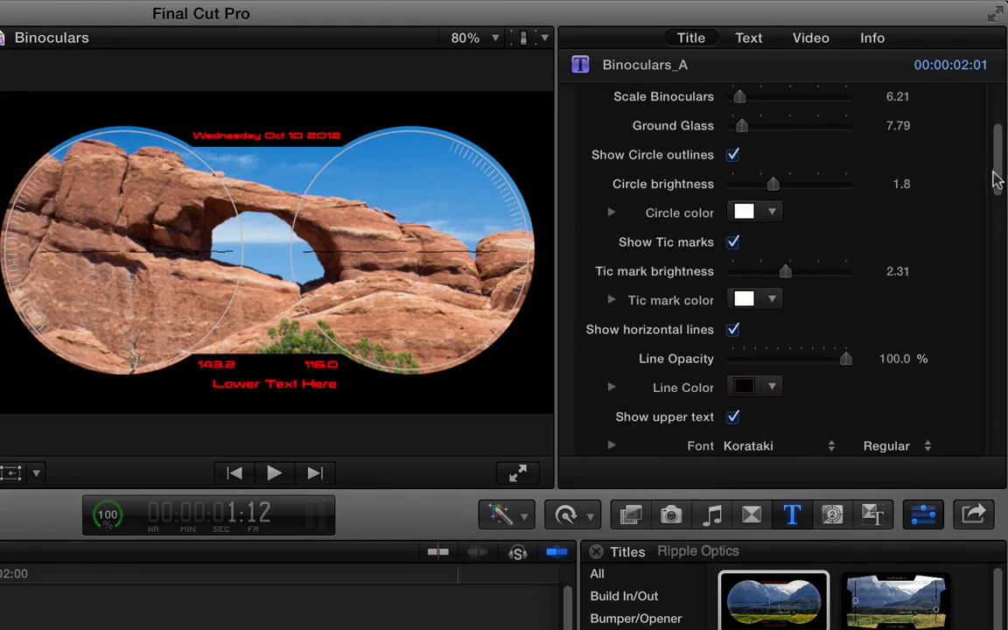
click(733, 154)
click(733, 154)
drag(771, 180, 814, 187)
click(769, 213)
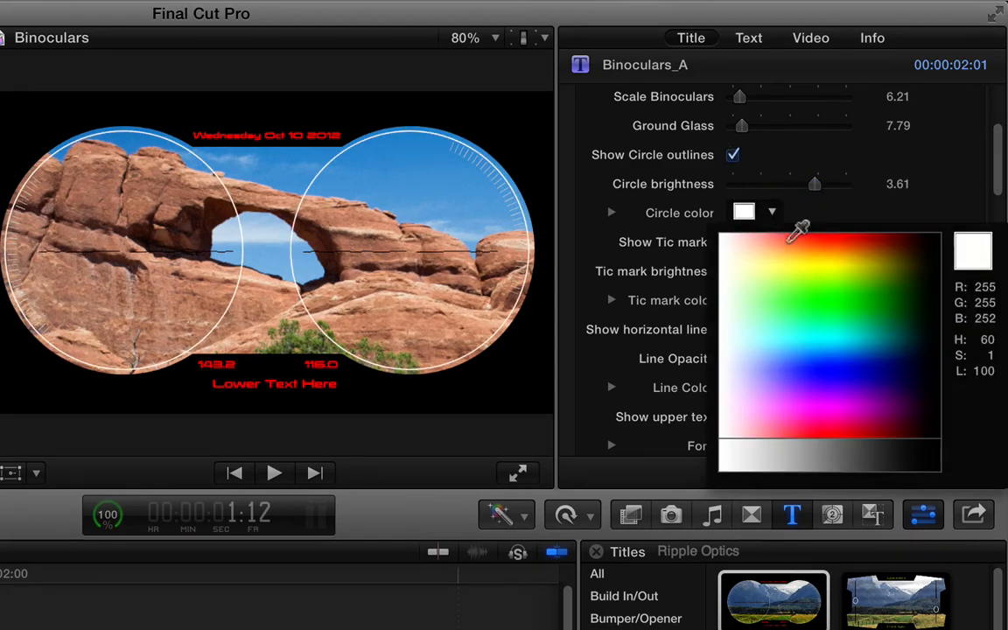
click(800, 233)
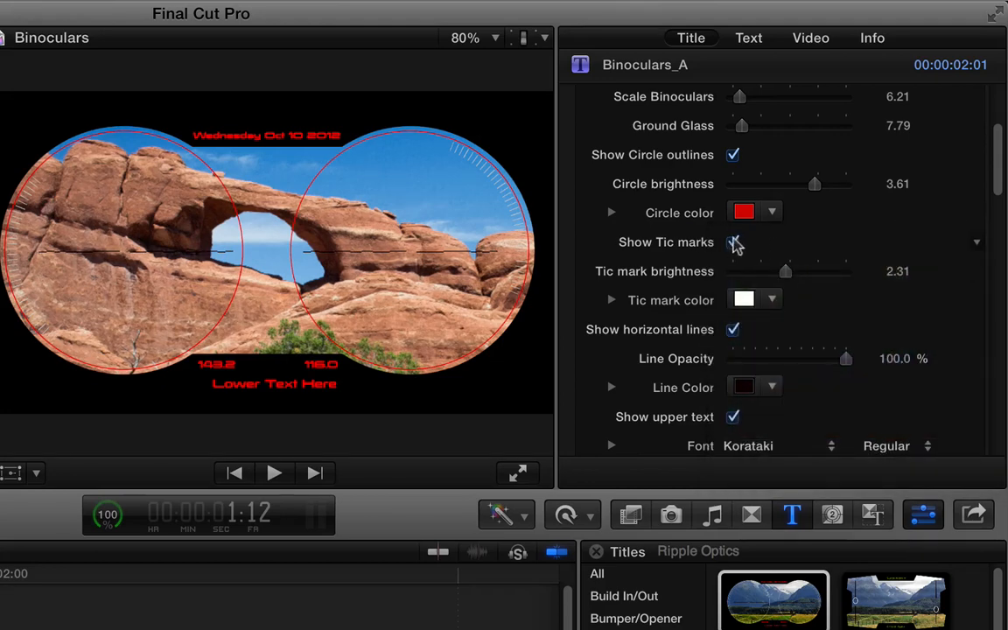
Step: Toggle the tic marks off and on, set Tic mark brightness to 2.79 and make their color red
click(733, 243)
click(731, 245)
mouse_move(783, 271)
mouse_down()
mouse_move(848, 270)
mouse_move(795, 270)
mouse_up()
click(771, 299)
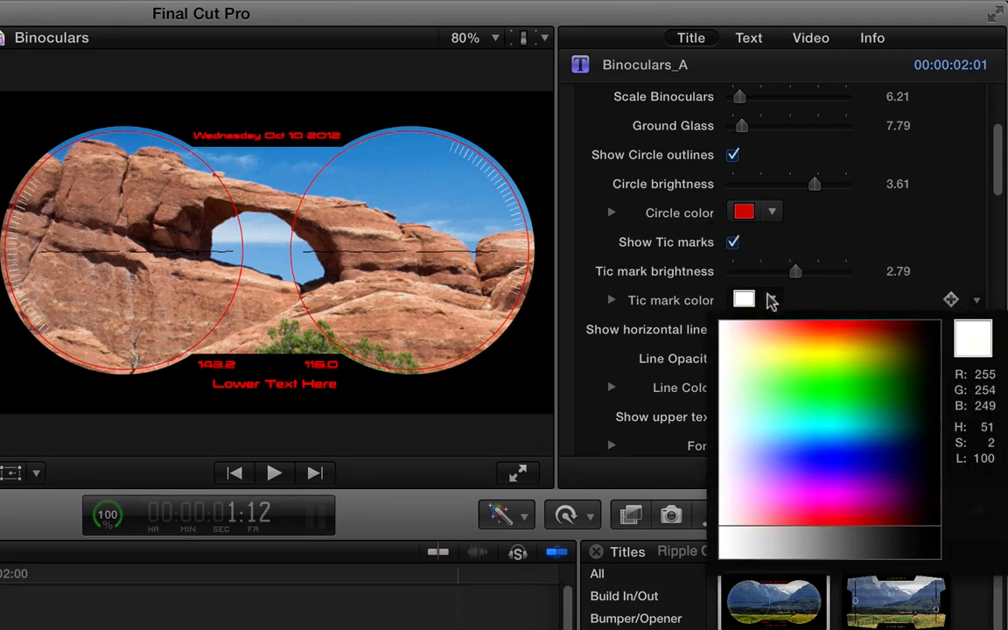
click(806, 325)
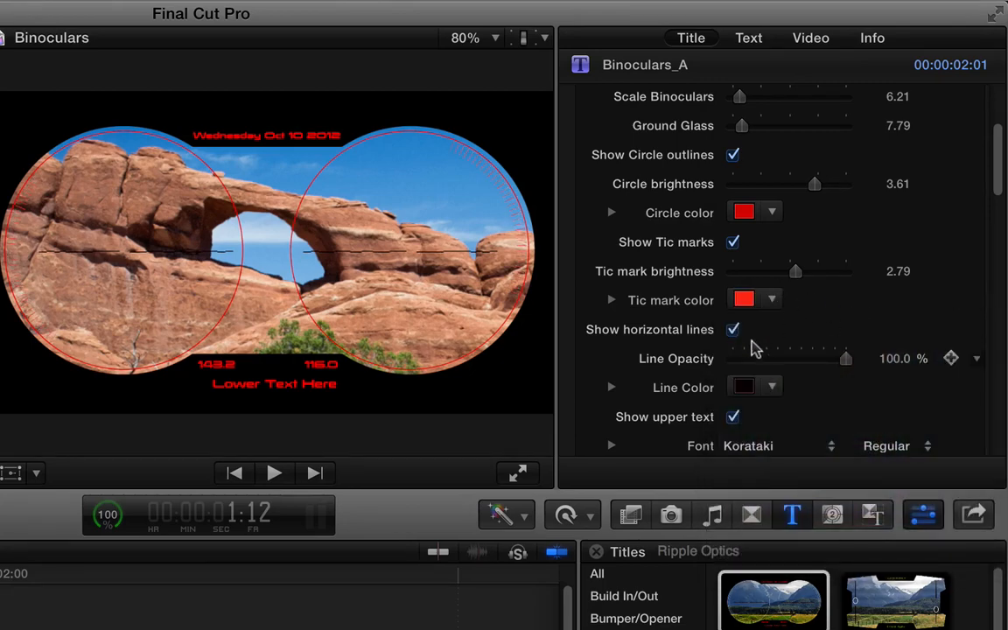
Step: Toggle the horizontal lines off and on and set their Line Opacity to 47.1%
scroll(996, 177, down, 5)
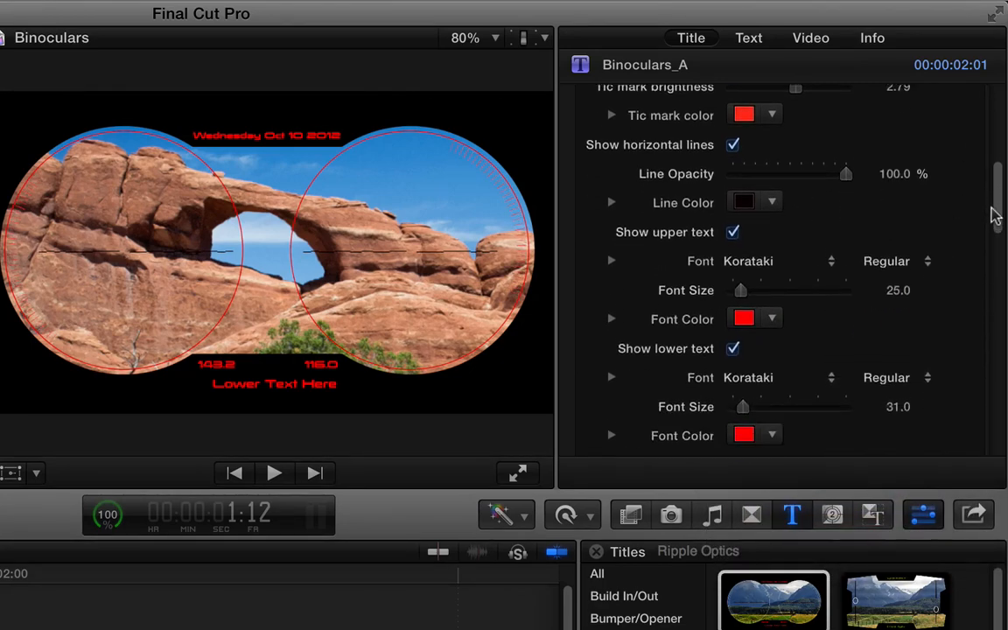
click(733, 128)
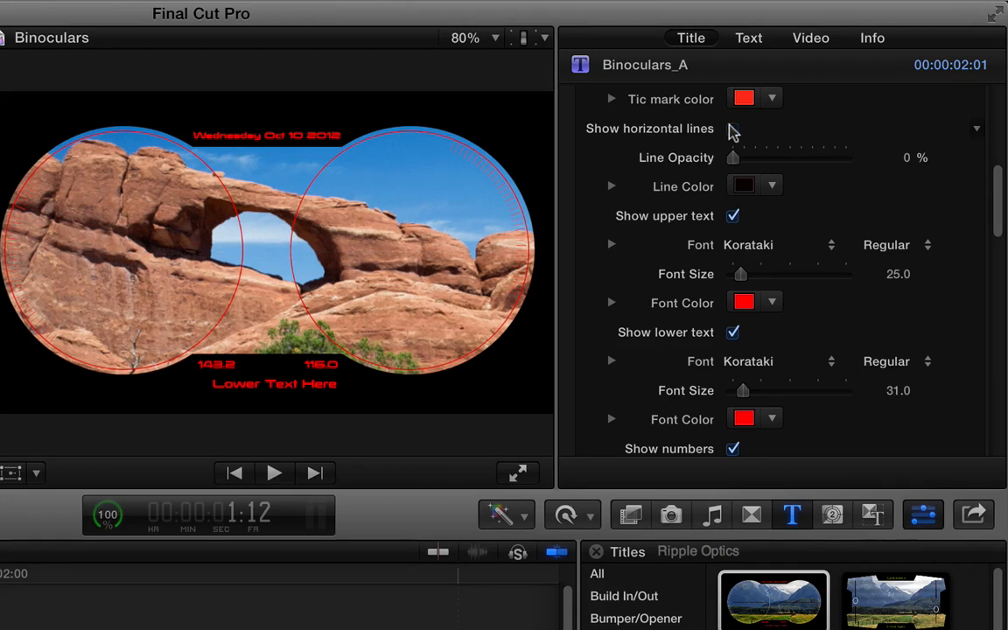
click(733, 128)
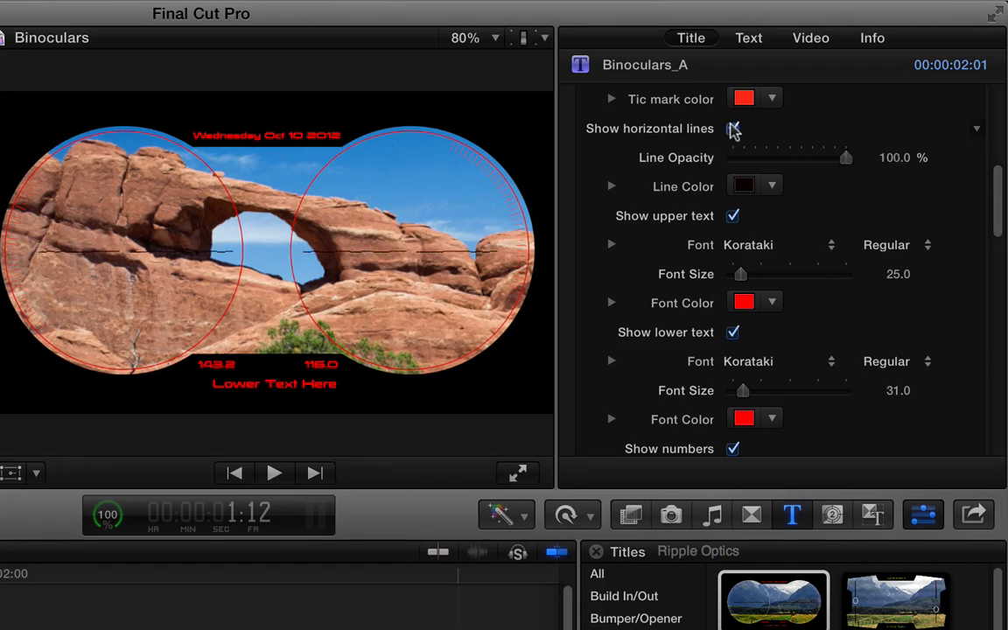
click(733, 128)
click(733, 129)
drag(845, 157, 787, 158)
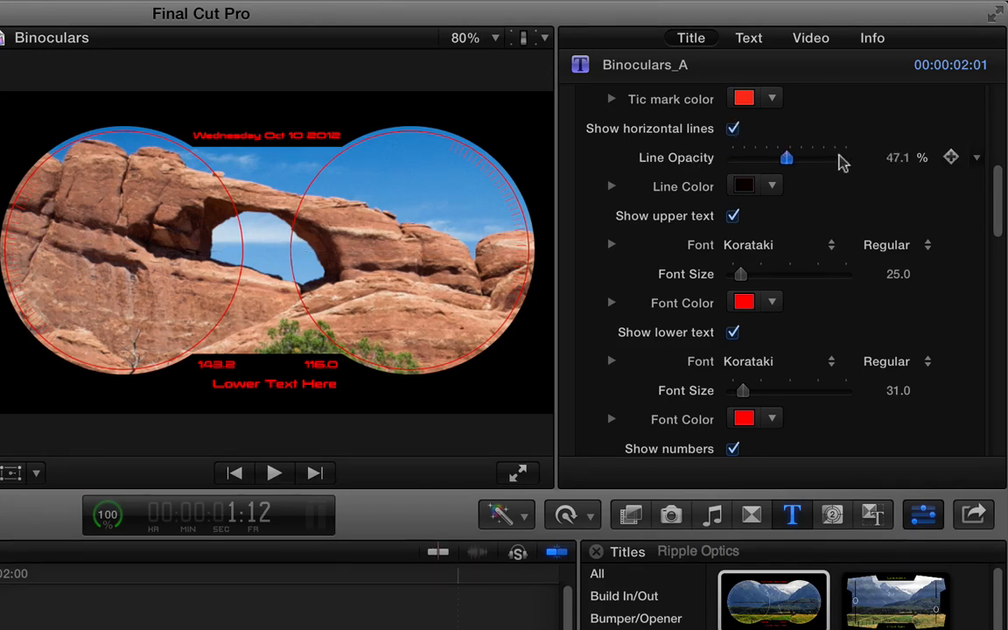
Step: Set the horizontal lines' Line Opacity to 100% and make their color near-white
click(840, 160)
click(772, 188)
drag(739, 210, 731, 236)
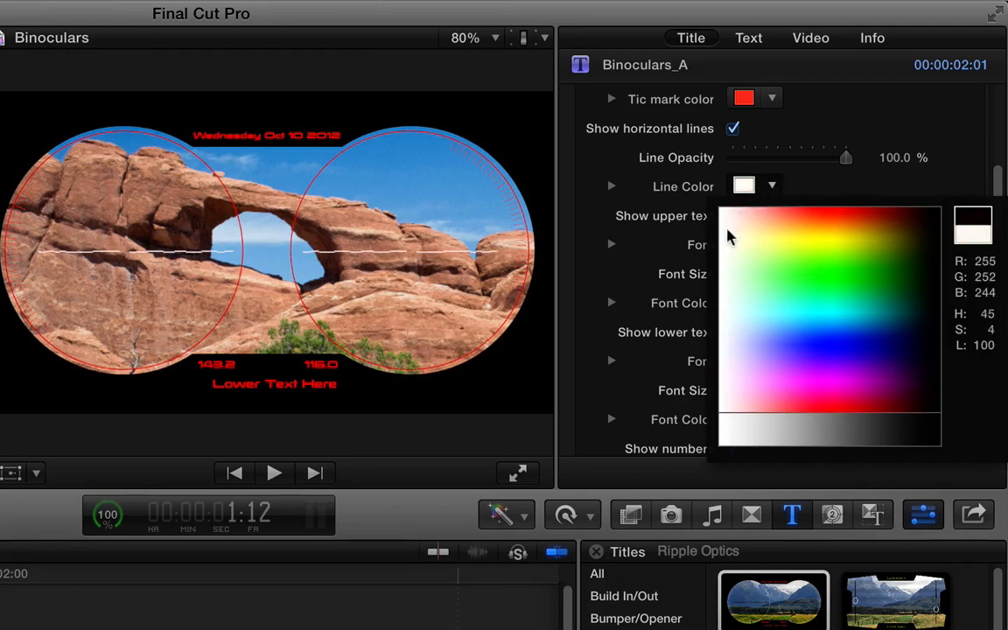
click(727, 232)
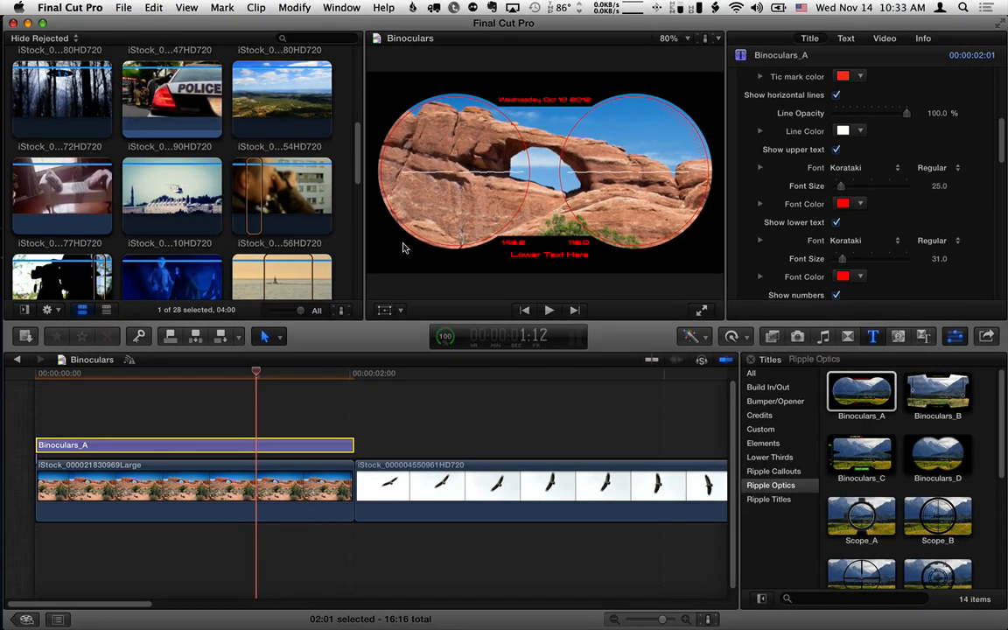
Step: Open the Binoculars_A title's text for editing and replace the lower text with "Grand Canyon"
double_click(221, 446)
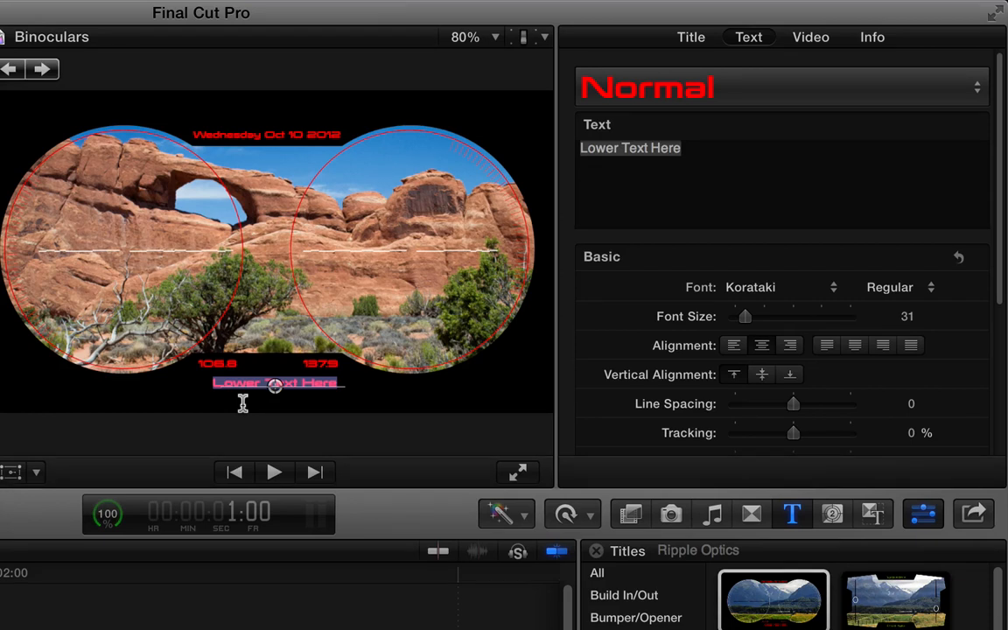
text(Grand)
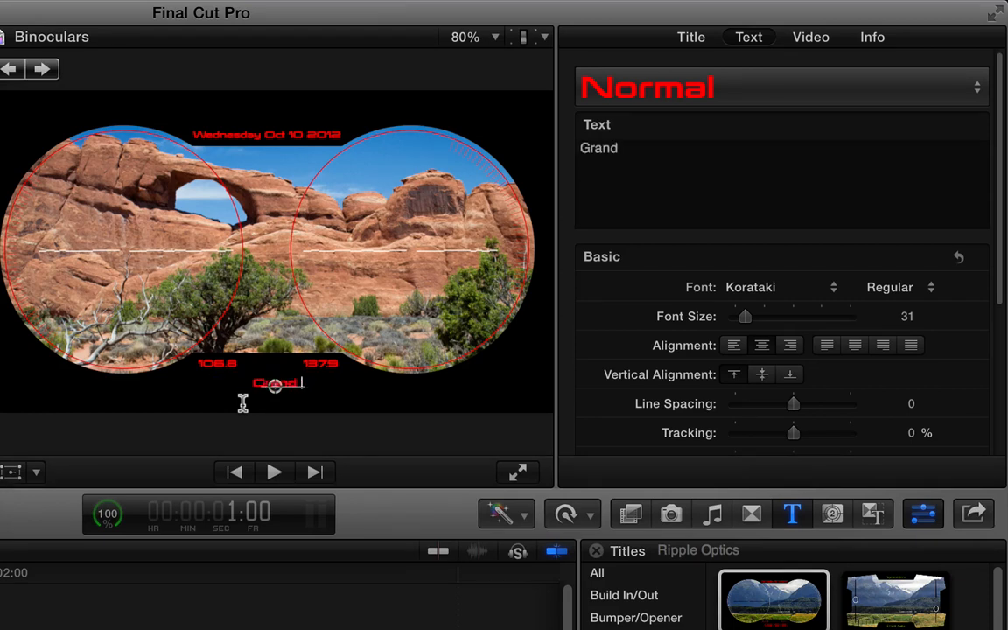
text( Canyon)
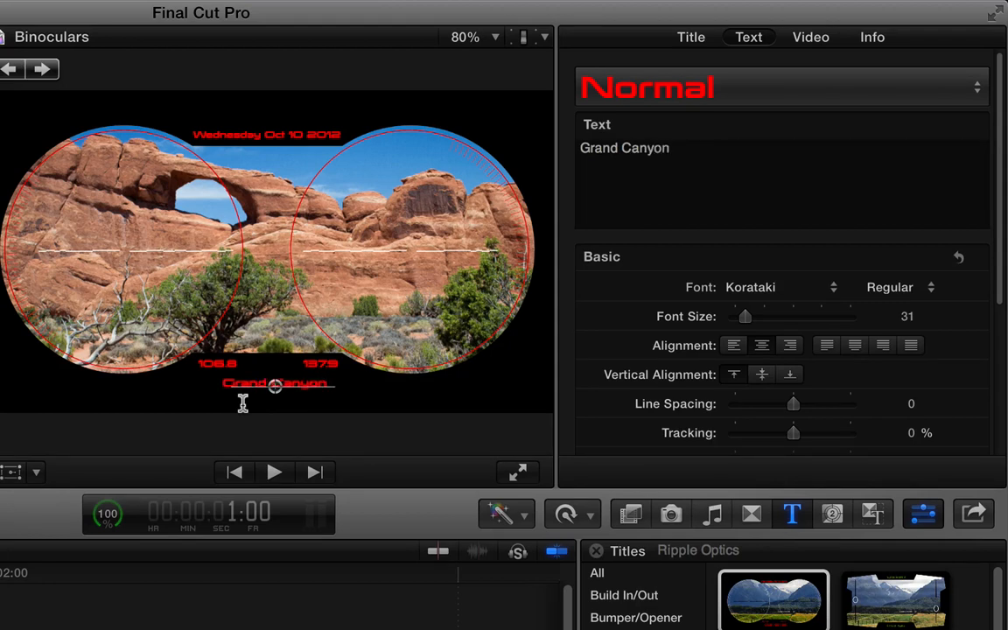
Step: Replace the title's upper date text with "Thursday Afternoon"
click(42, 69)
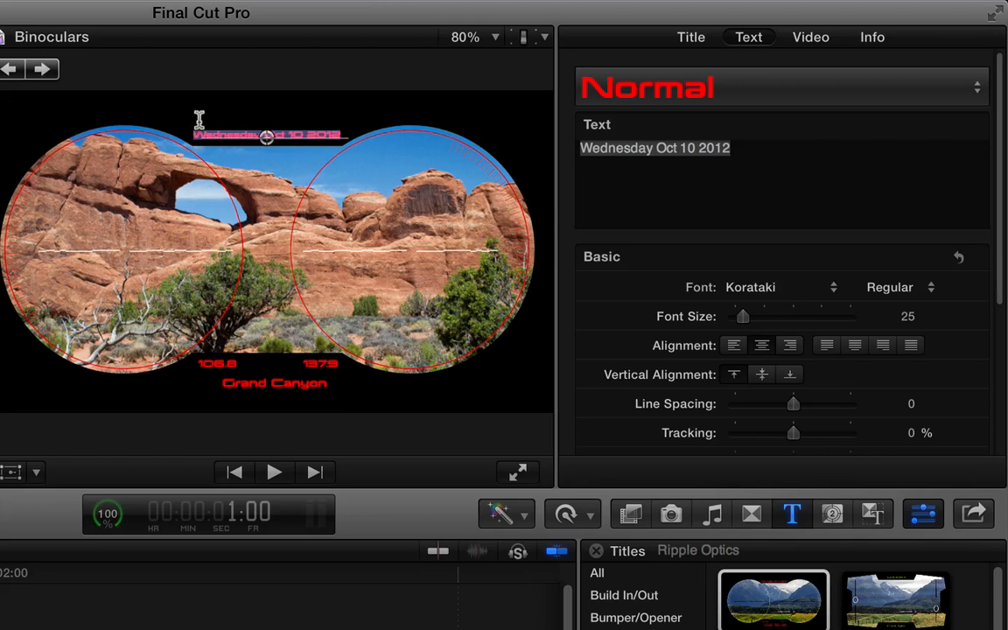
text(T)
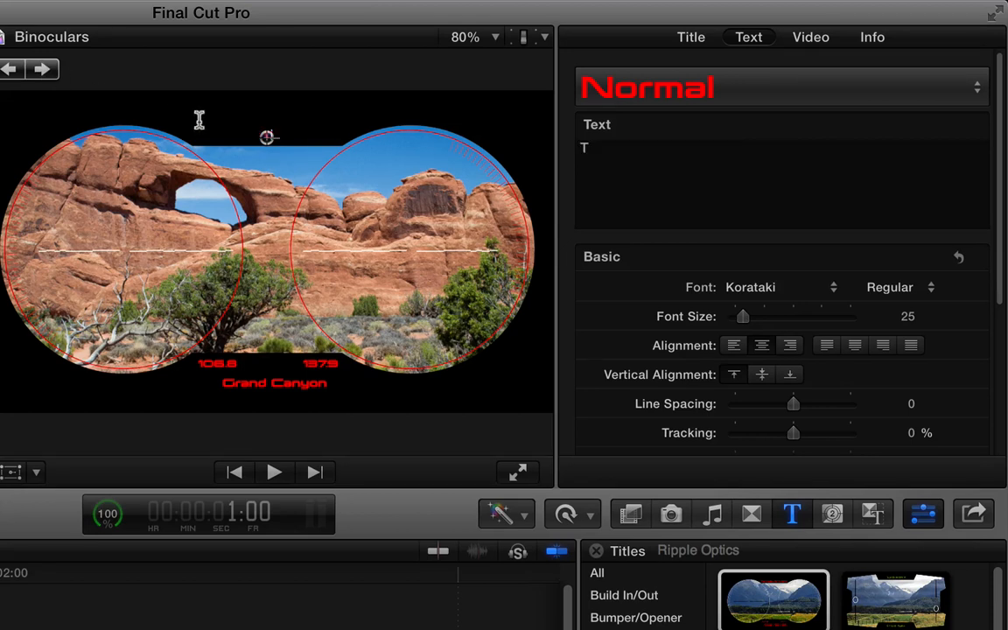
text(hursday)
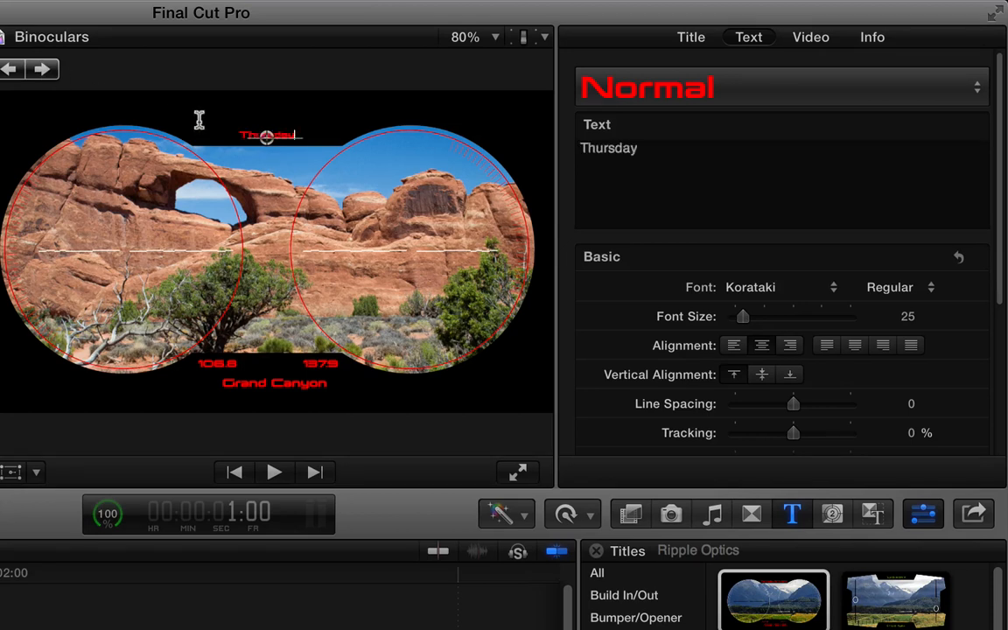
text( Afternoon)
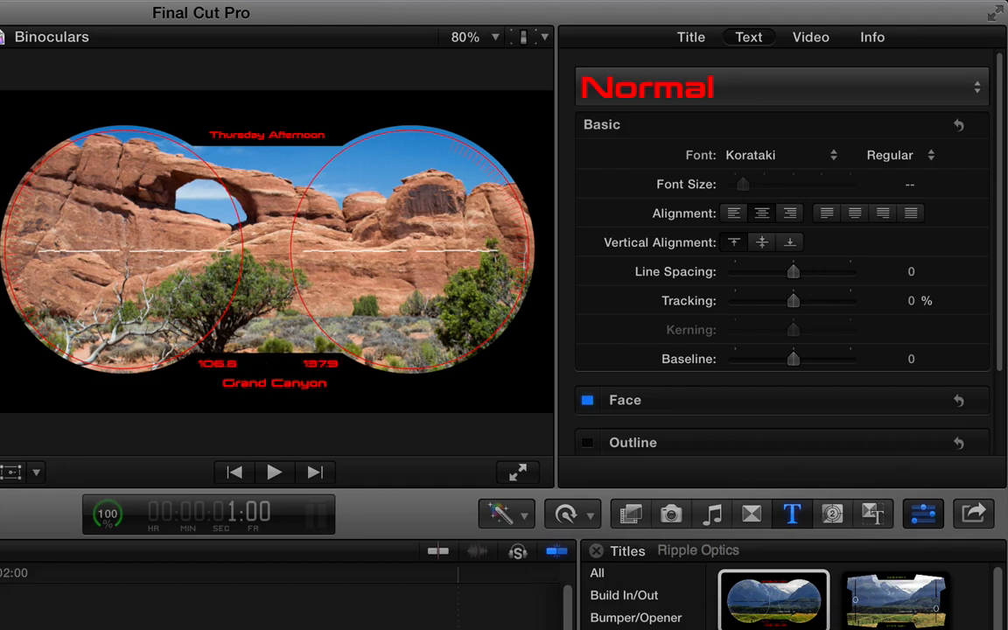
Step: Toggle the upper text off and on, and set its font to Kokonor at size 53
click(691, 37)
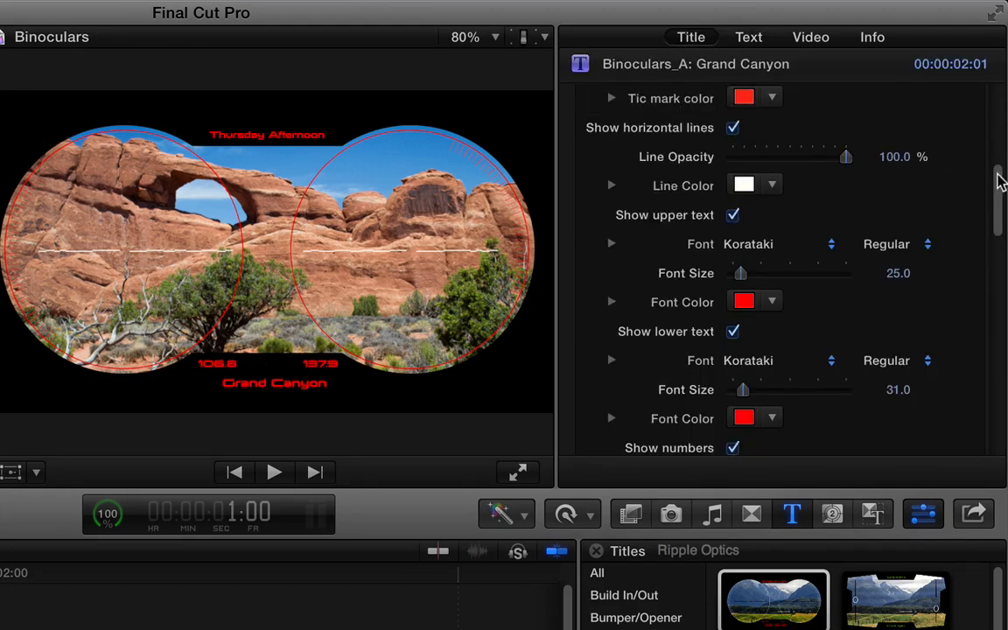
scroll(1000, 187, down, 1)
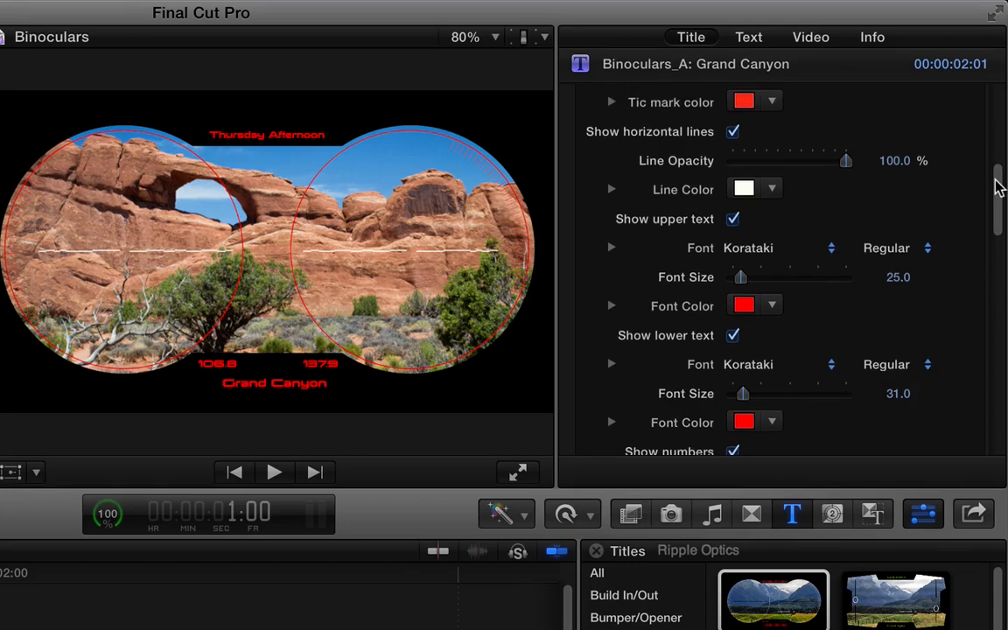
scroll(997, 187, down, 5)
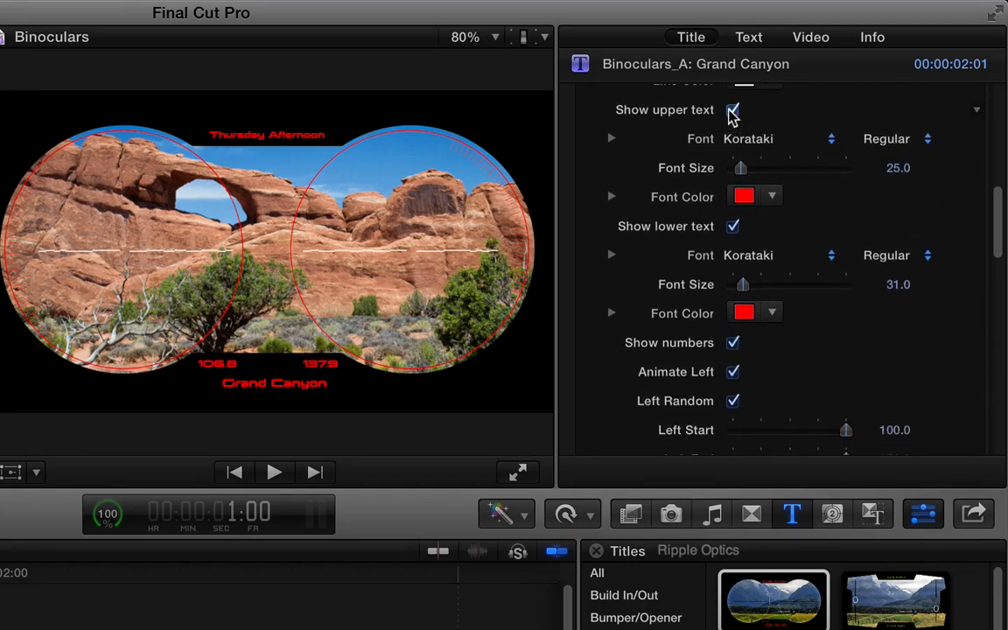
click(732, 112)
click(731, 110)
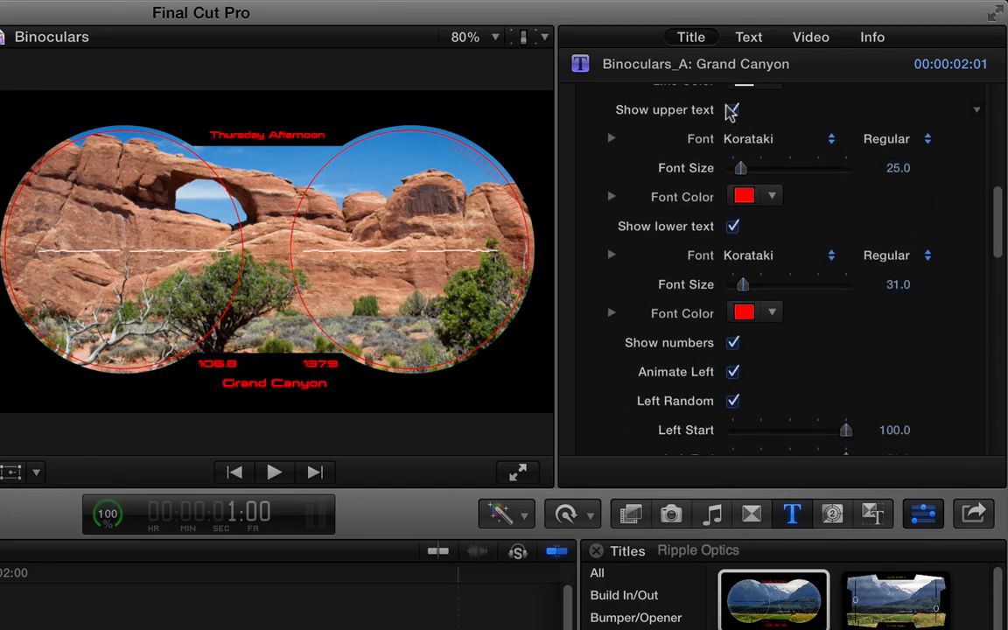
click(762, 147)
click(683, 115)
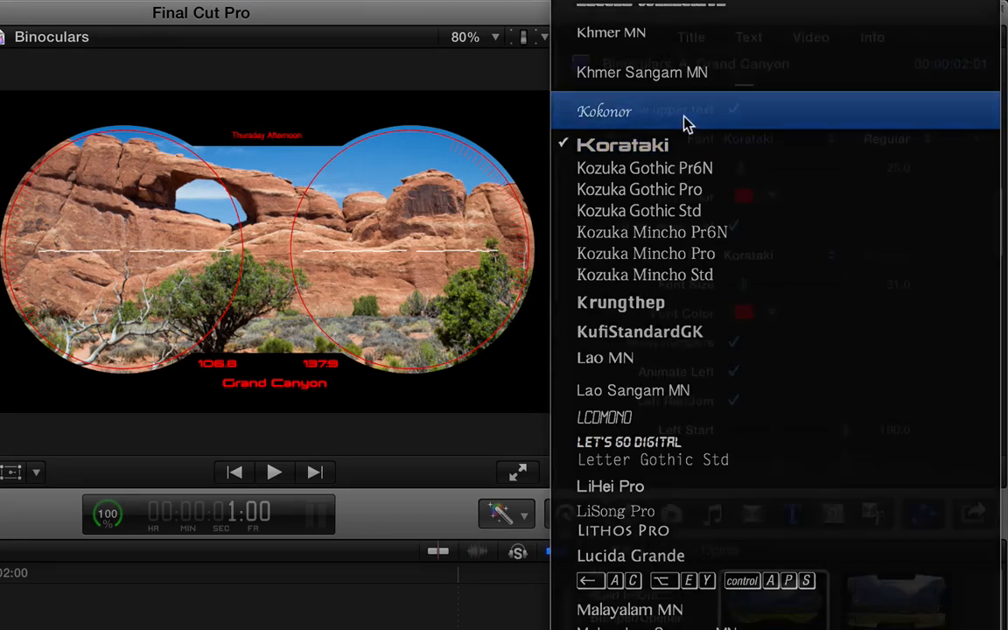
drag(742, 169, 757, 173)
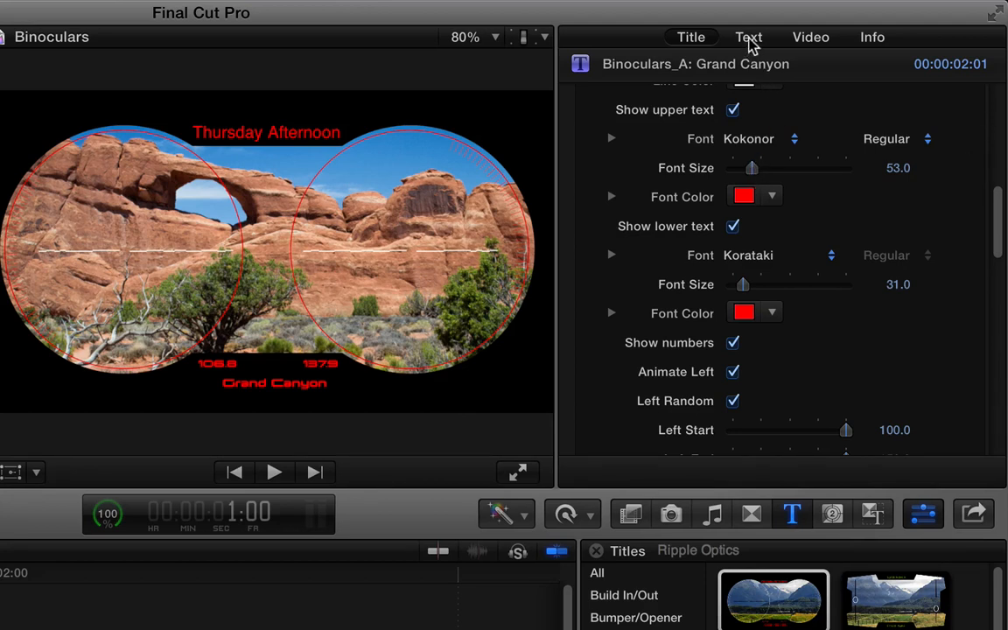
Step: Set the lower text's font size to 33 and make its color near-white, keeping the Korataki font
drag(1000, 209, 1002, 234)
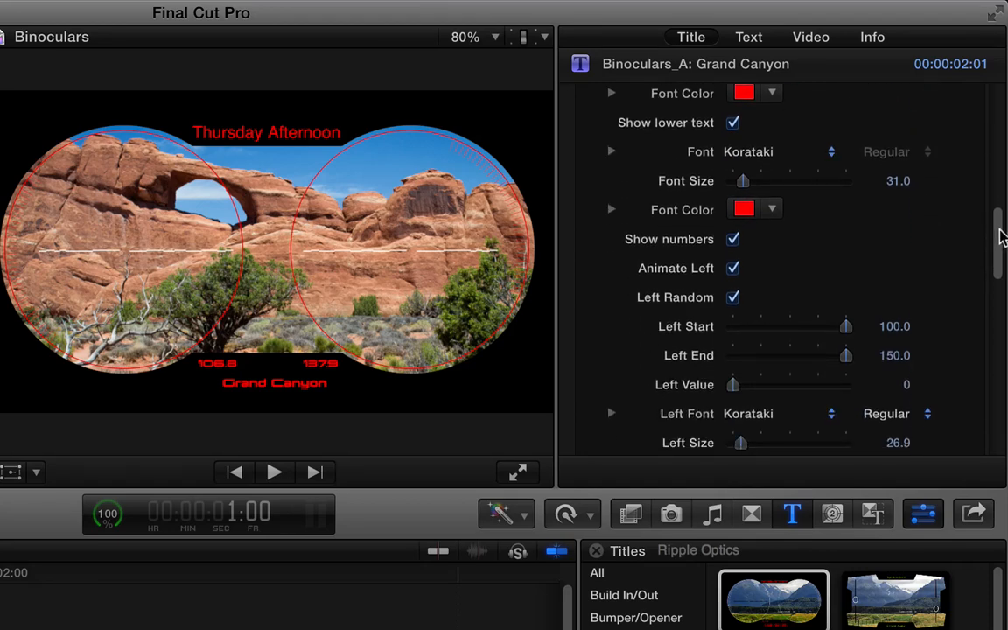
click(767, 155)
click(767, 158)
drag(744, 181, 746, 188)
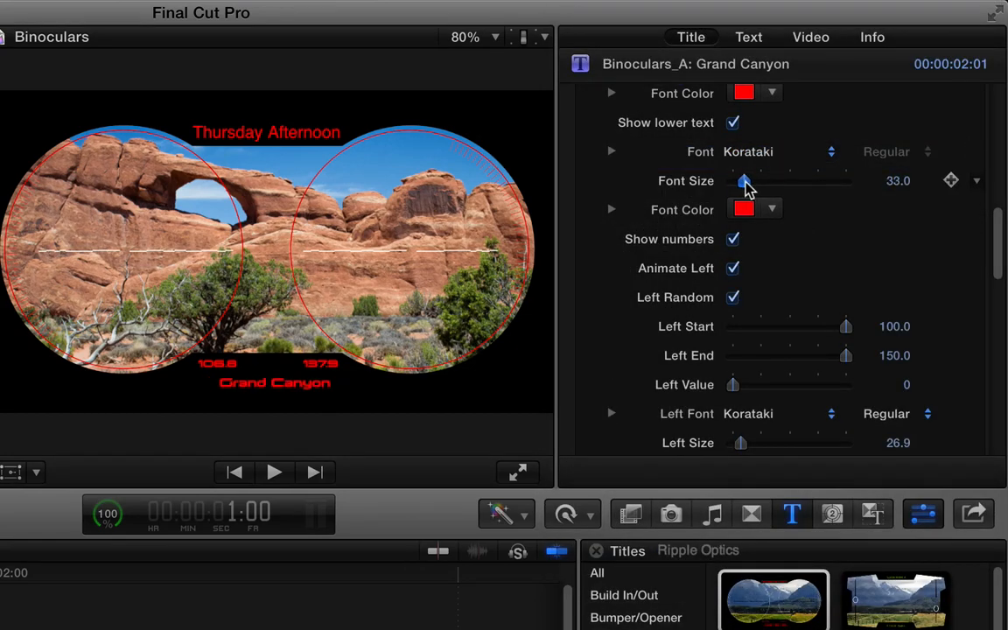
click(772, 209)
drag(760, 226, 733, 245)
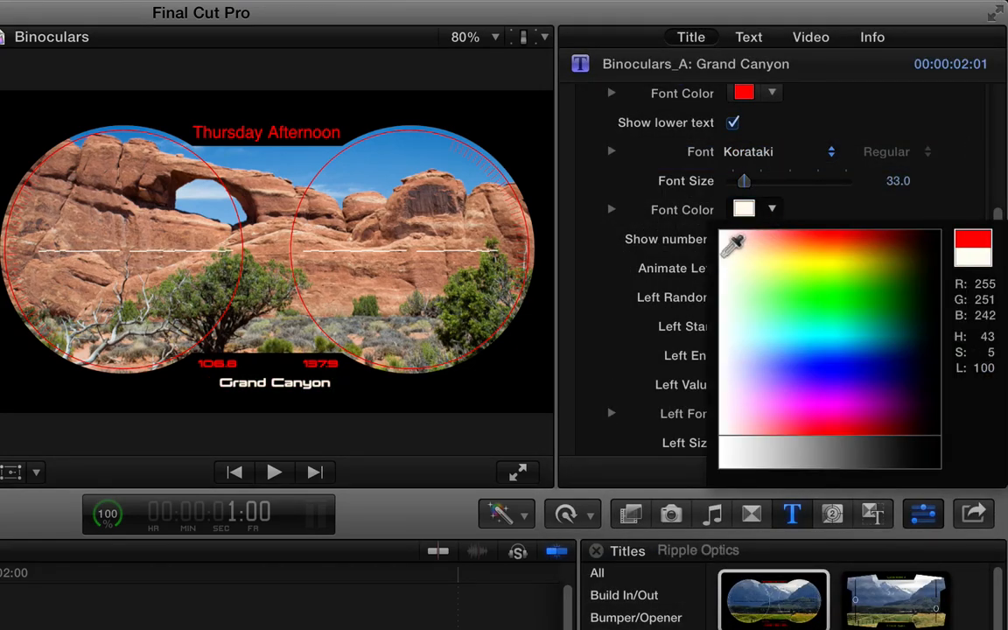
click(723, 254)
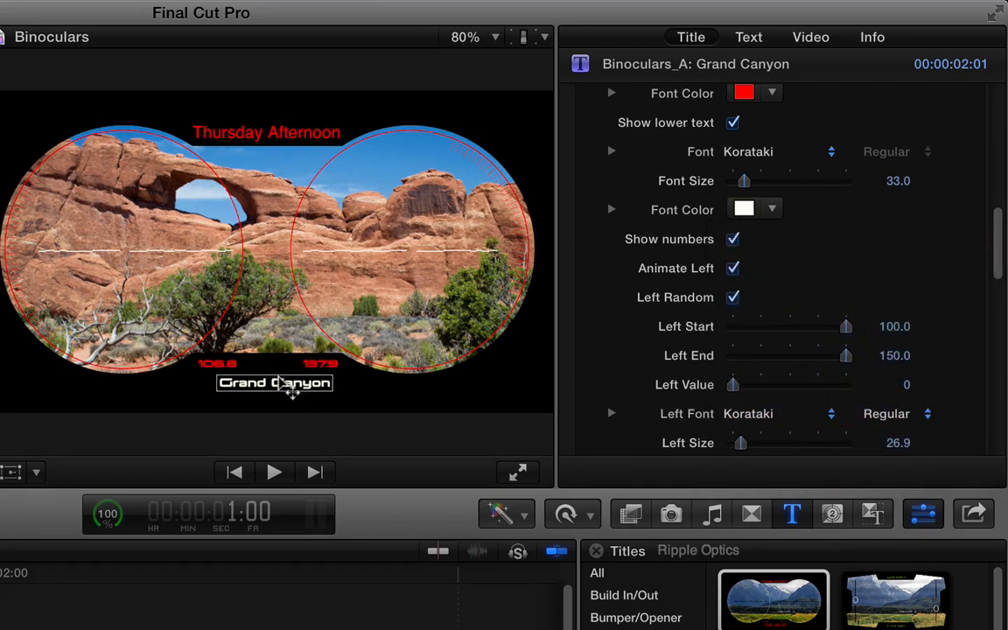
Step: Move the "Grand Canyon" text to the lower-right corner of the video frame
double_click(271, 396)
double_click(273, 393)
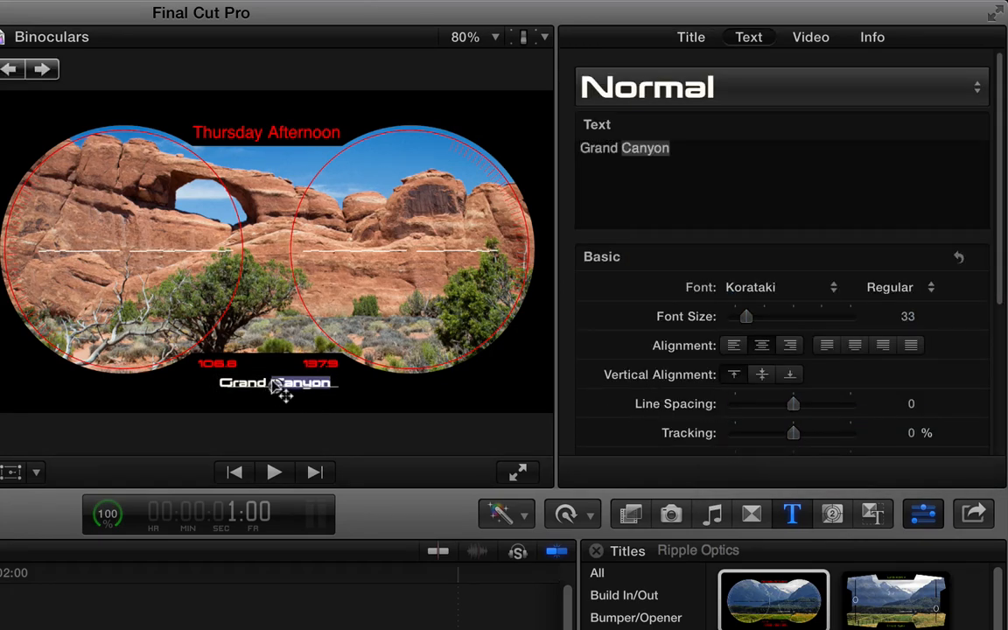
drag(276, 383, 464, 390)
key(Escape)
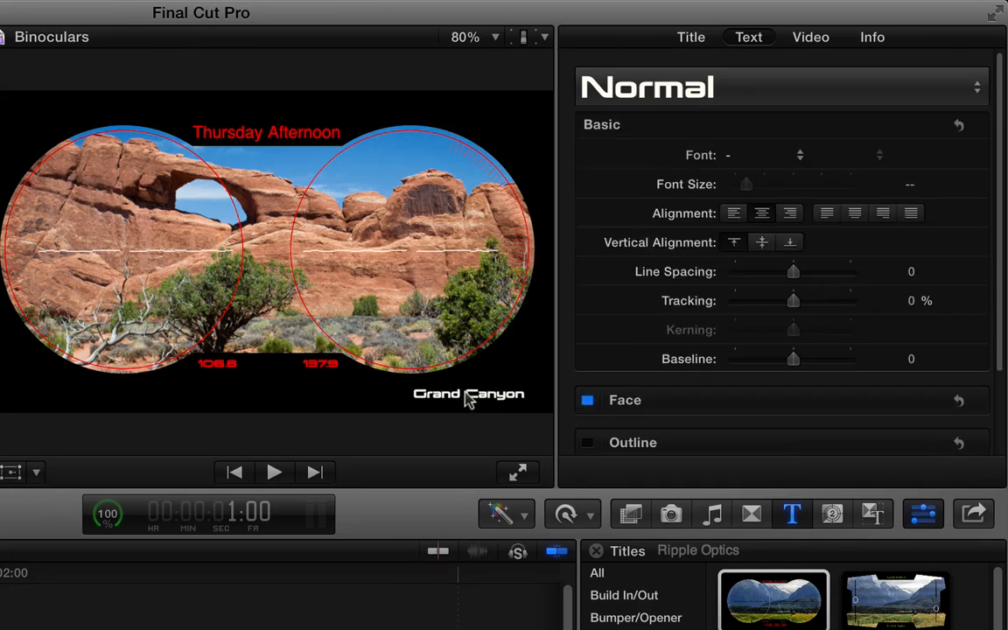
Step: Toggle the title's numbers off and on, leave them shown, and play the title to preview their animation
click(690, 38)
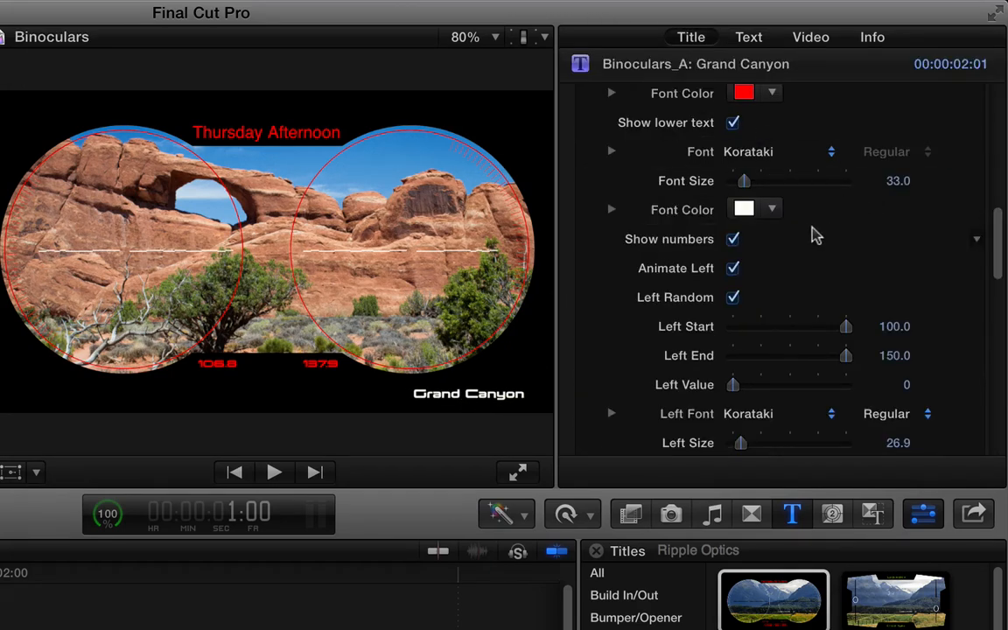
scroll(810, 232, down, 1)
drag(997, 221, 998, 245)
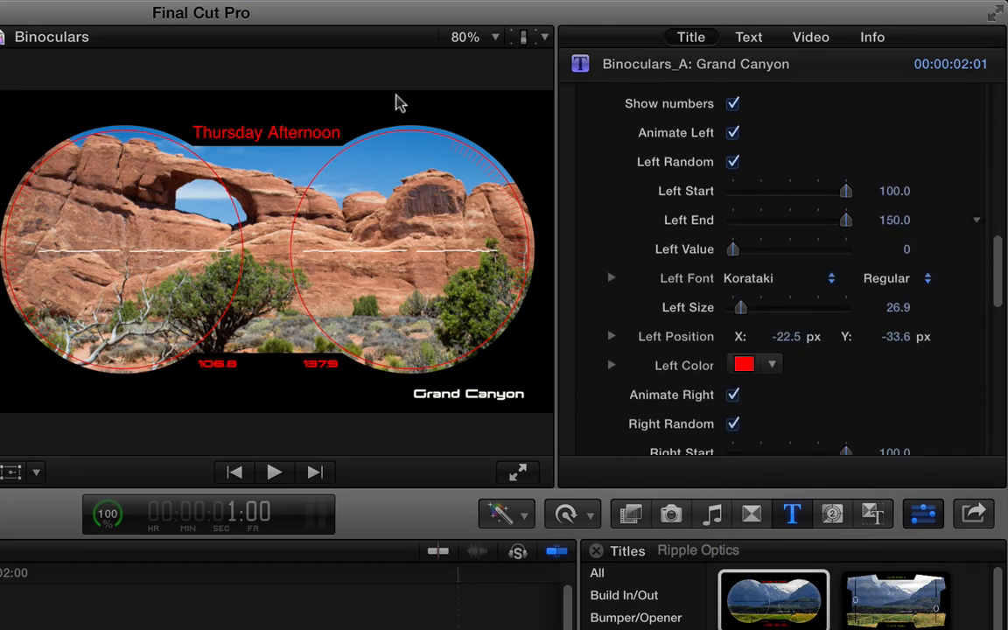
click(732, 105)
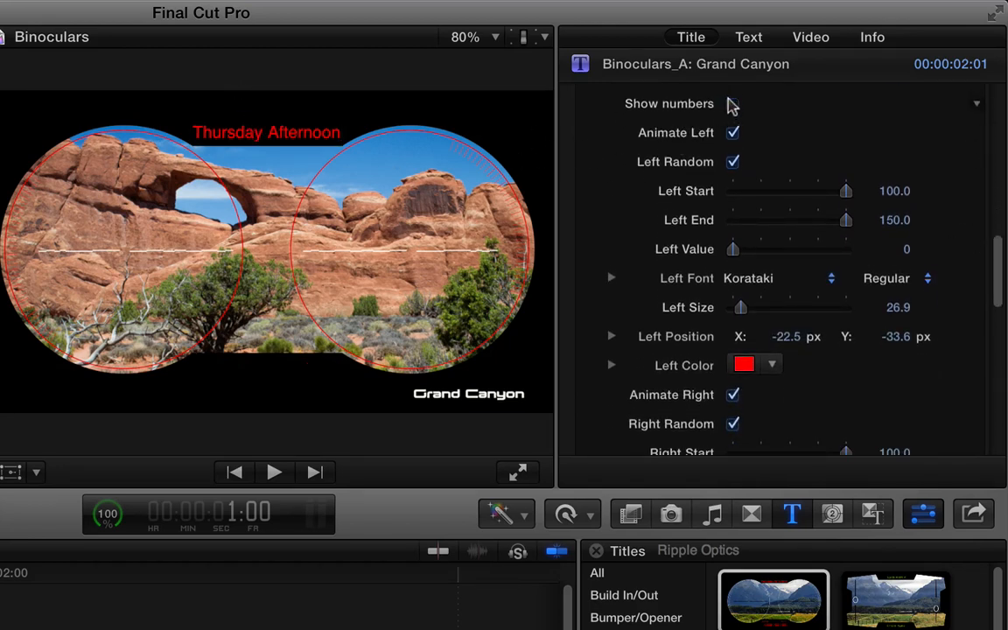
click(732, 104)
click(732, 104)
click(731, 104)
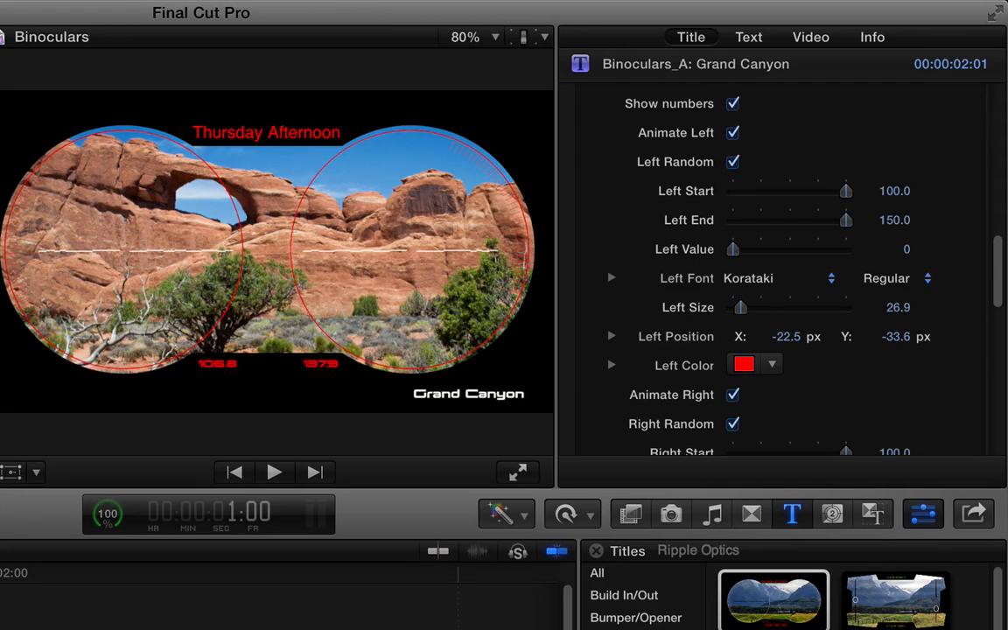
key(space)
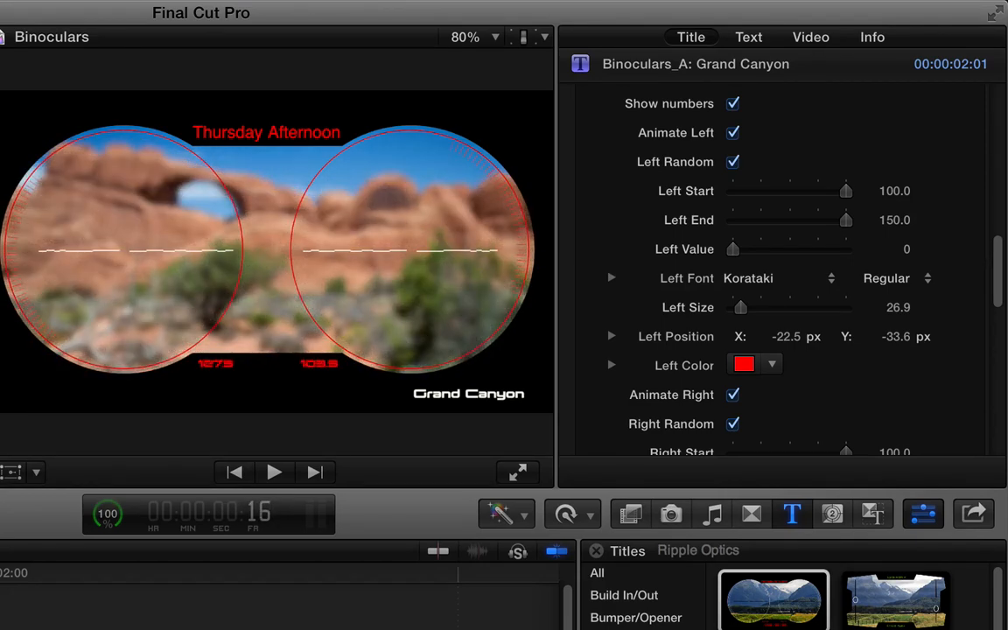
Step: Turn off Animate Left, Animate Right and Left Random, and set Left Value to 11.0
click(734, 132)
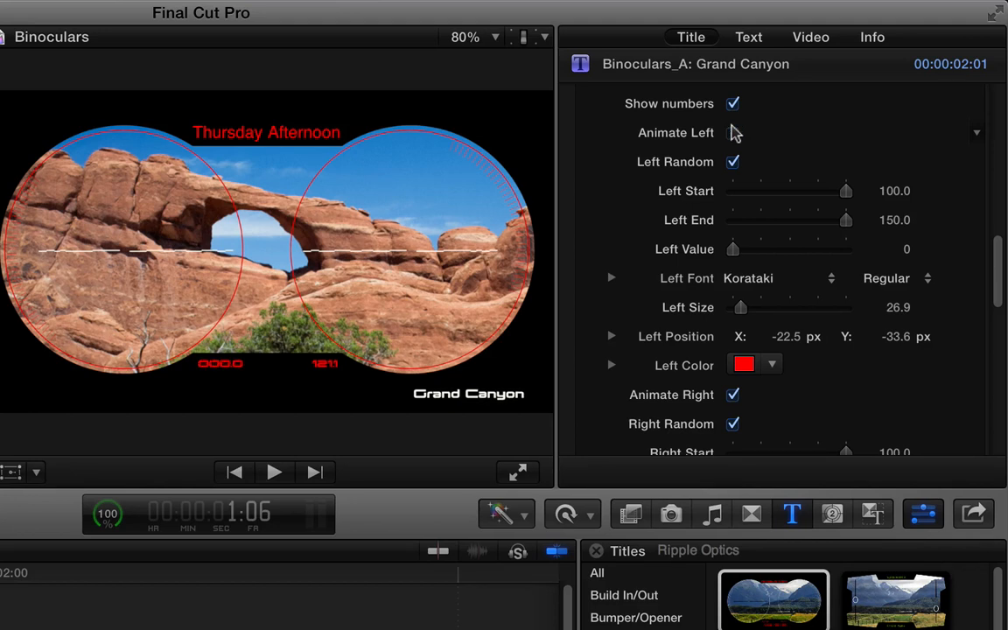
click(733, 394)
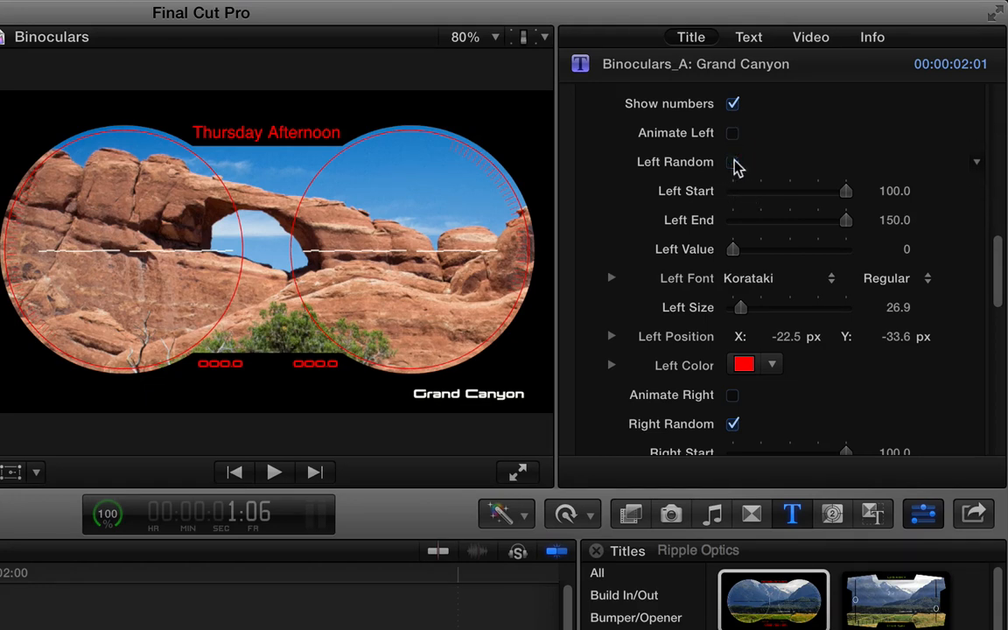
mouse_move(740, 252)
mouse_down()
mouse_move(842, 251)
mouse_move(745, 254)
mouse_up()
Step: Switch Animate Left on and off again, and set Left Value to 43.0
click(732, 134)
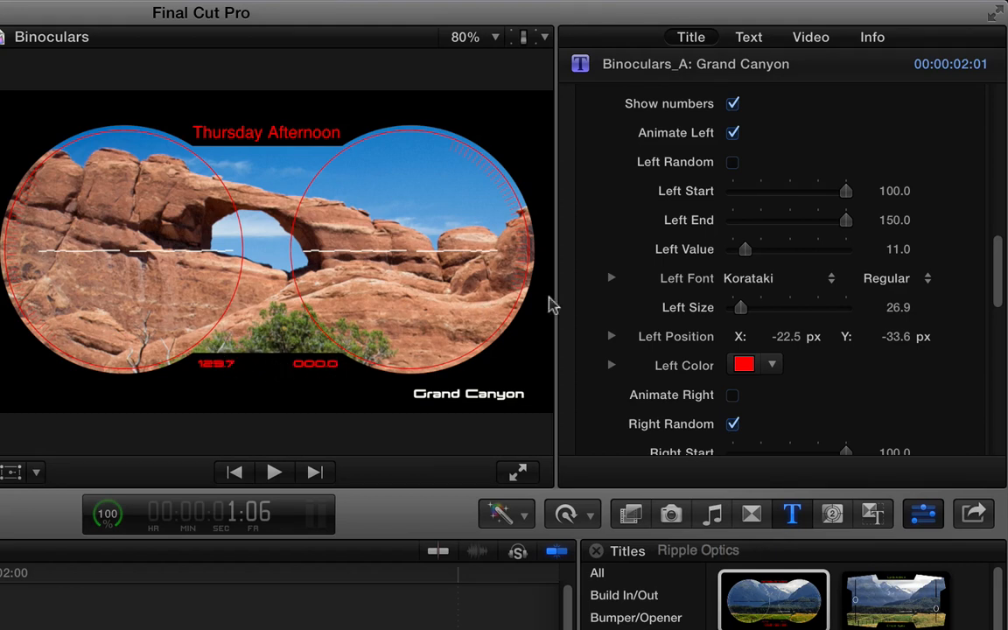
click(732, 133)
drag(746, 249, 781, 250)
Step: Position the left number at X -51.1 px, Y -40.8 px and make its color green
scroll(835, 271, down, 2)
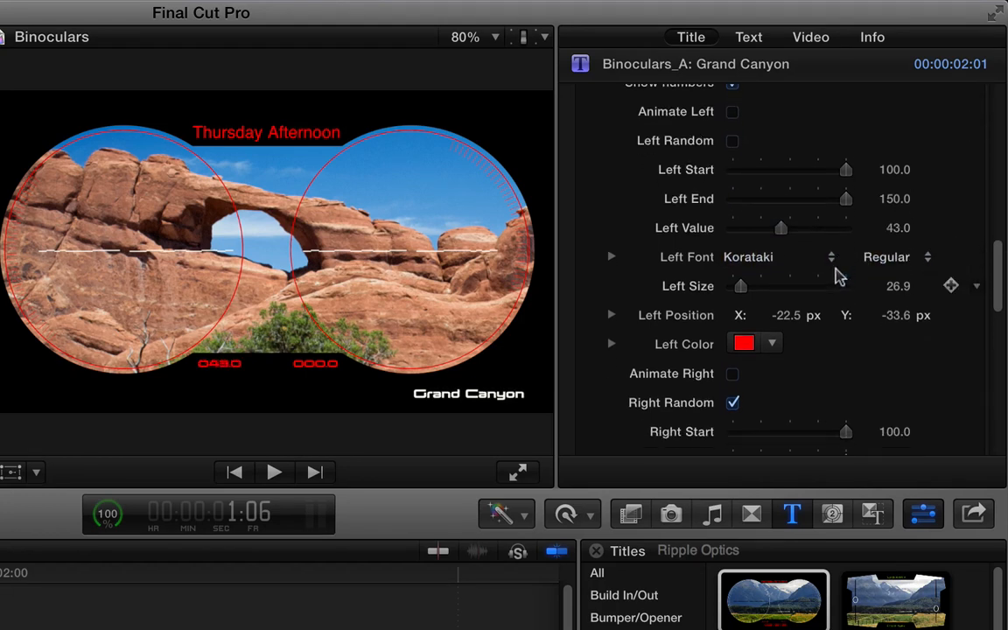
scroll(836, 276, down, 1)
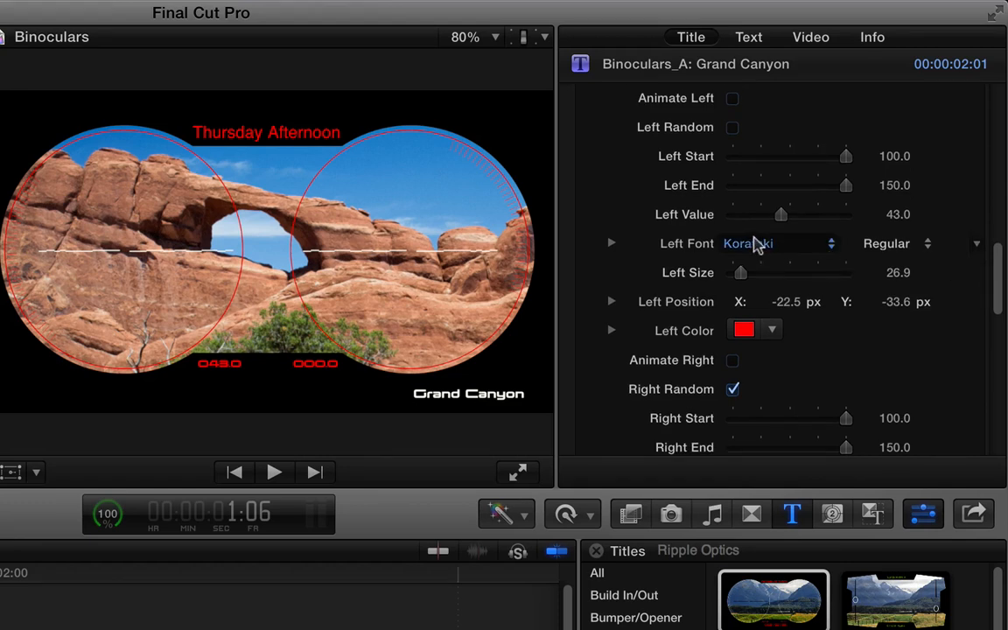
scroll(757, 248, down, 4)
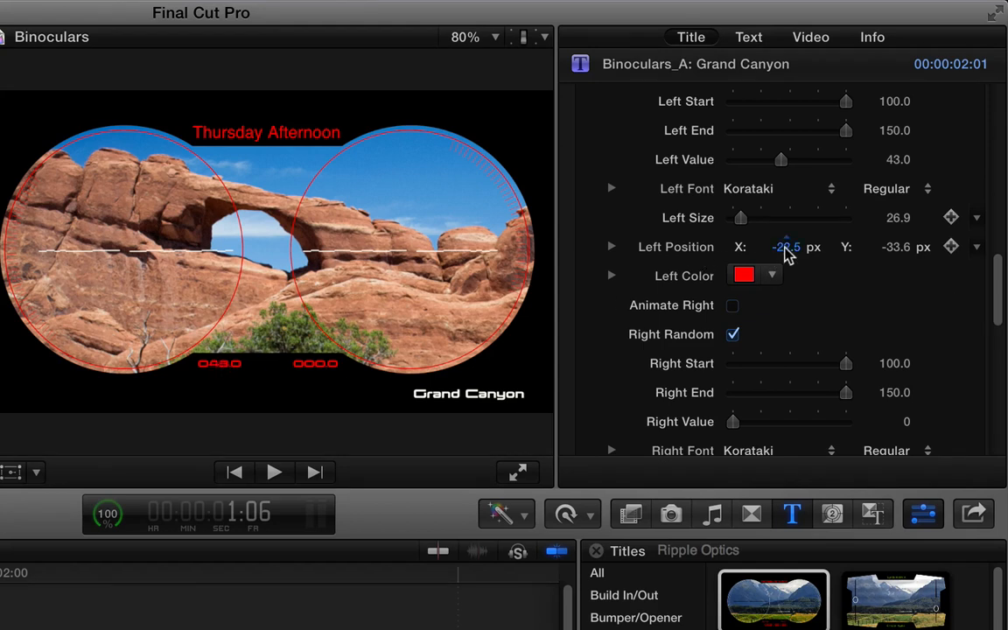
drag(785, 246, 786, 246)
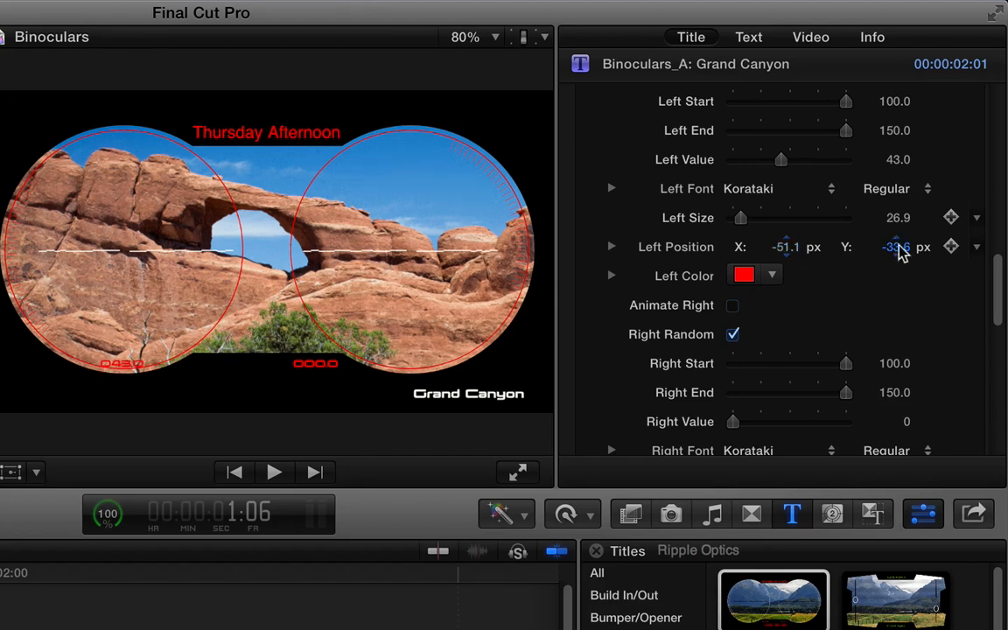
drag(896, 246, 897, 246)
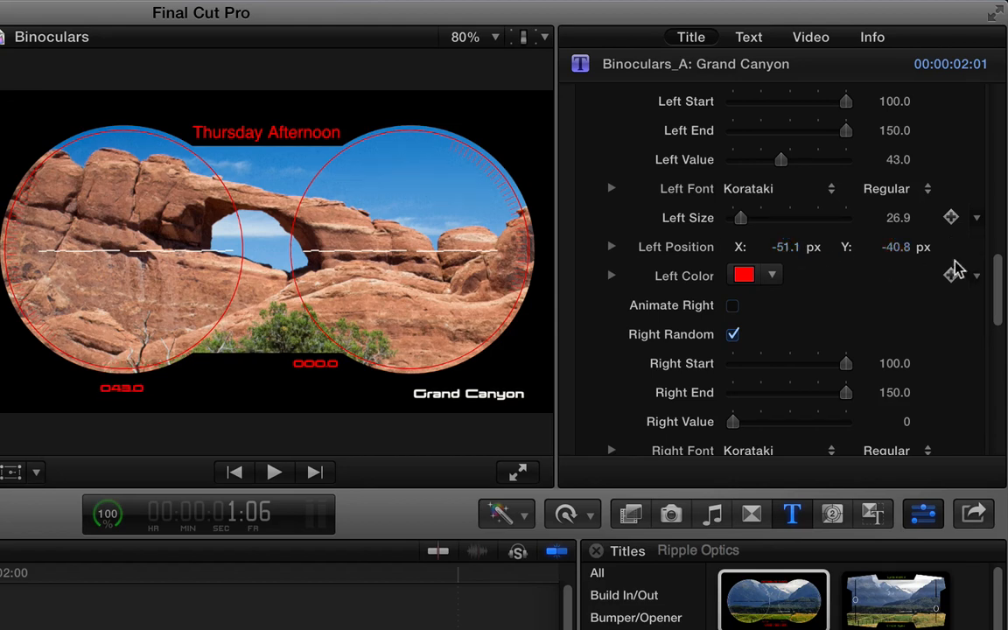
drag(998, 272, 996, 299)
drag(774, 210, 866, 268)
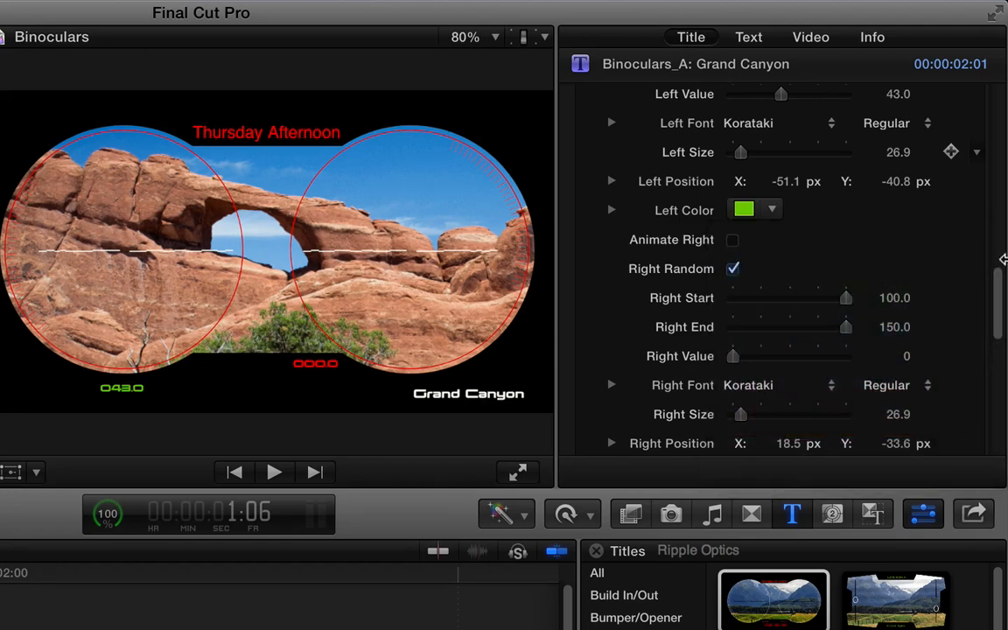
Step: Turn on the title's TV Effect and set its Roll to -100.0
drag(998, 287, 945, 288)
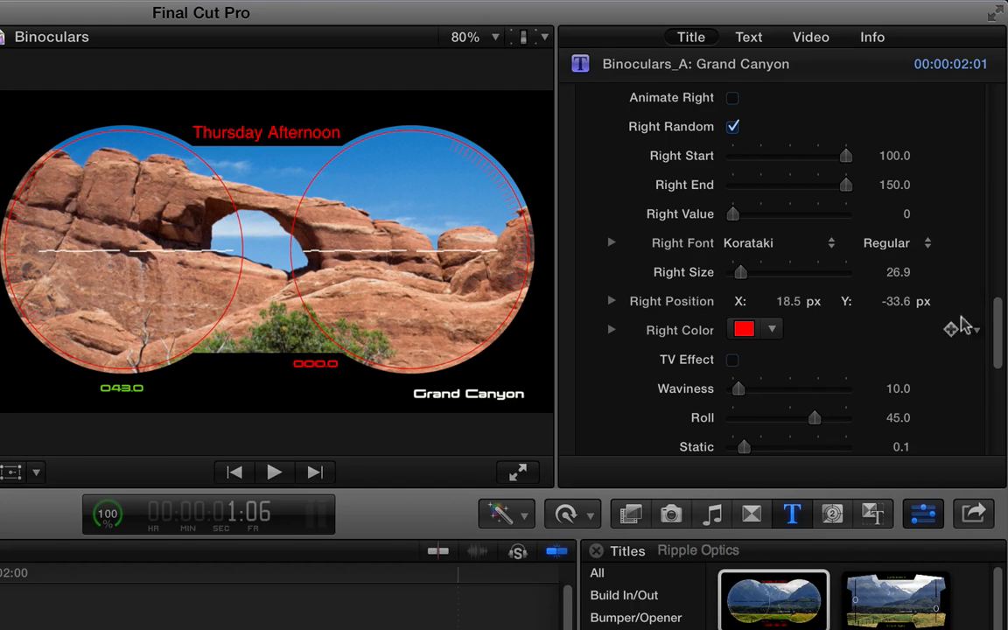
drag(989, 312, 998, 363)
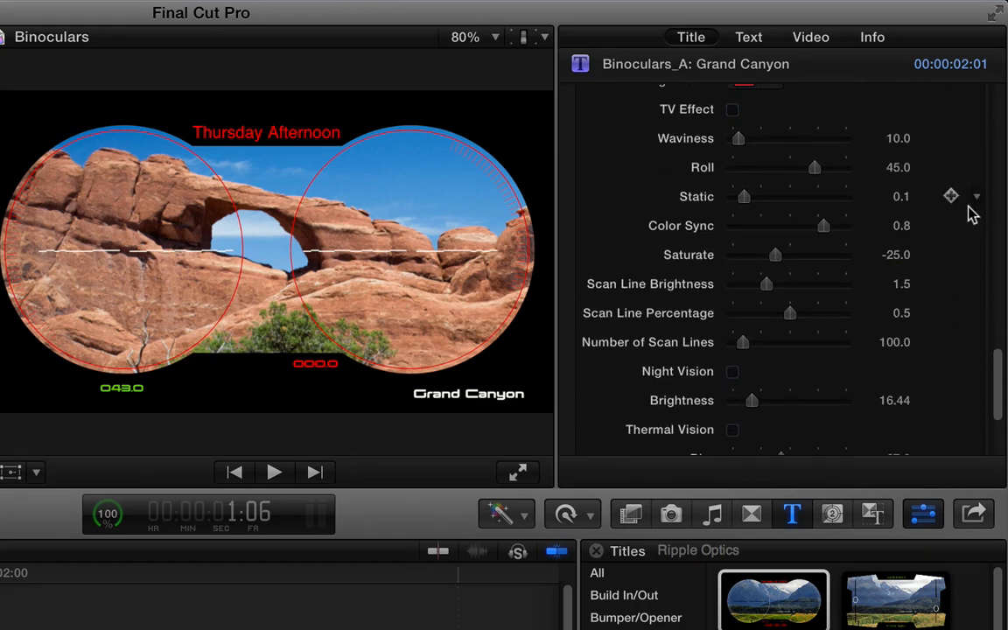
scroll(1002, 375, down, 1)
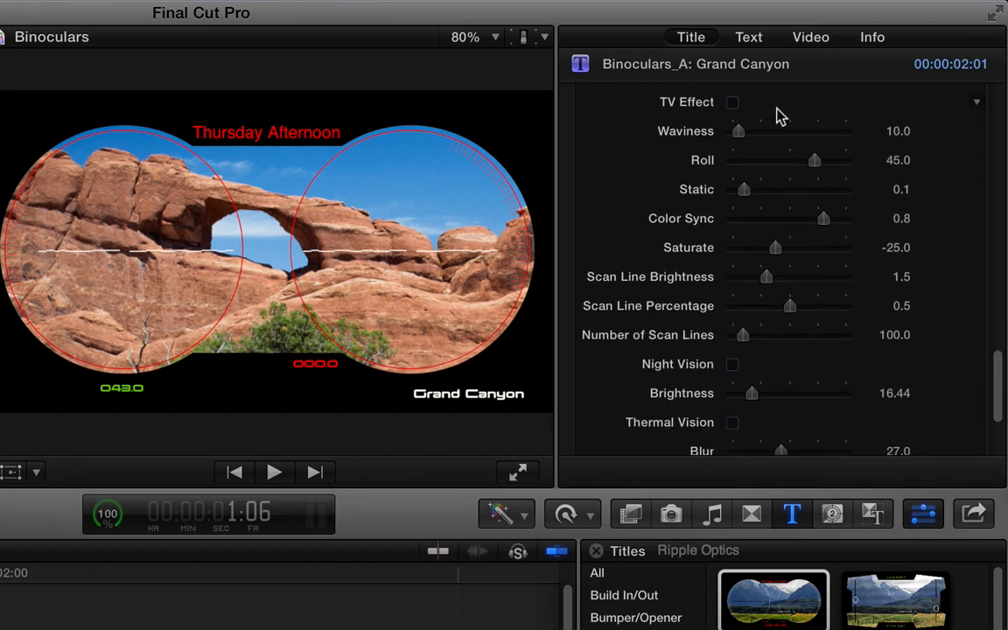
click(732, 103)
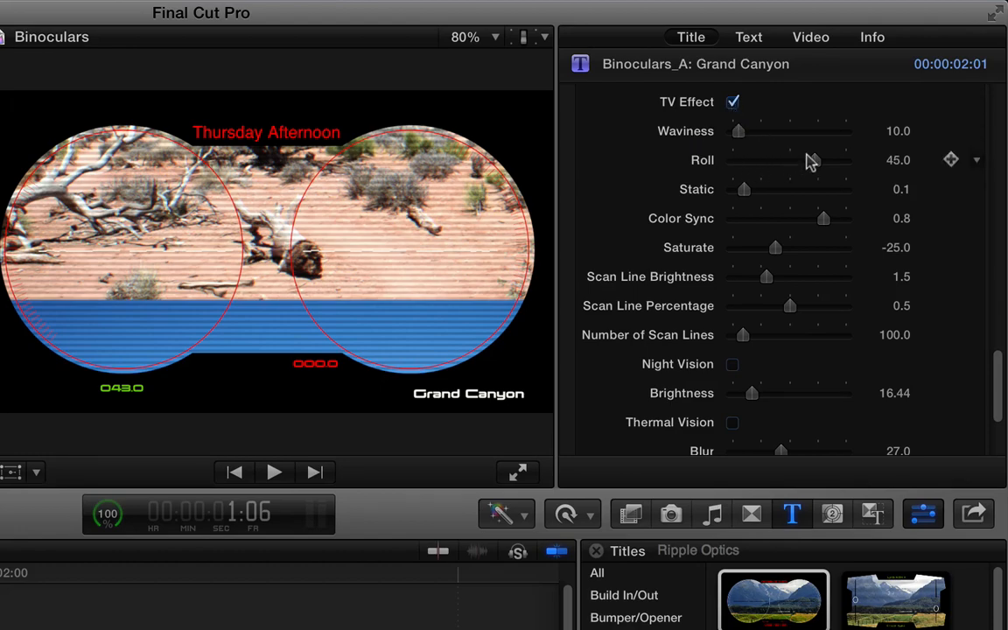
drag(811, 161, 711, 168)
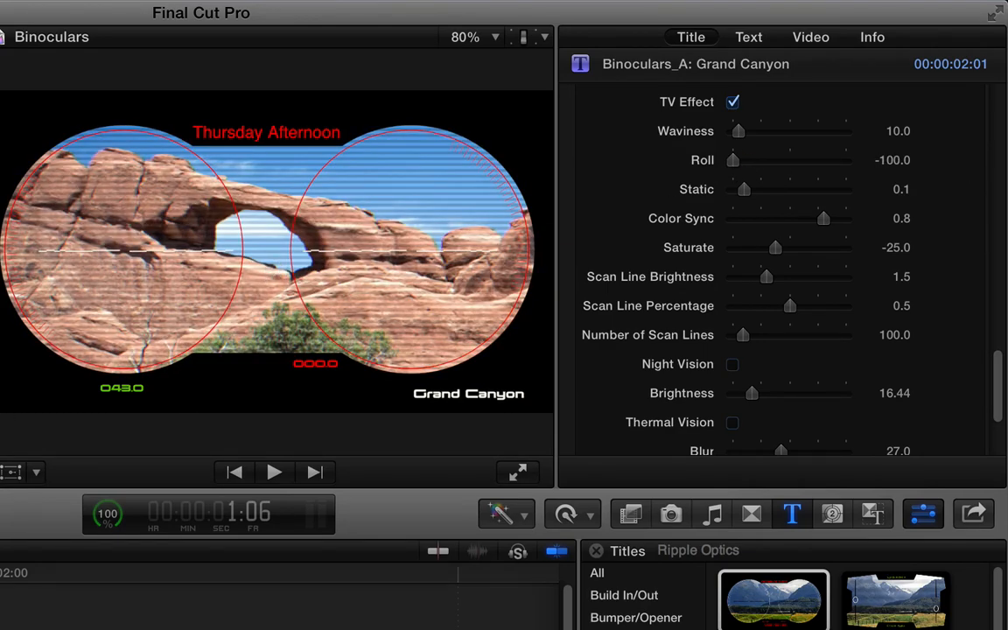
Step: Keyframe the TV Effect's Roll at 10.0 near the title's start and -100.0 at 1:01, and scrub through the result
drag(226, 373, 41, 373)
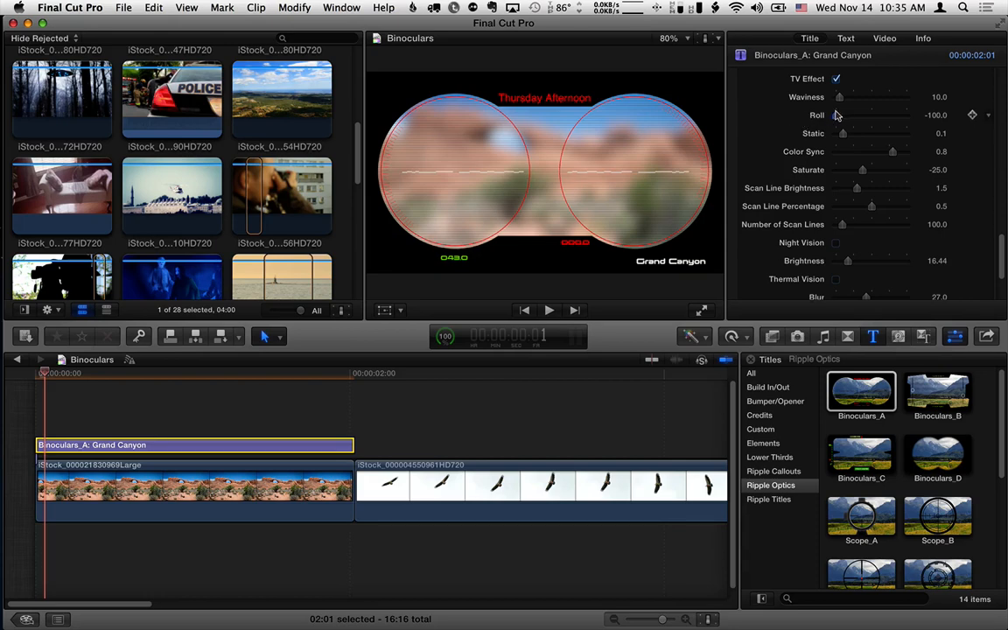
drag(835, 115, 873, 115)
click(973, 114)
key(Left)
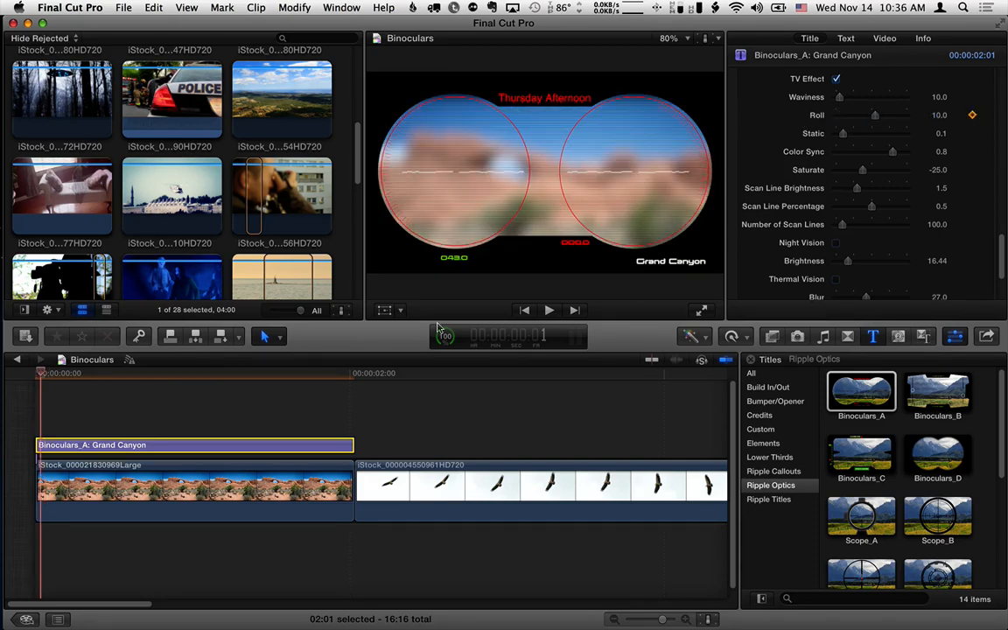
drag(118, 374, 199, 373)
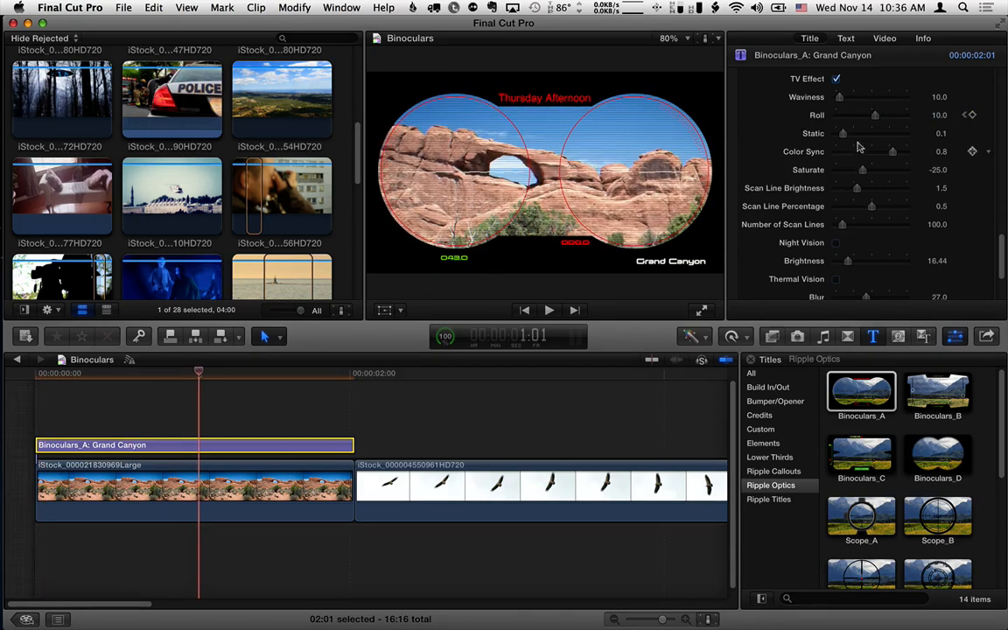
drag(873, 115, 788, 107)
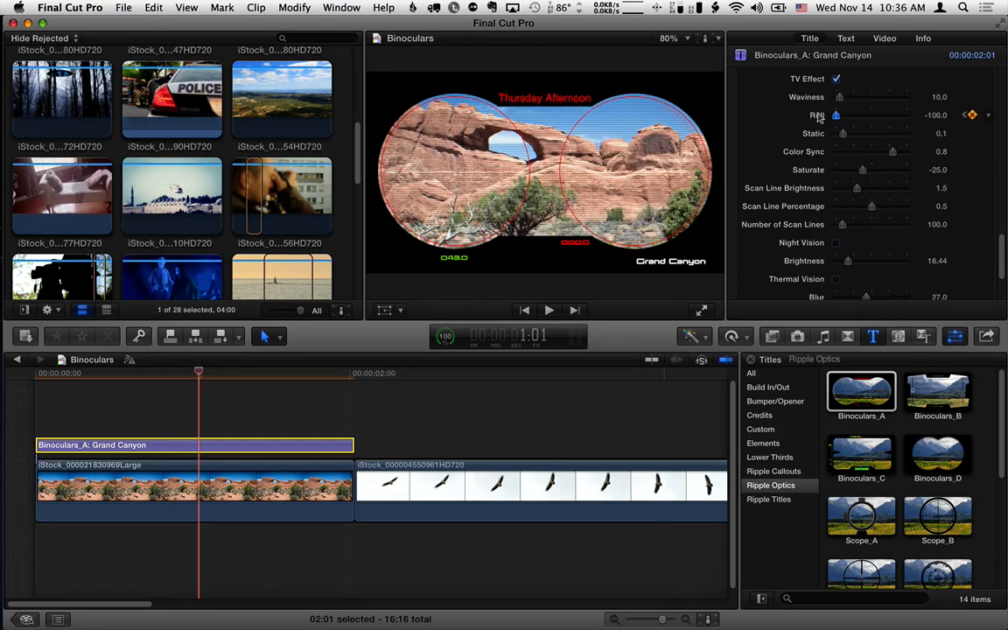
drag(136, 372, 259, 373)
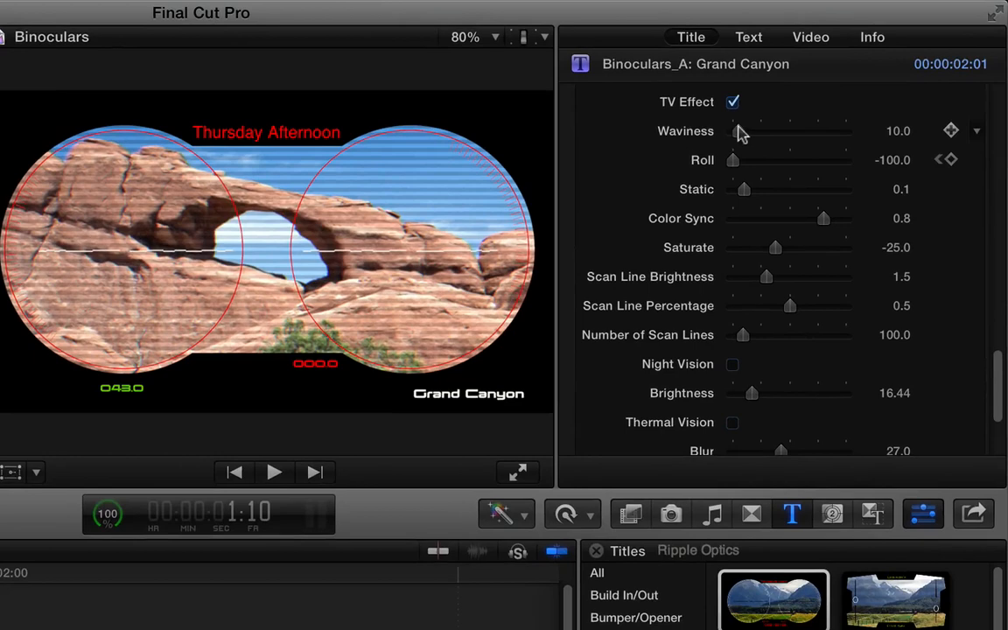
Step: Set Waviness 0, Color Sync 0.68, Saturate -67, Scan Line Brightness 1.59, Percentage 0.31 and Number of Scan Lines 169, and turn off TV Effect
drag(740, 132, 639, 127)
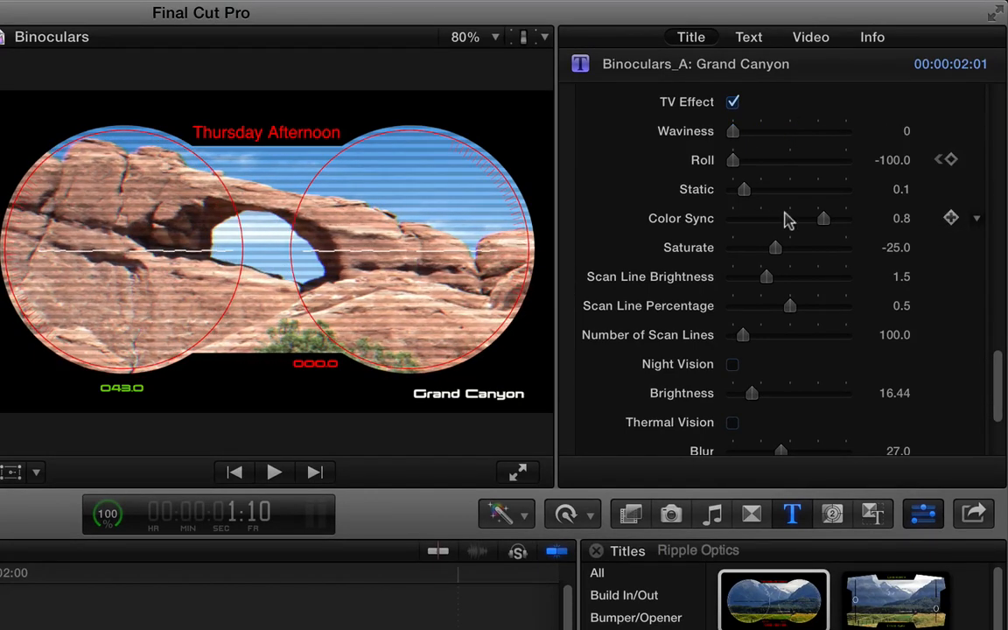
drag(823, 218, 751, 337)
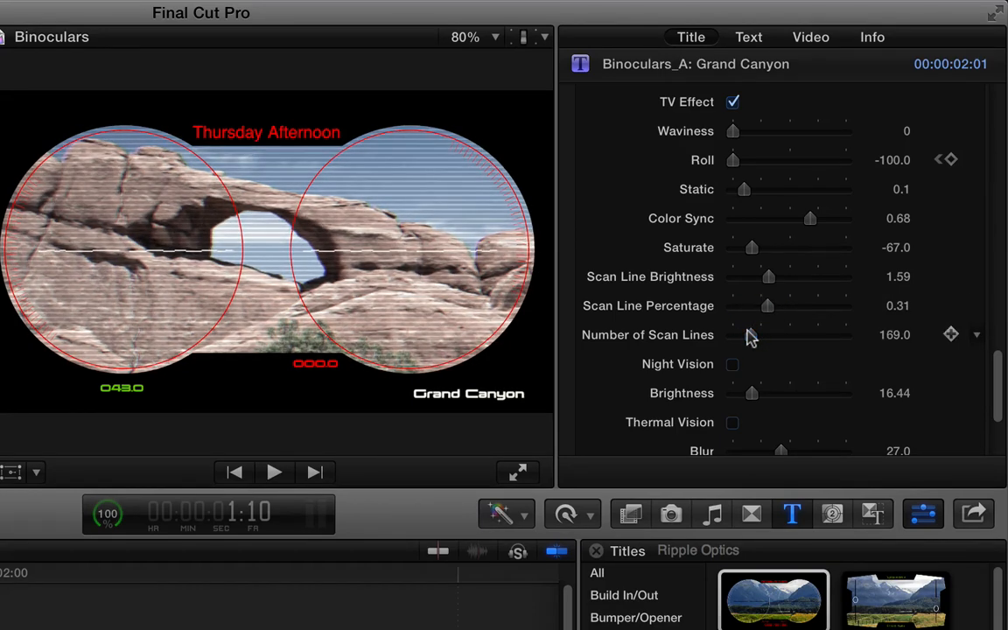
drag(996, 383, 998, 385)
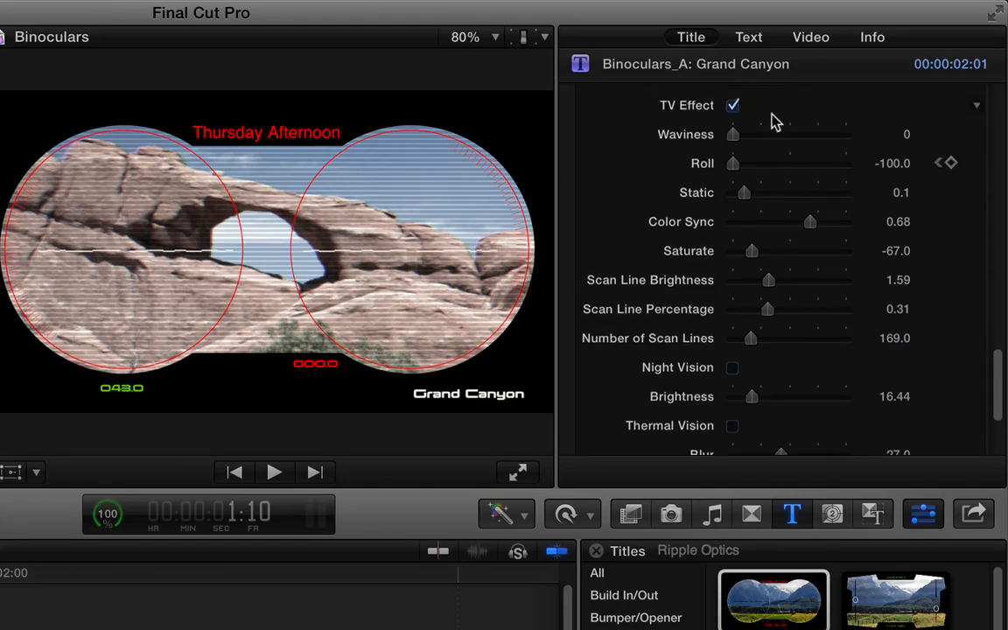
click(731, 106)
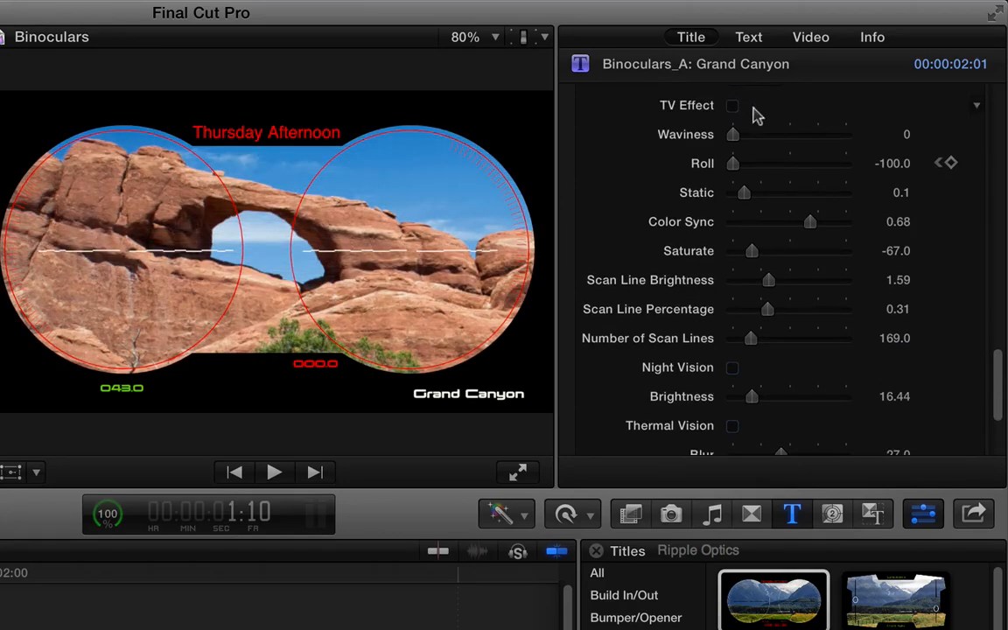
Step: Turn on Night Vision, set its Brightness to 11.36, and turn Night Vision off again
drag(1002, 391, 996, 407)
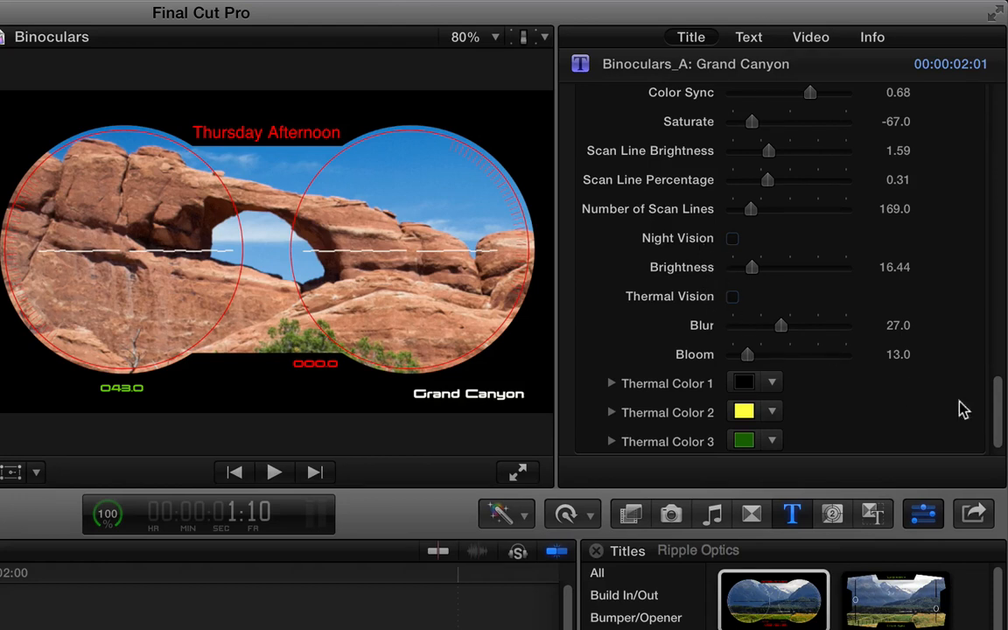
drag(1001, 414, 1001, 422)
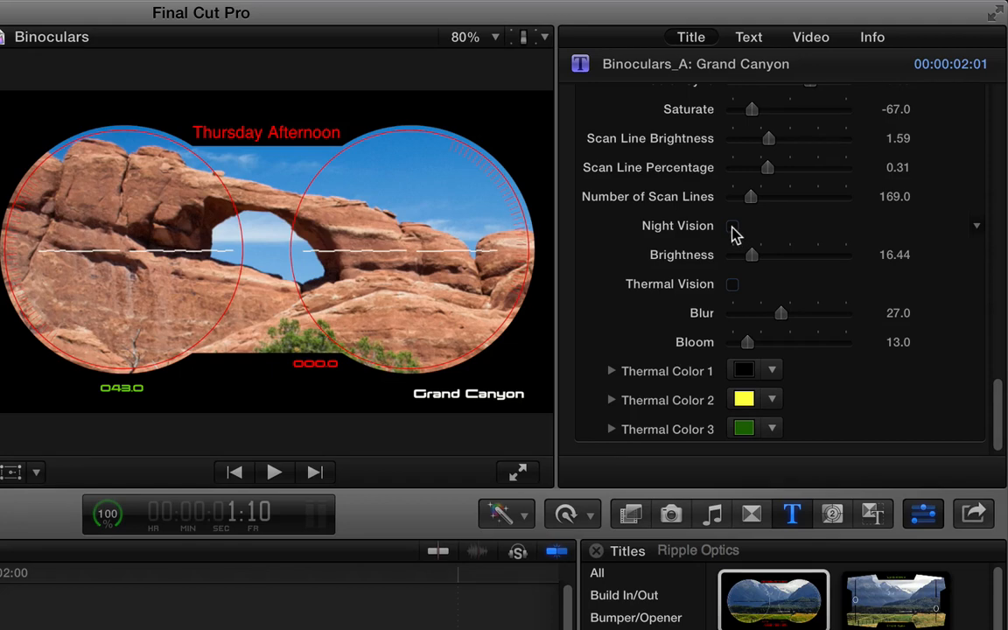
click(733, 226)
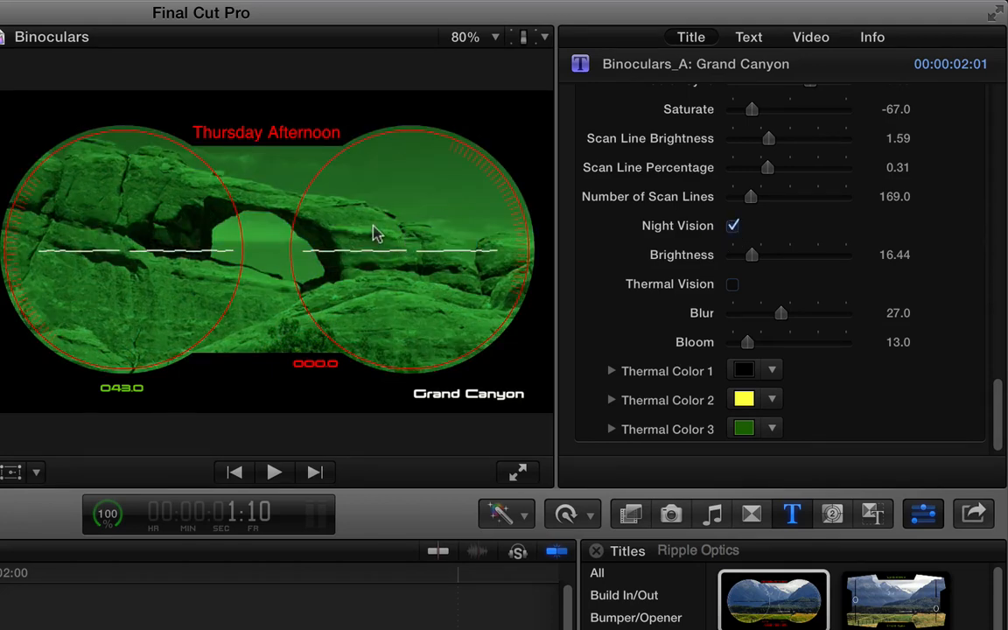
mouse_move(750, 255)
mouse_down()
mouse_move(792, 254)
mouse_move(745, 255)
mouse_up()
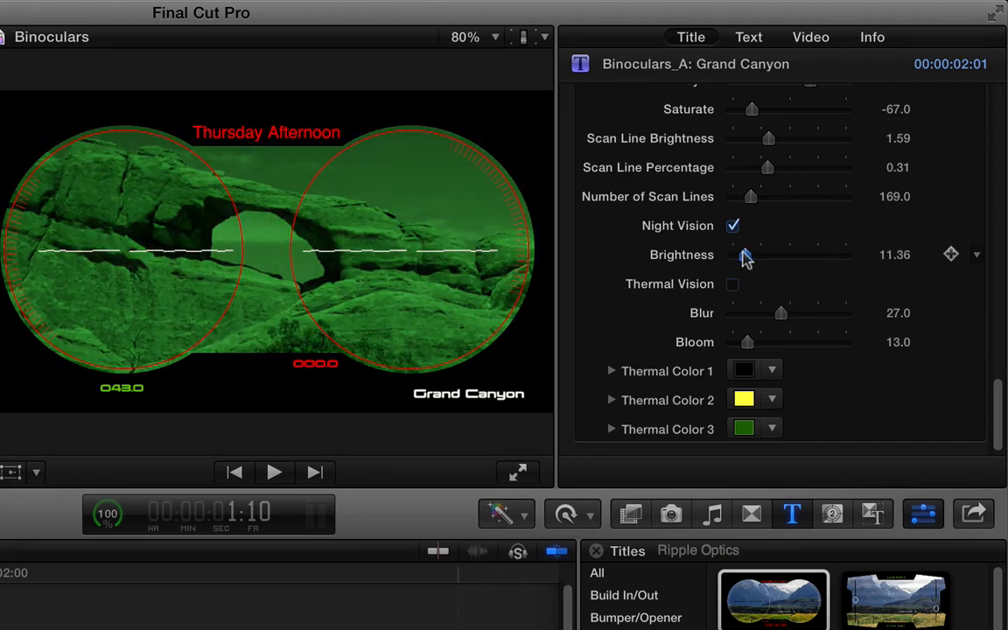
click(732, 226)
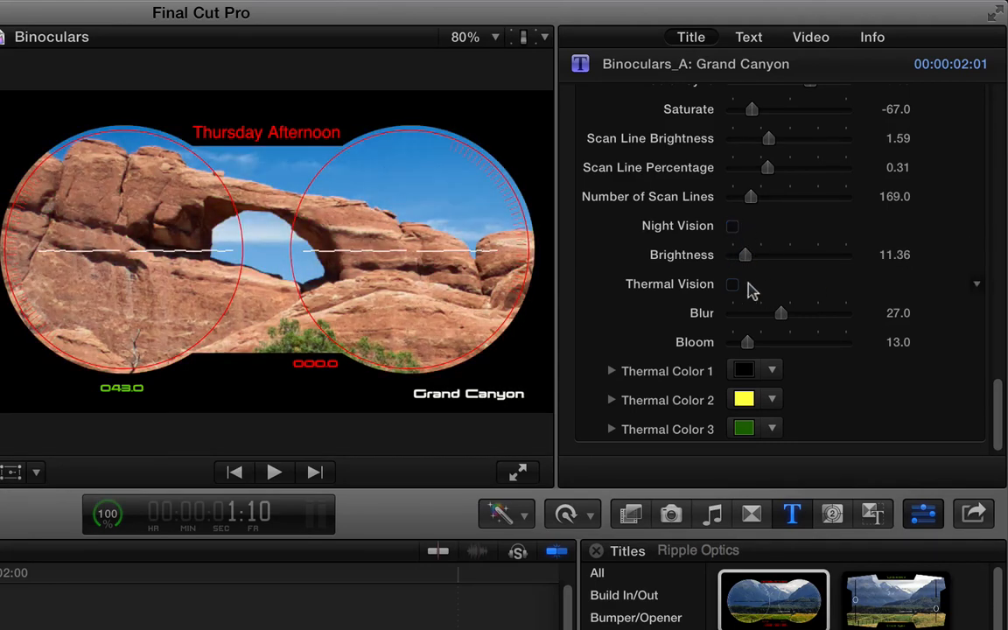
Step: Turn on Thermal Vision and set its Blur to 19.0 and Bloom to 47.0
click(732, 284)
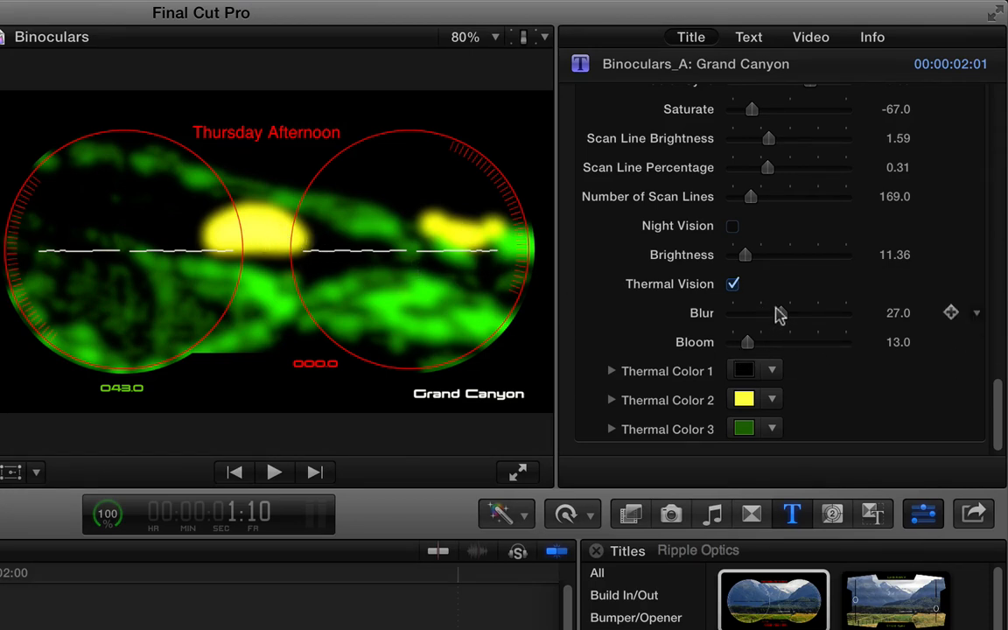
mouse_move(780, 314)
mouse_down()
mouse_move(807, 315)
mouse_move(732, 313)
mouse_move(772, 315)
mouse_move(764, 316)
mouse_move(808, 342)
mouse_move(728, 342)
mouse_move(827, 344)
mouse_move(785, 344)
mouse_move(779, 314)
mouse_move(764, 317)
mouse_up()
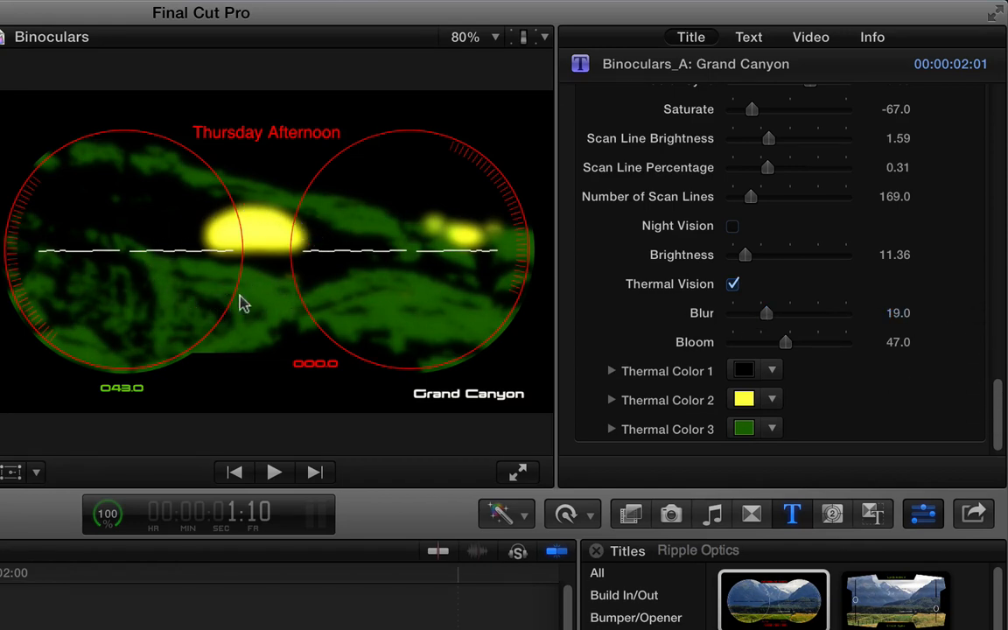
Step: Make Thermal Color 3 yellow, Thermal Color 2 red and Thermal Color 1 dark red
drag(744, 400, 744, 429)
click(772, 399)
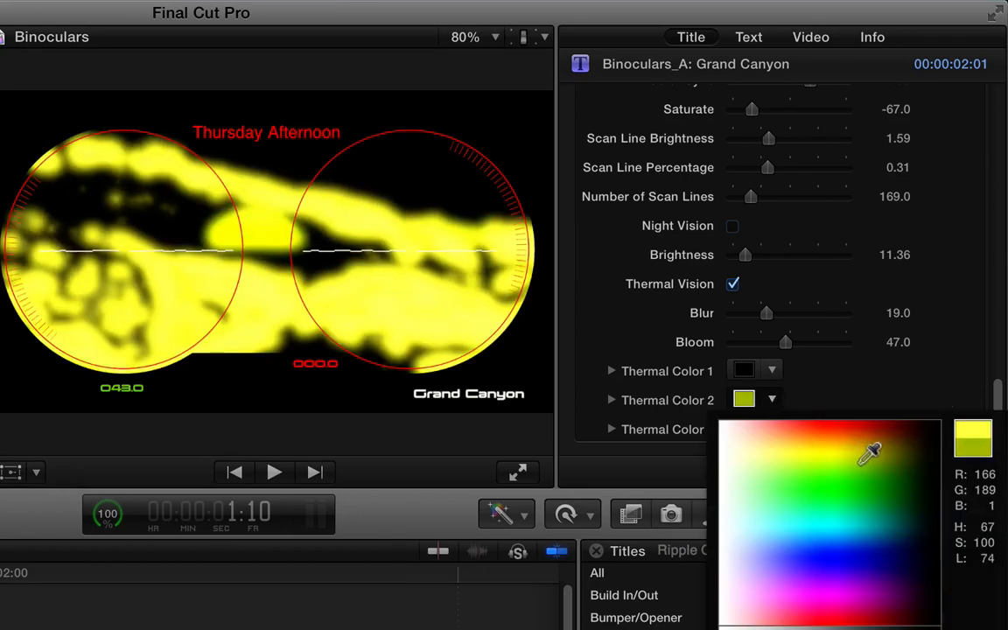
drag(871, 451, 879, 423)
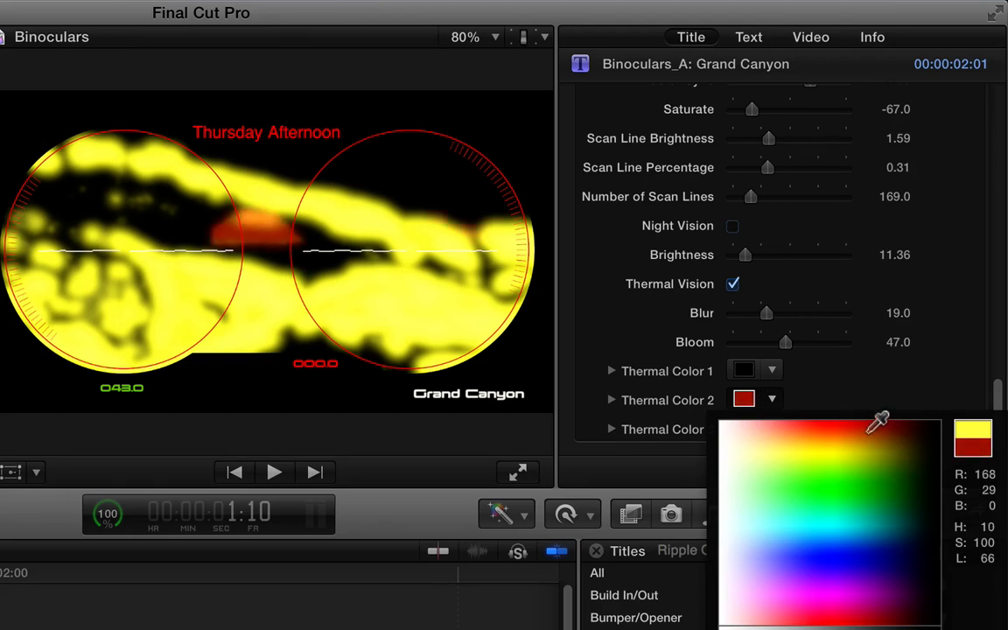
click(832, 400)
click(772, 370)
click(801, 396)
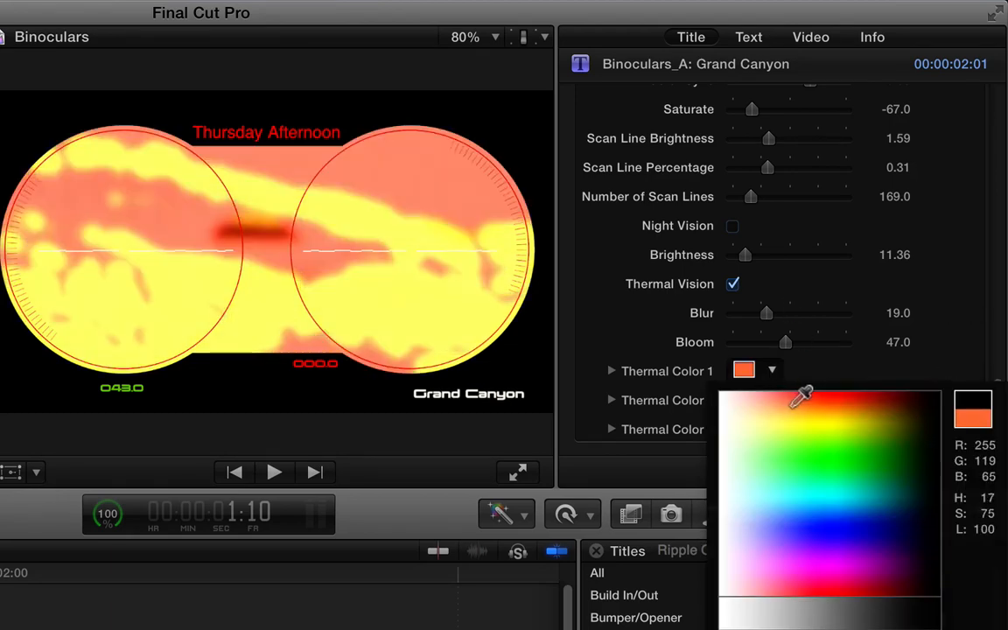
drag(802, 396, 892, 390)
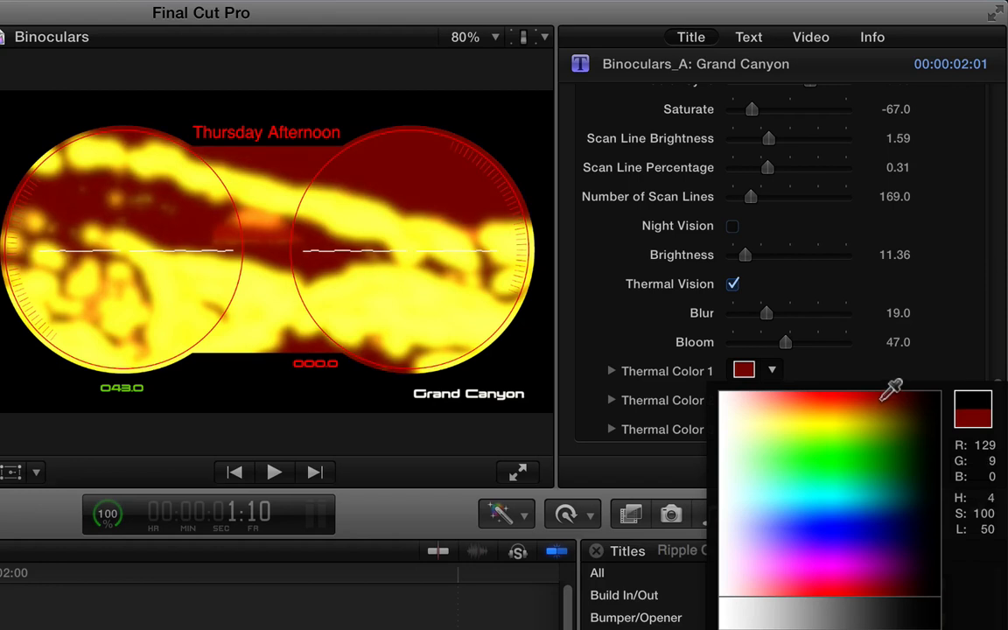
click(862, 378)
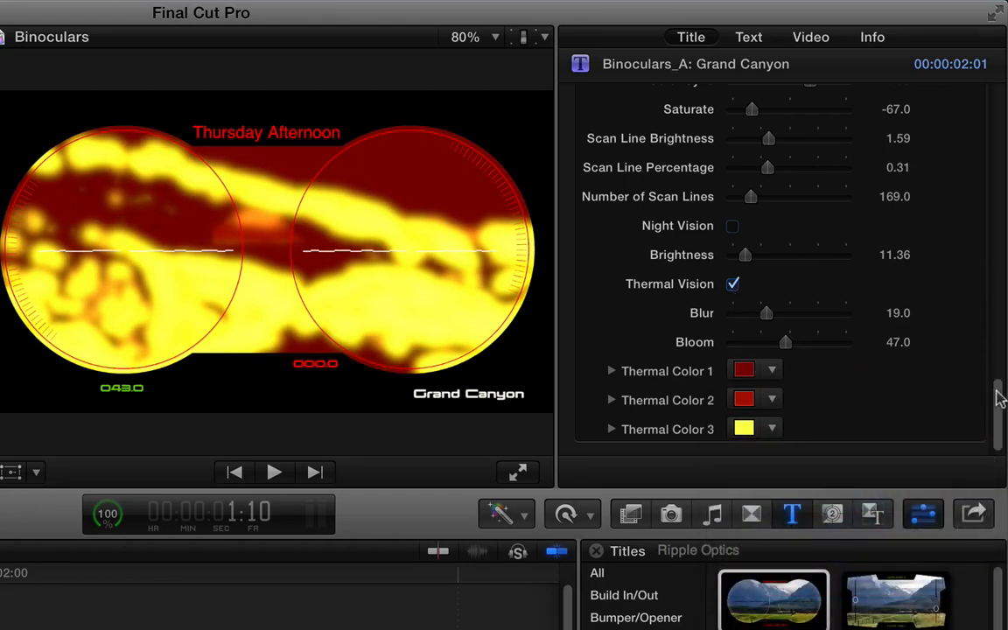
Step: Play the title from the start of the timeline to preview the thermal vision look
drag(1000, 400, 952, 77)
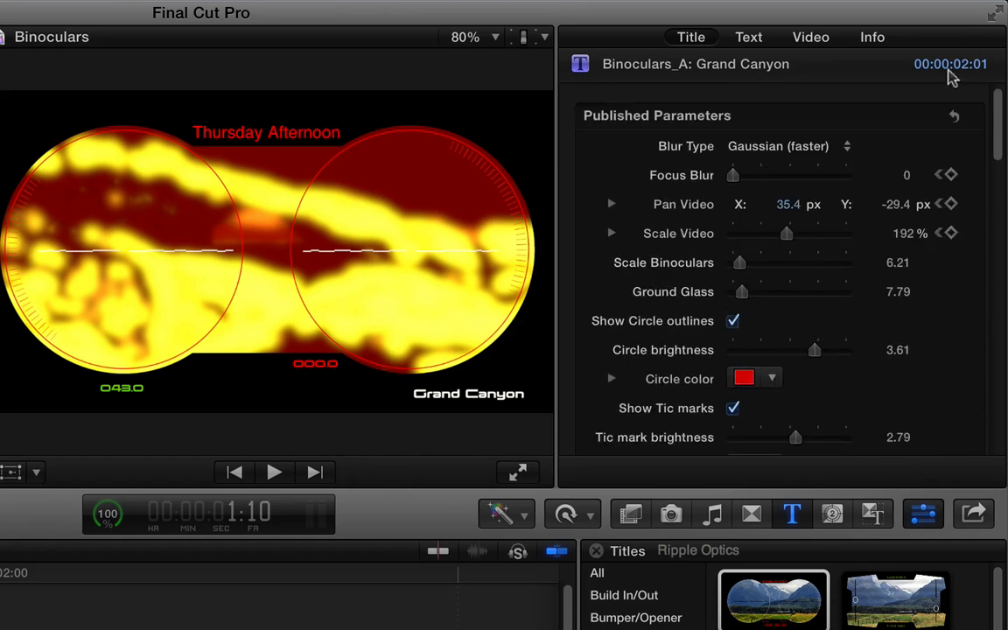
key(Home)
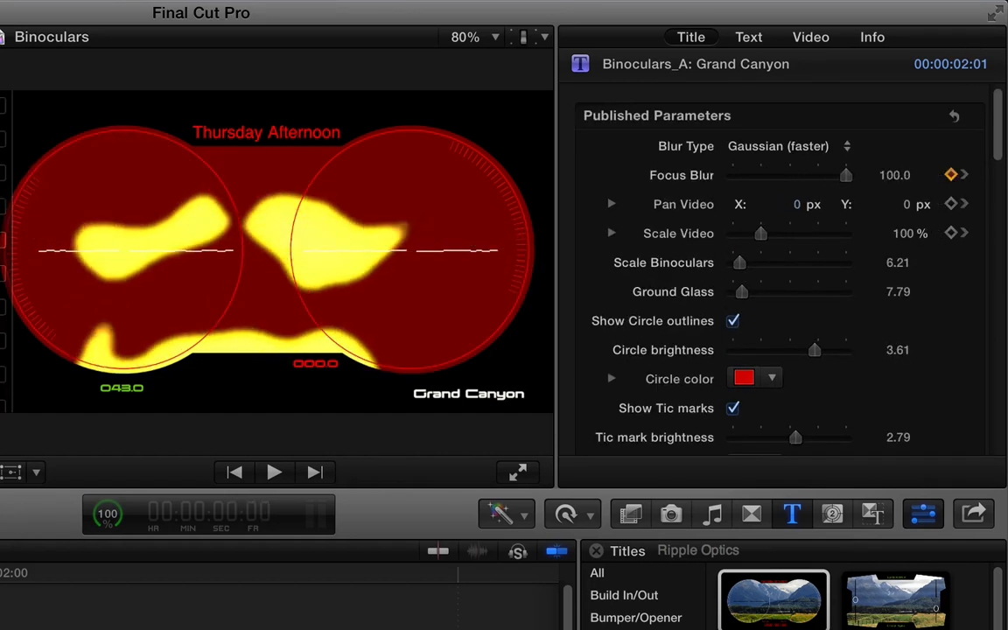
key(space)
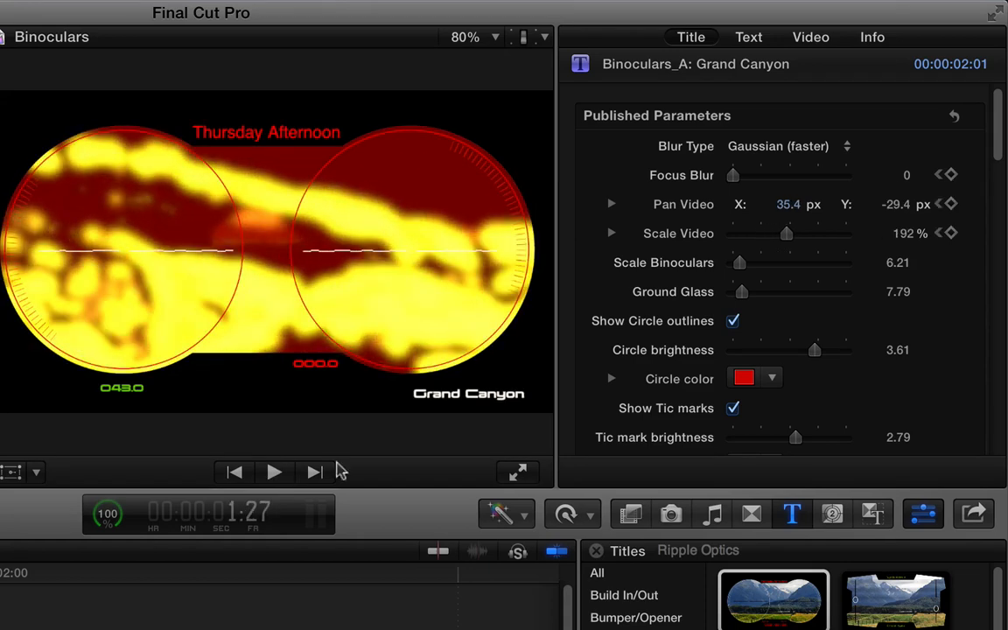
Step: Combine Night Vision with Thermal Vision to compare the look, and turn both effects off
drag(1002, 144, 999, 434)
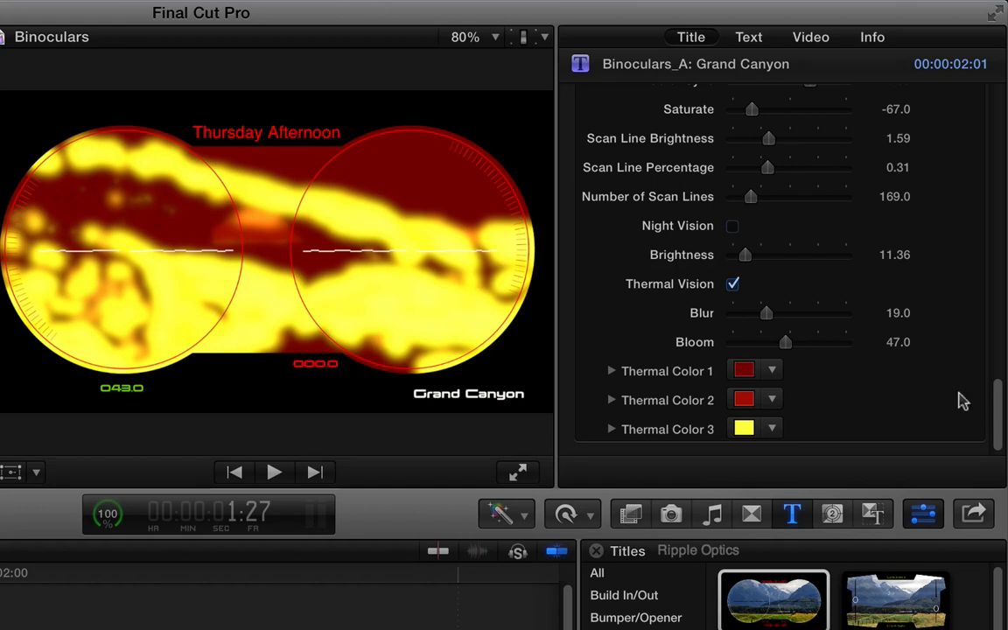
scroll(997, 380, up, 5)
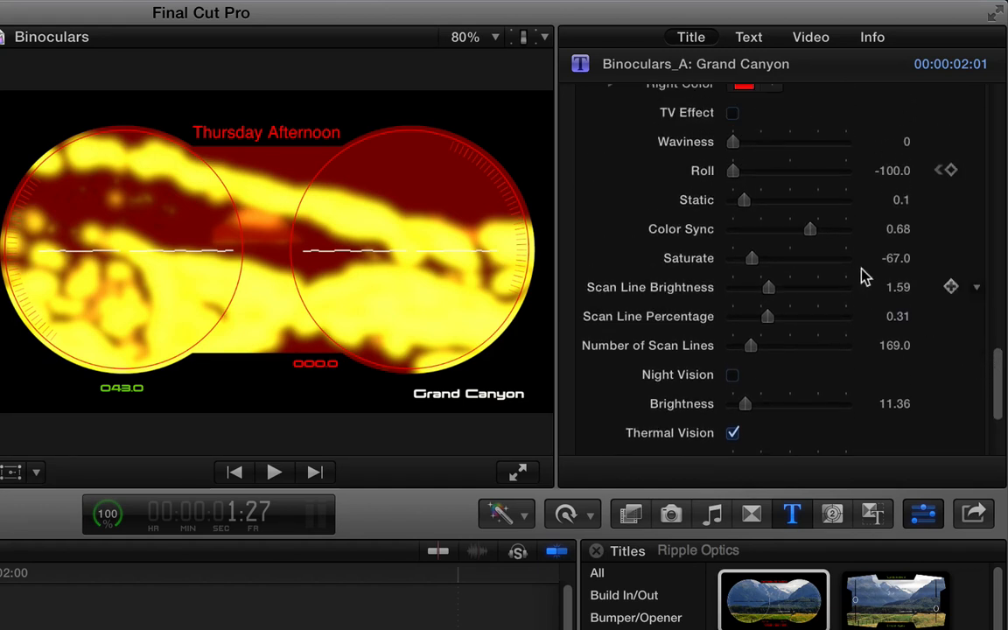
click(733, 376)
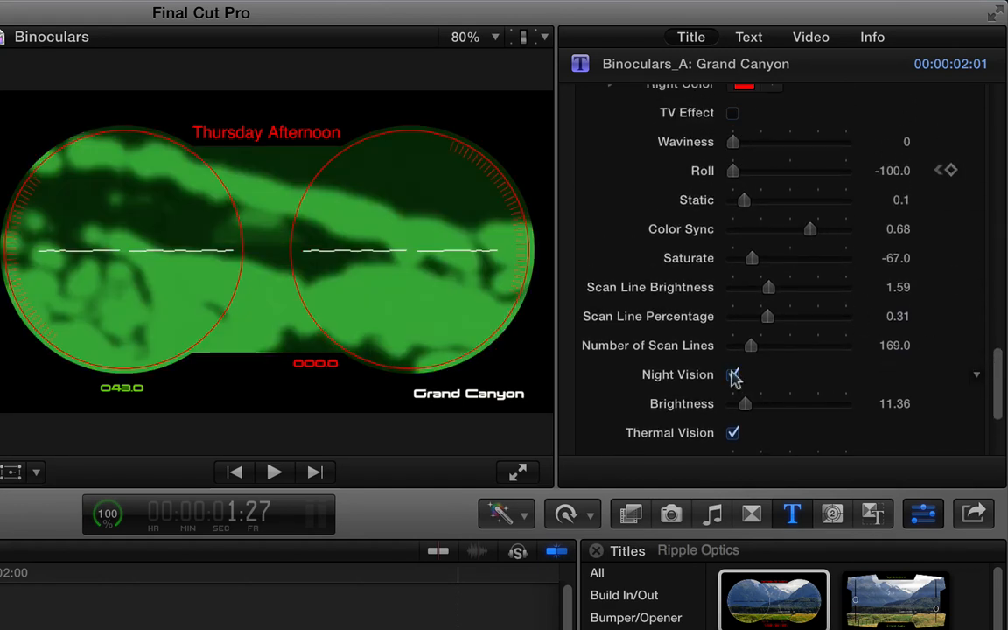
scroll(997, 376, down, 4)
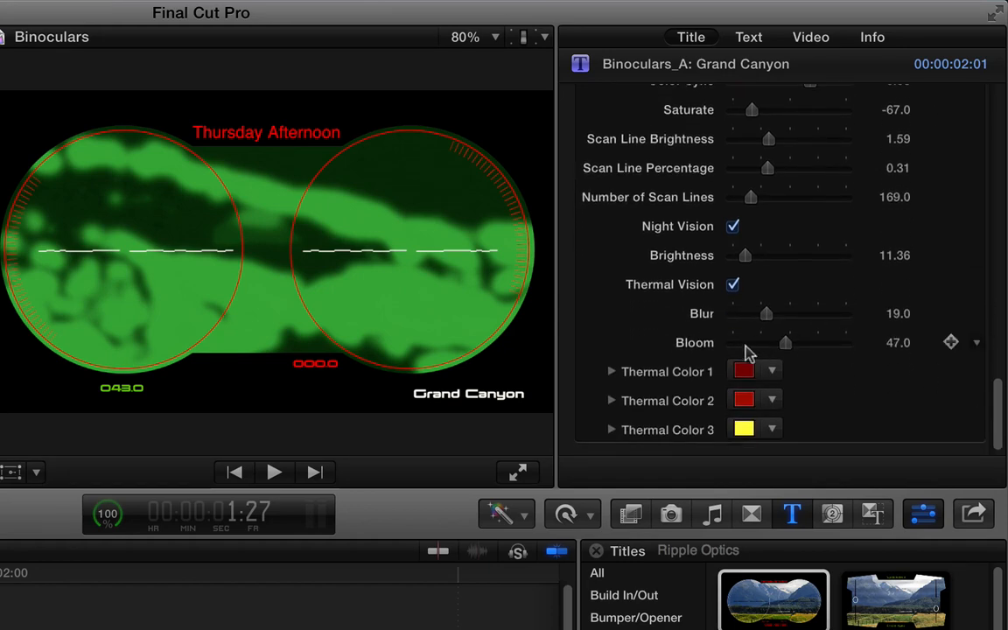
click(732, 284)
click(732, 227)
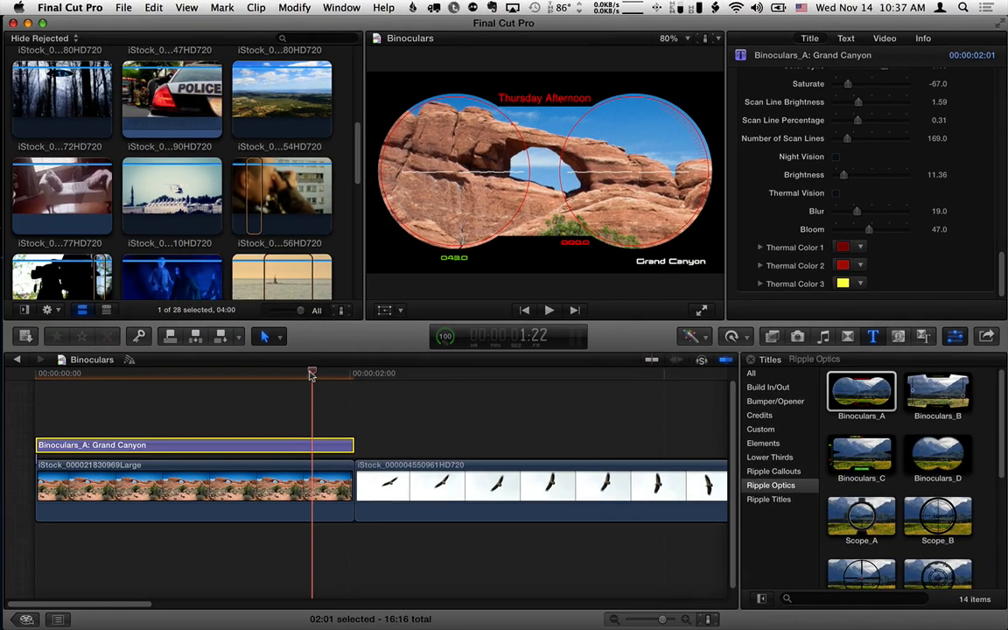
Step: Mark the flying bird clip's range, connect the Binoculars_B title over it, and select the new title
click(464, 372)
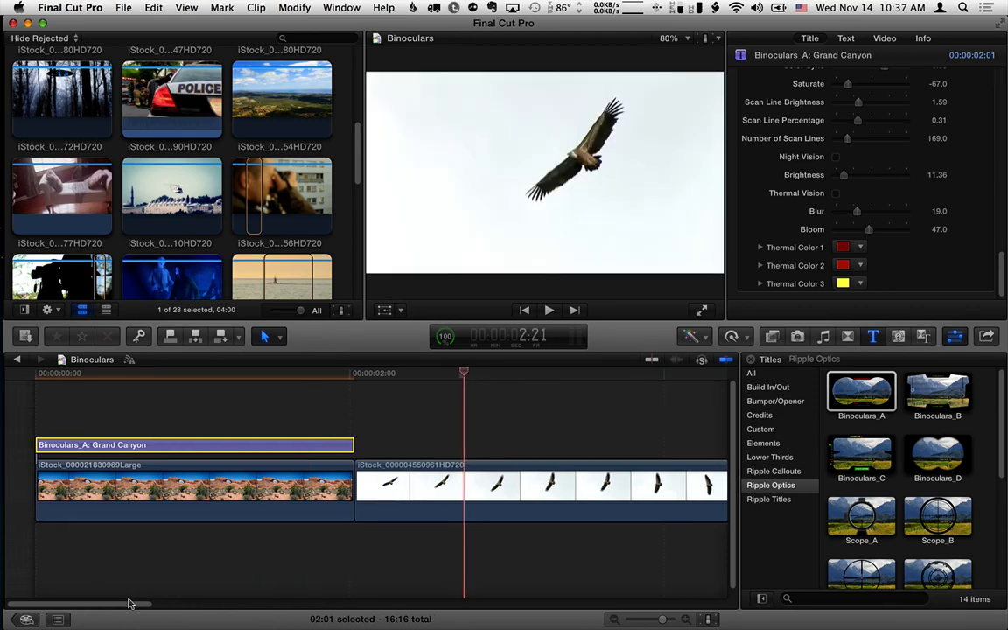
click(497, 372)
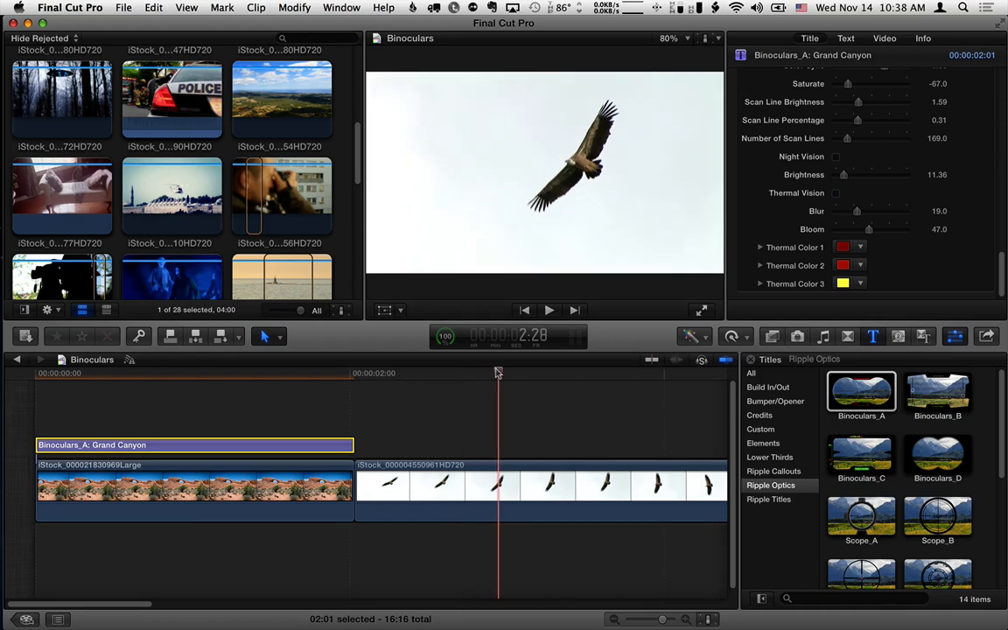
key(x)
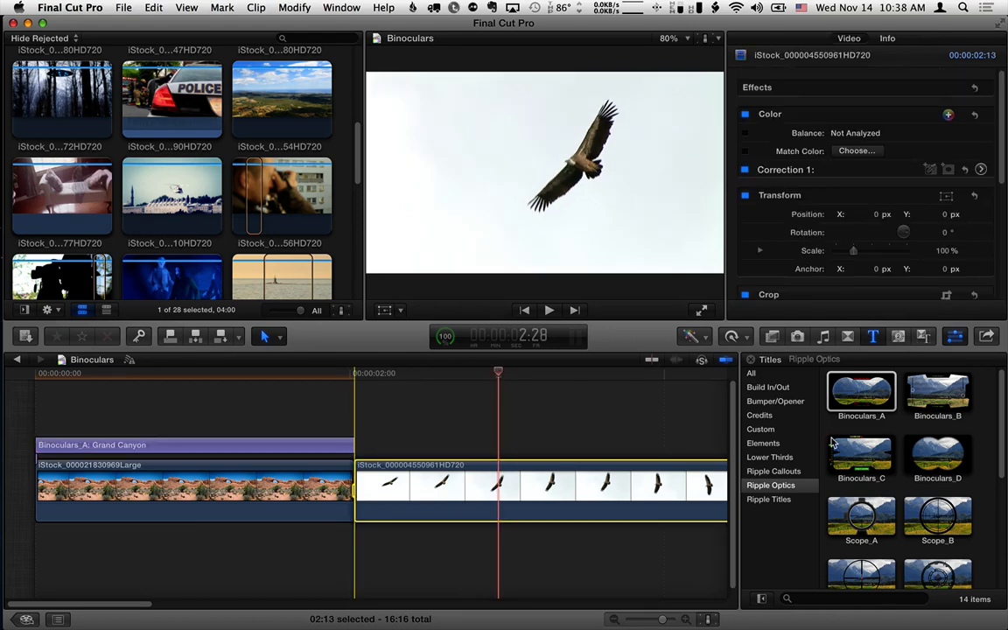
click(862, 394)
click(945, 397)
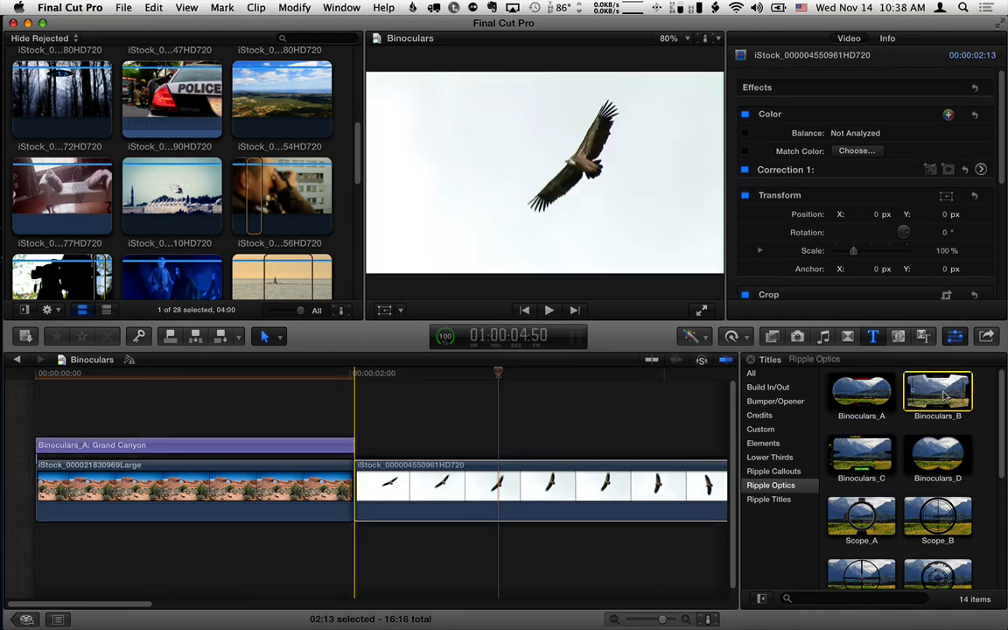
key(q)
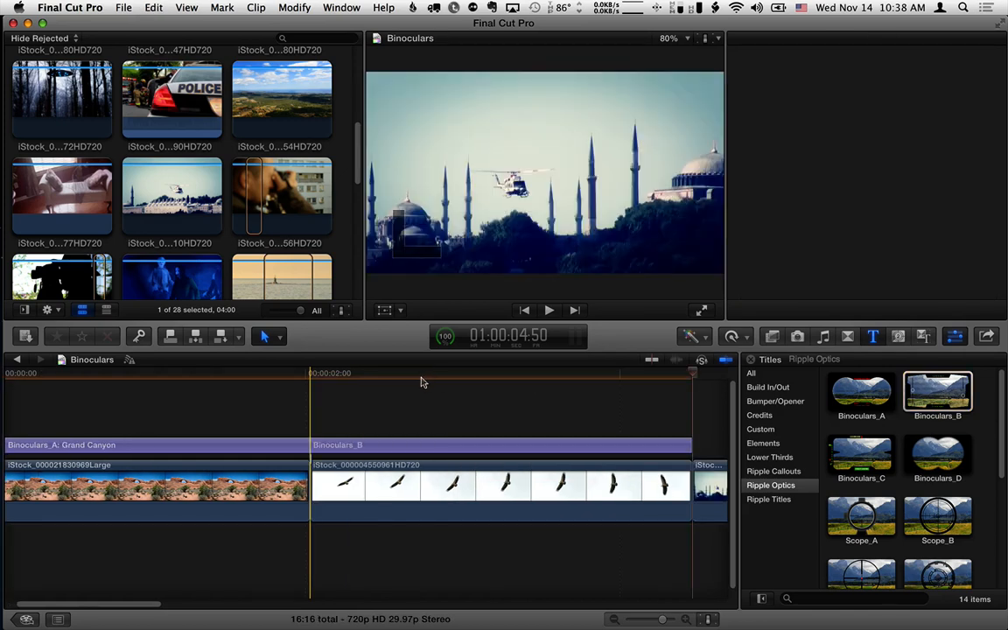
click(458, 445)
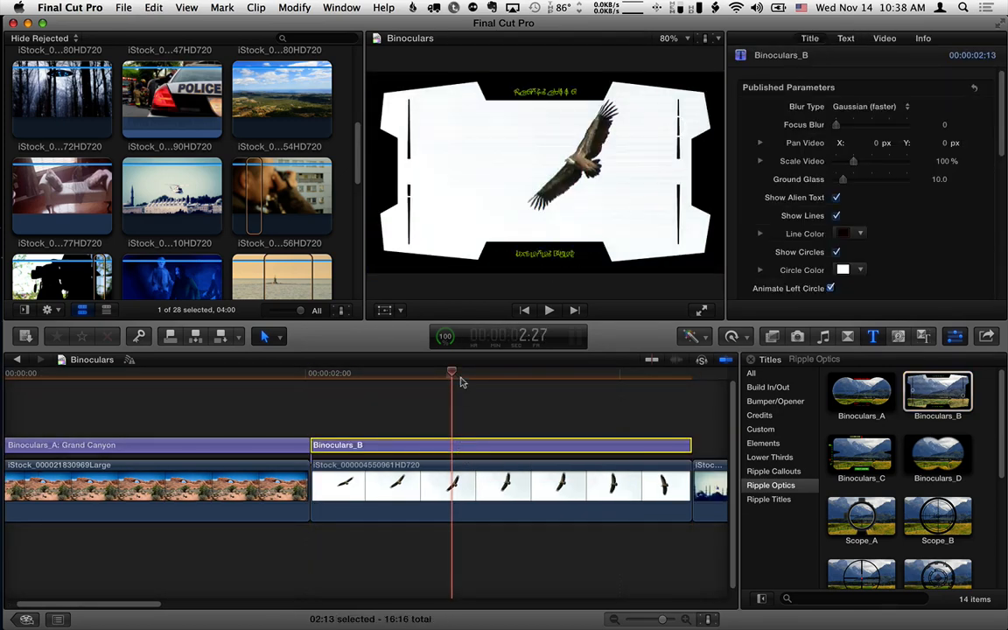
Step: Scrub through the Binoculars_B title to preview its animated text, and switch Show Alien Text off and back on
mouse_move(483, 372)
mouse_down()
mouse_move(460, 373)
mouse_move(472, 372)
mouse_up()
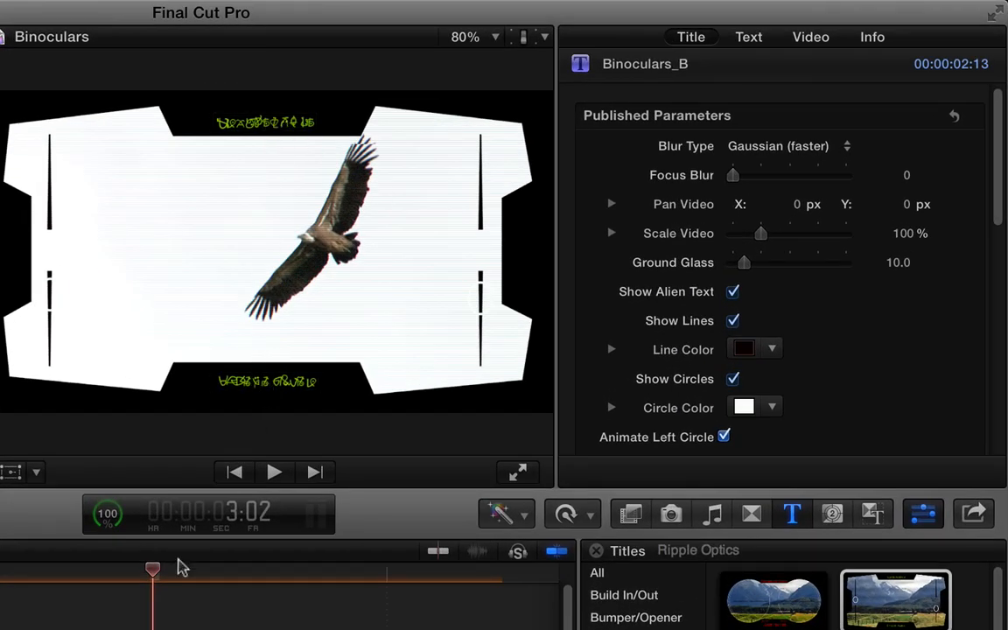
mouse_move(152, 573)
mouse_down()
mouse_move(244, 576)
mouse_move(87, 587)
mouse_move(194, 592)
mouse_move(143, 589)
mouse_up()
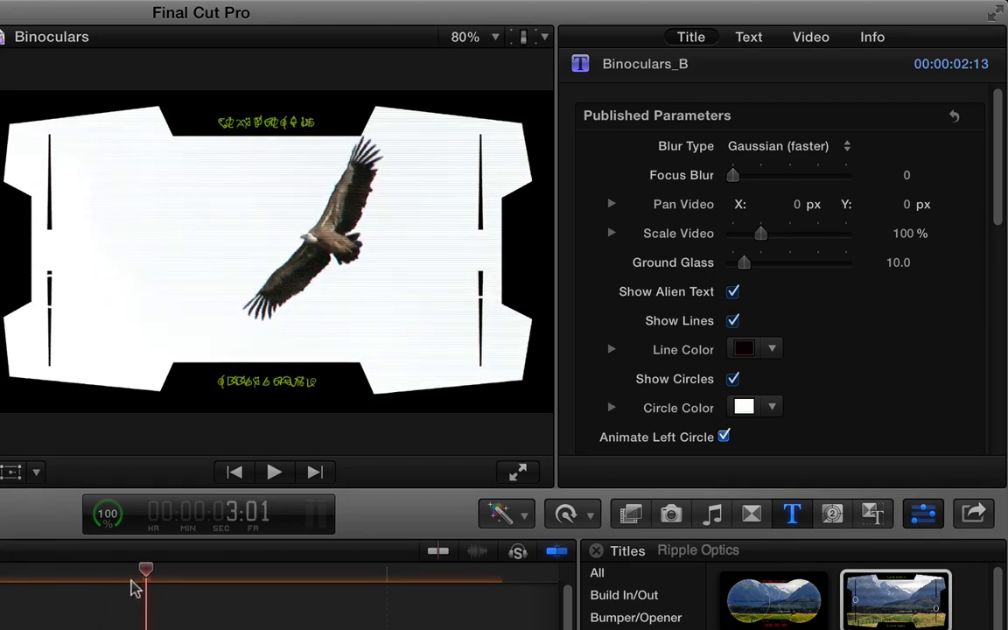
click(734, 292)
click(735, 292)
Step: Change the title text's font from the alien typeface to Walkway Black and set its Tracking to 0%
click(750, 37)
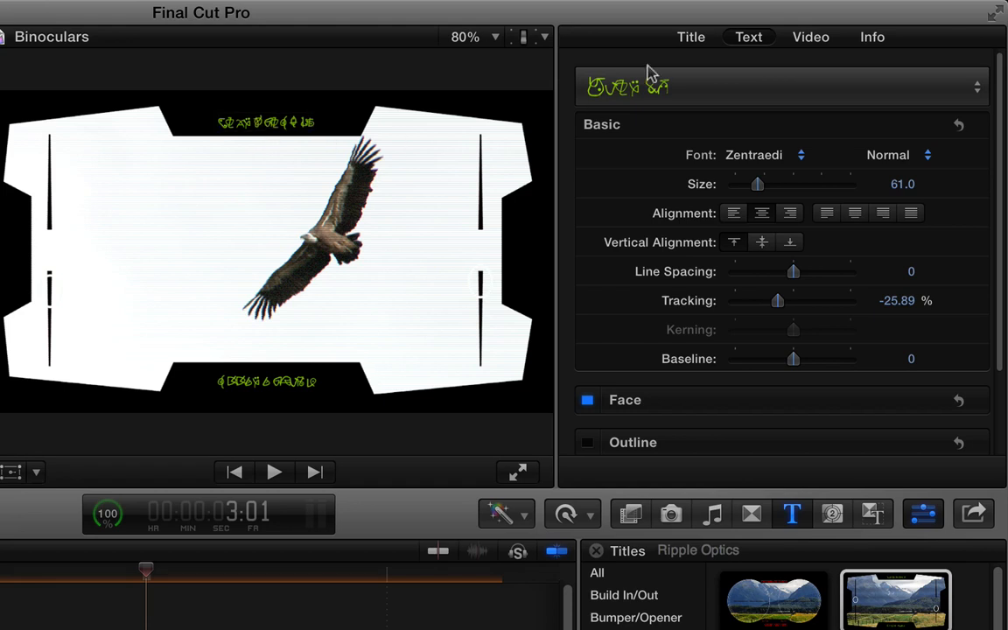
click(690, 39)
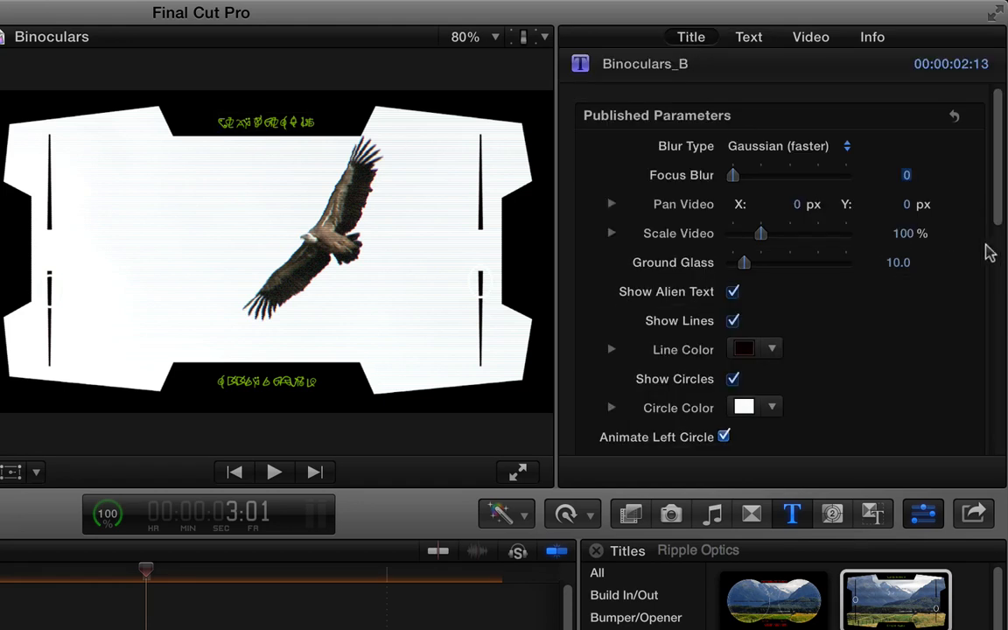
click(757, 42)
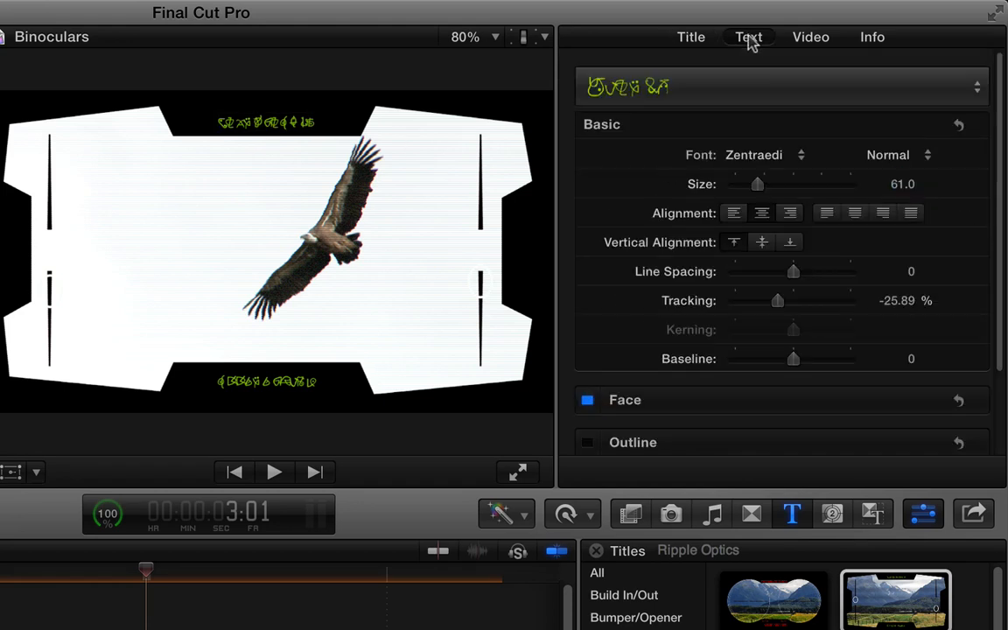
click(770, 156)
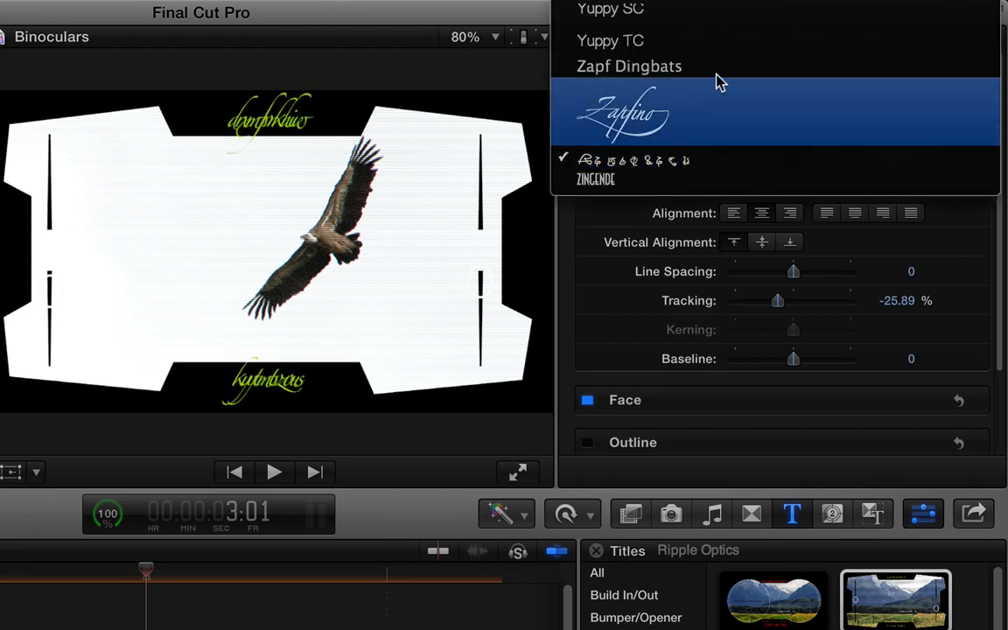
scroll(726, 35, up, 10)
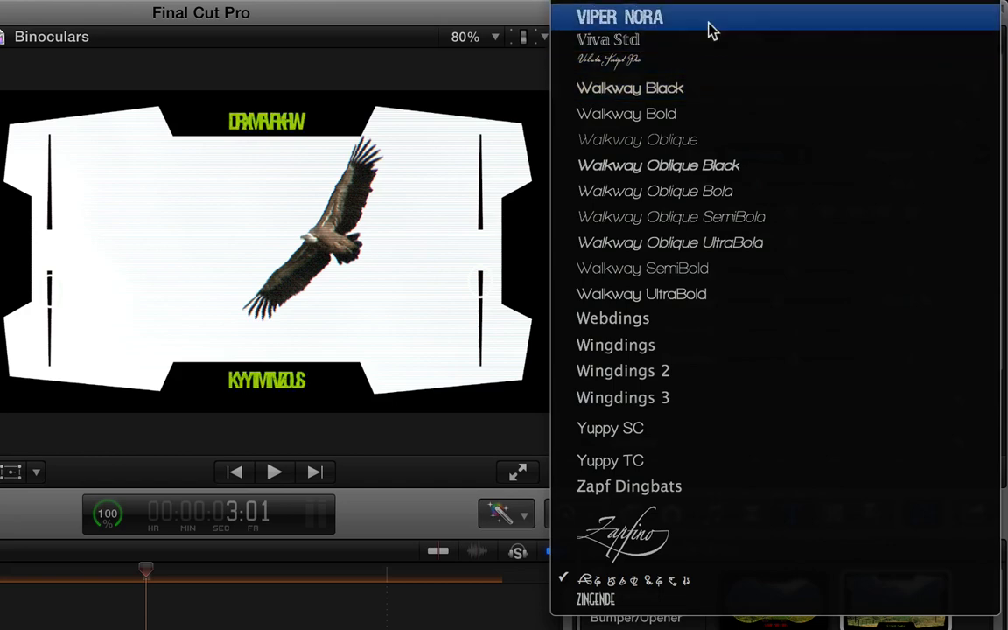
click(714, 91)
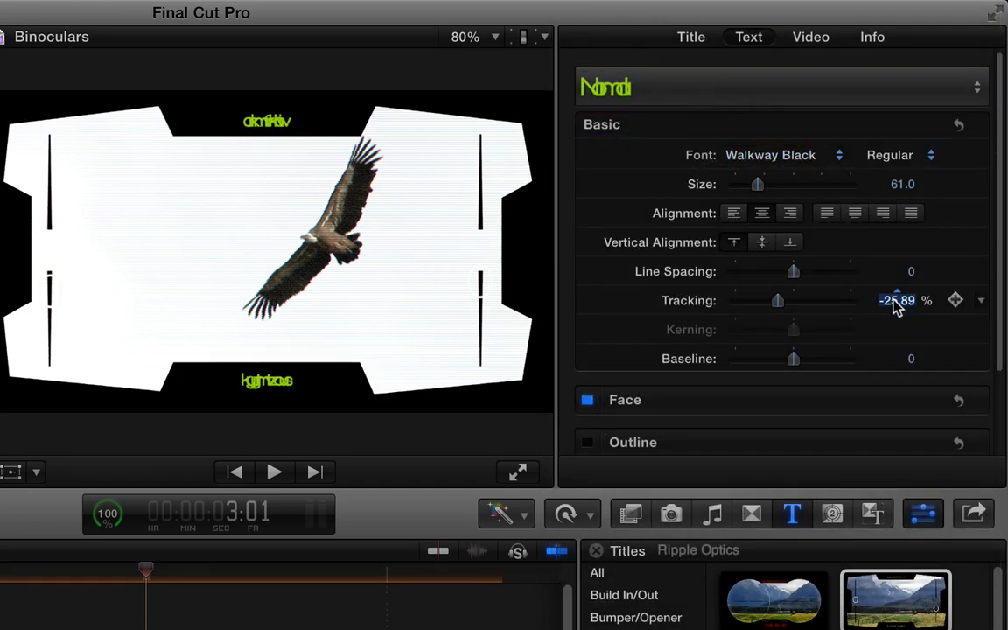
text(0)
key(Return)
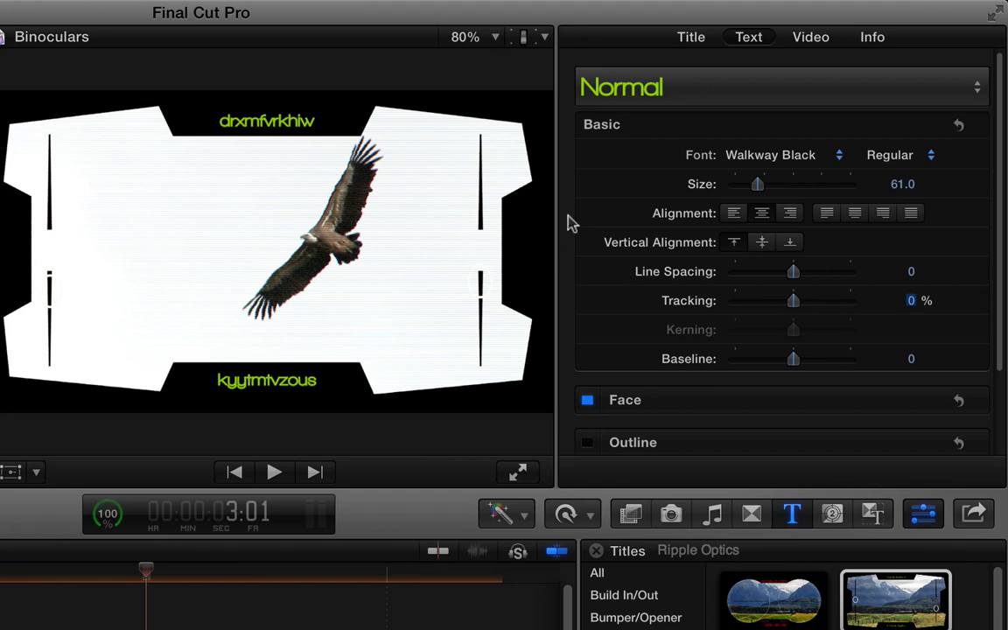
Step: Replace the upper text of the Binoculars_B title with EAGLE
click(692, 37)
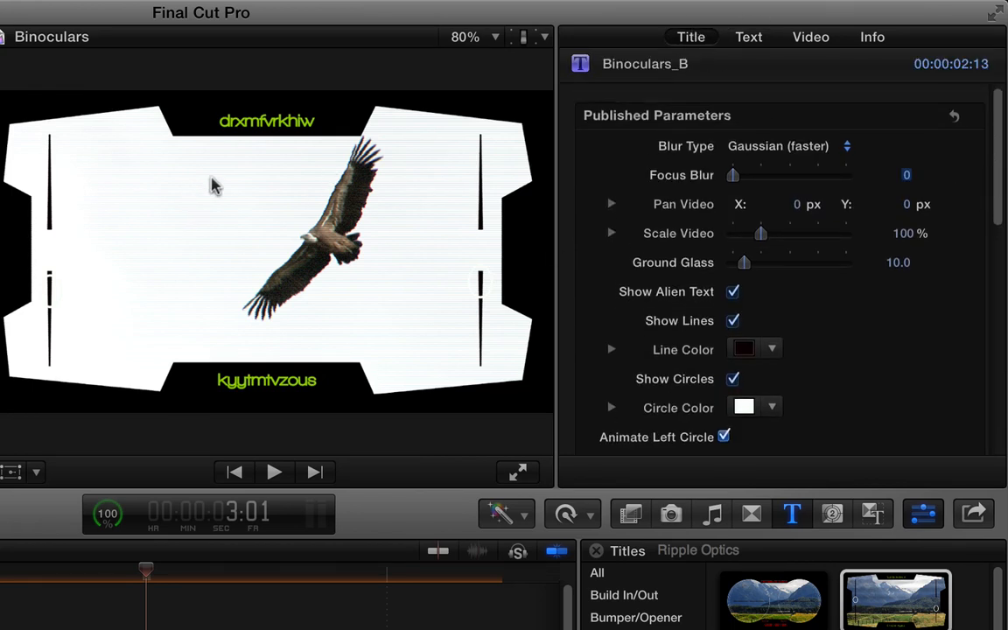
double_click(198, 625)
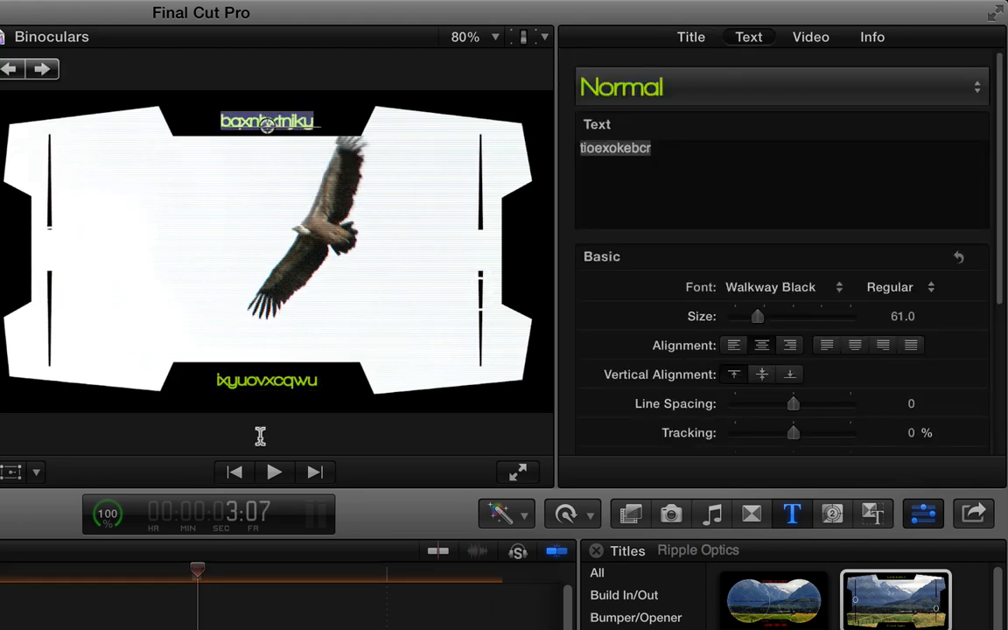
text(EAGLE)
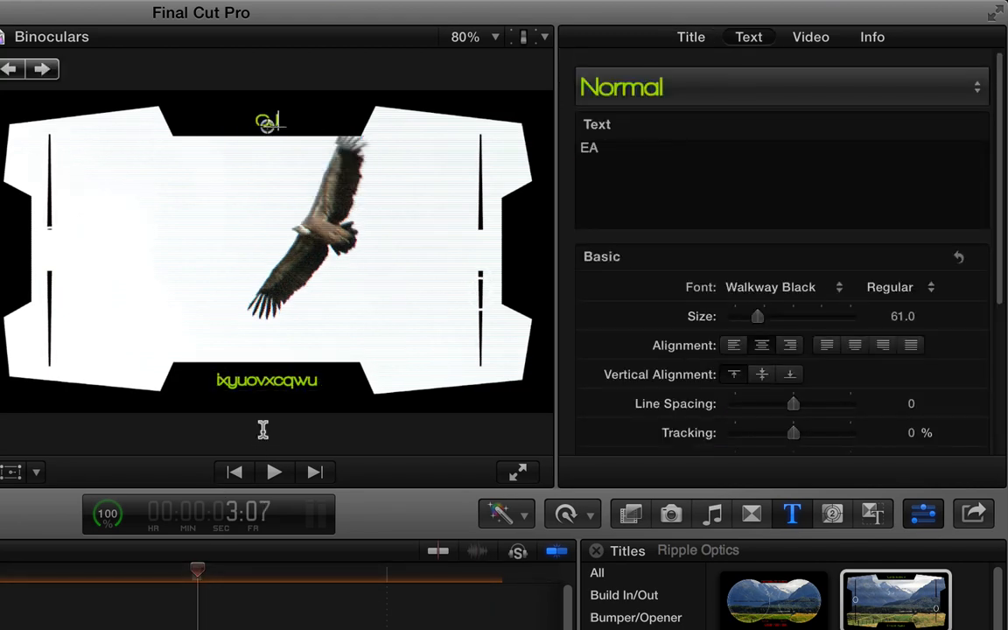
key(BackSpace)
key(BackSpace)
key(BackSpace)
key(BackSpace)
key(BackSpace)
text(EAGLE)
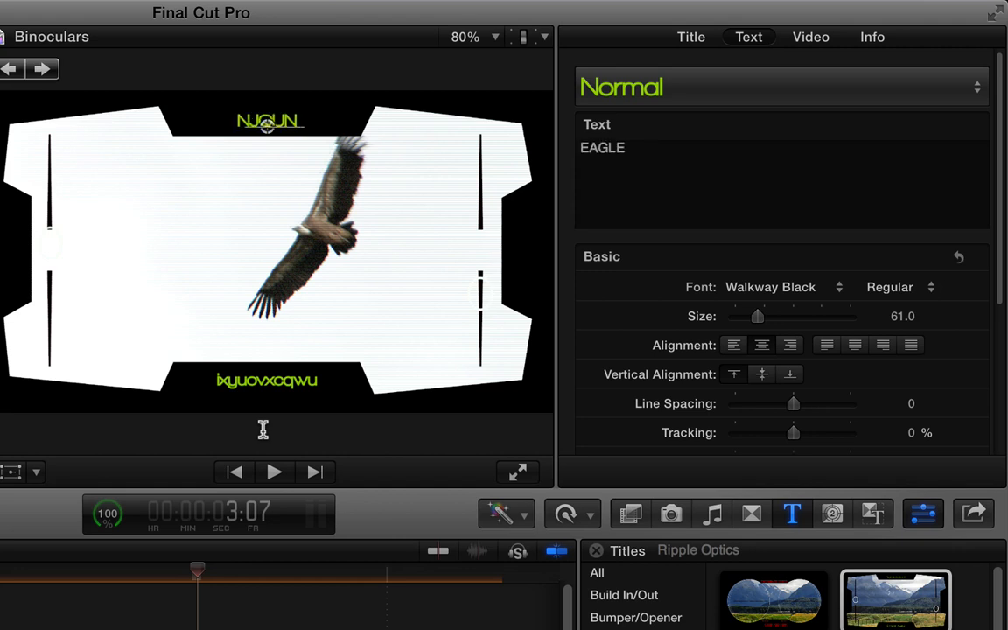
Step: Turn off Animate Top Text and Animate Bottom Text, and scrub through the title to check both text lines
scroll(669, 197, down, 3)
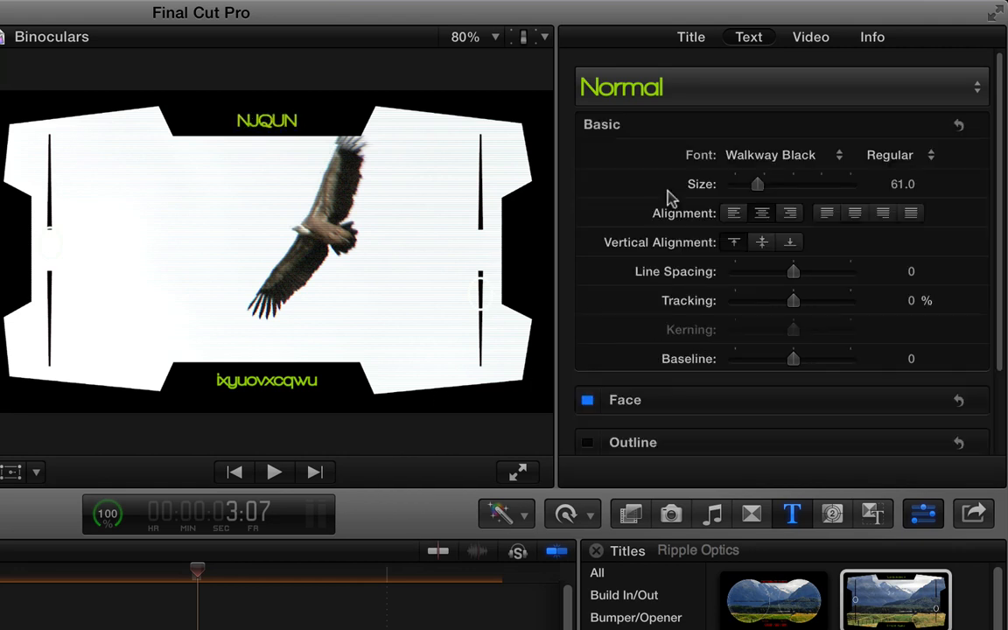
click(686, 38)
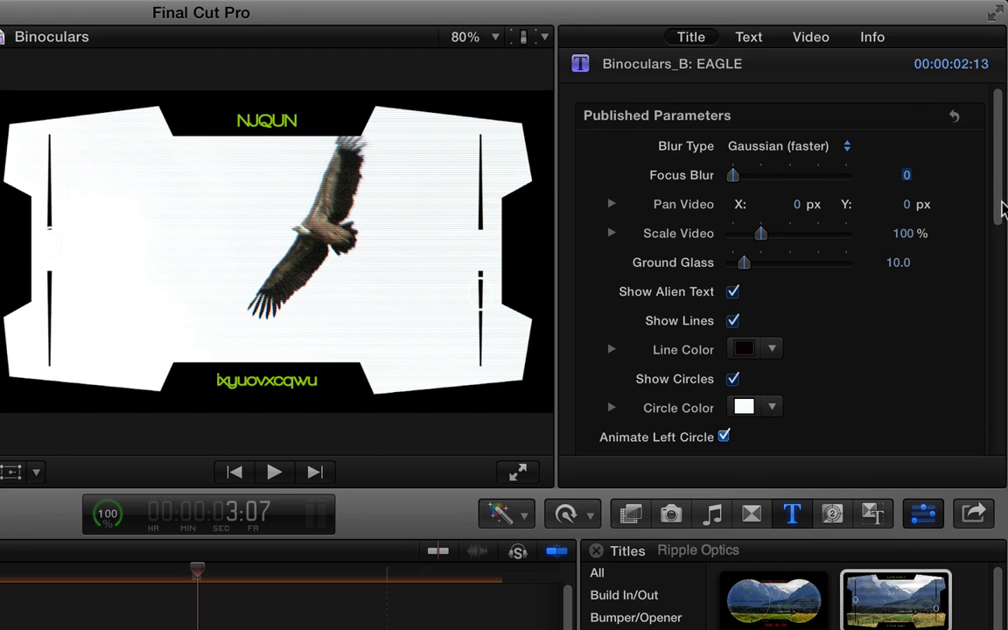
scroll(1002, 208, down, 5)
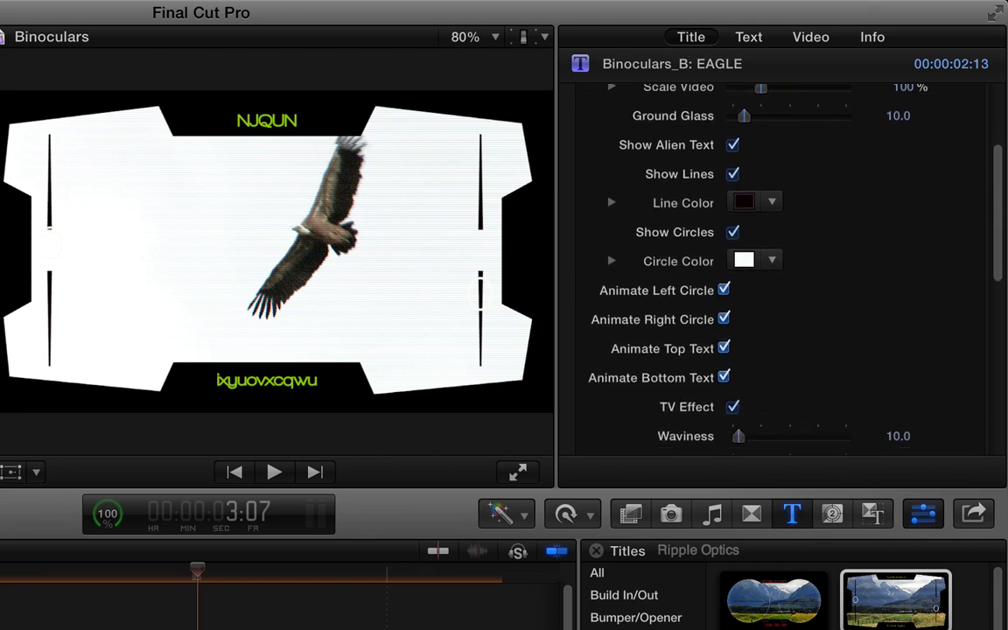
scroll(869, 247, down, 3)
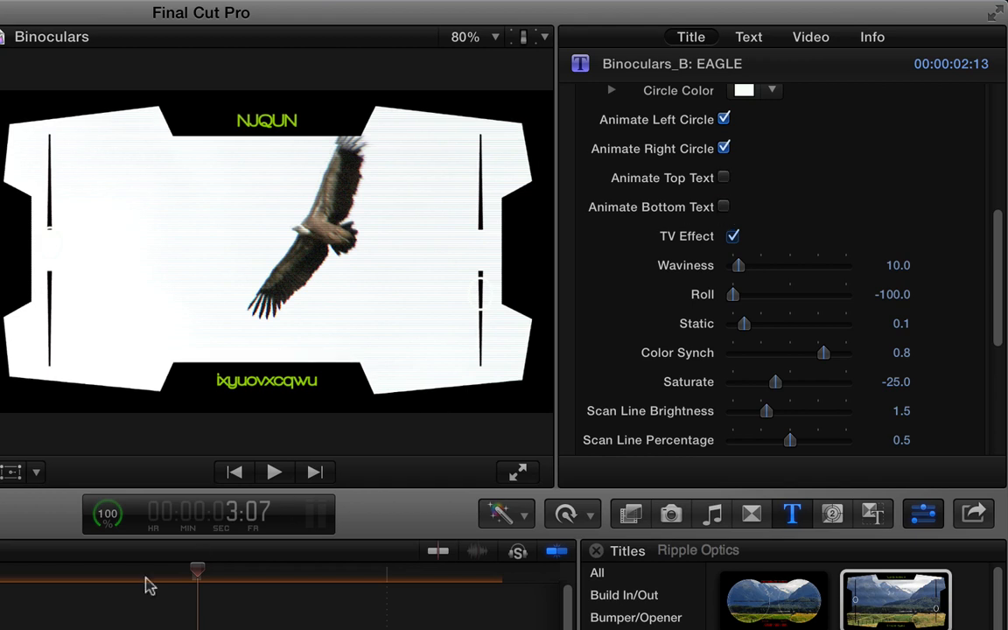
mouse_move(166, 567)
mouse_down()
mouse_move(223, 563)
mouse_move(182, 565)
mouse_up()
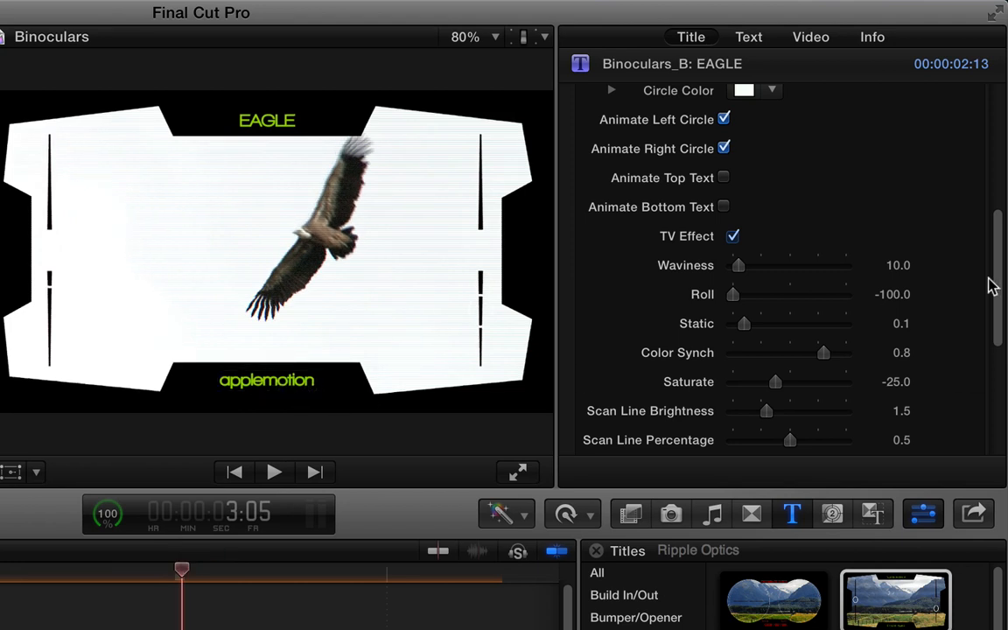
Step: Try out Focus Blur, return it to 0, and set Scale Video to 112%
drag(992, 286, 993, 153)
drag(733, 179, 711, 175)
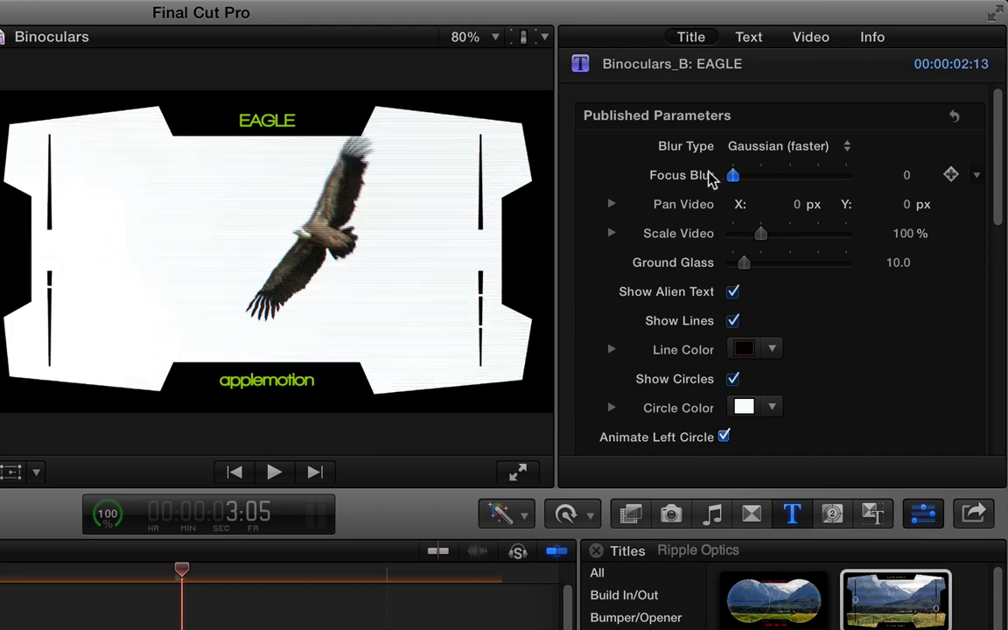
scroll(997, 204, down, 2)
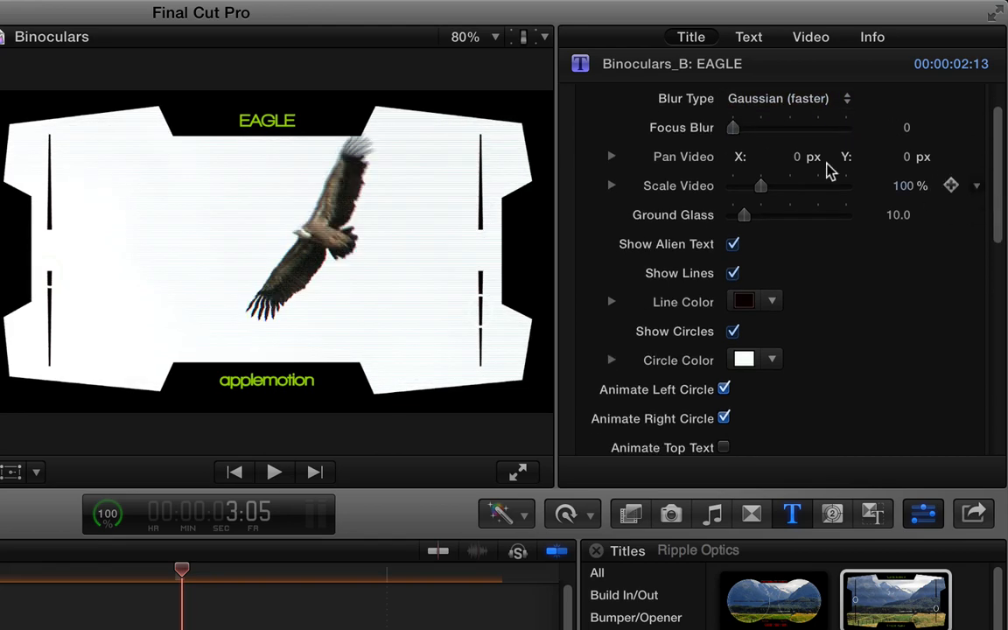
drag(770, 186, 766, 186)
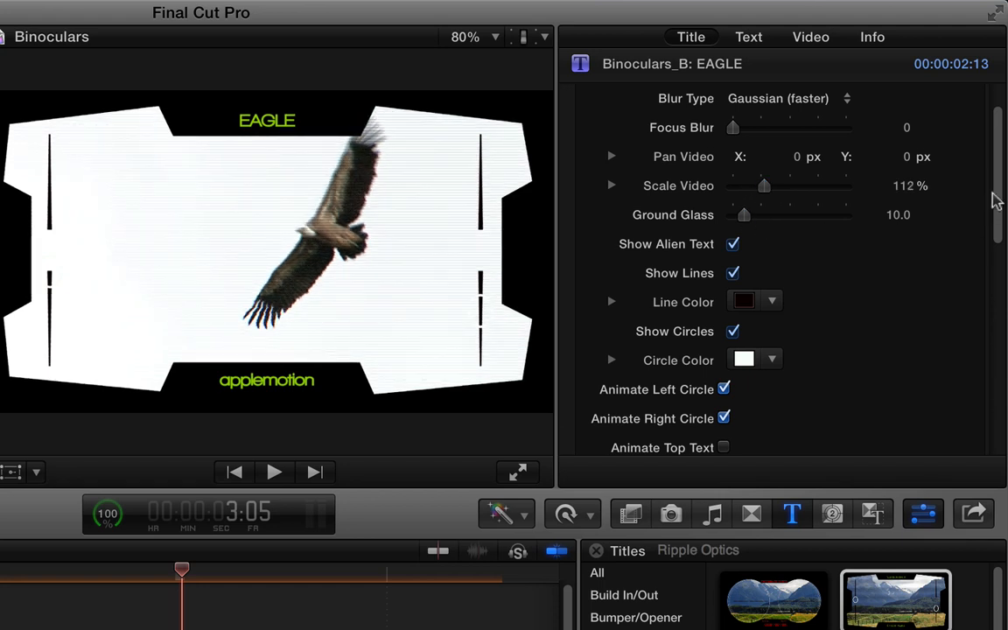
Step: Turn off the TV Effect on the Binoculars_B title
drag(995, 200, 1001, 347)
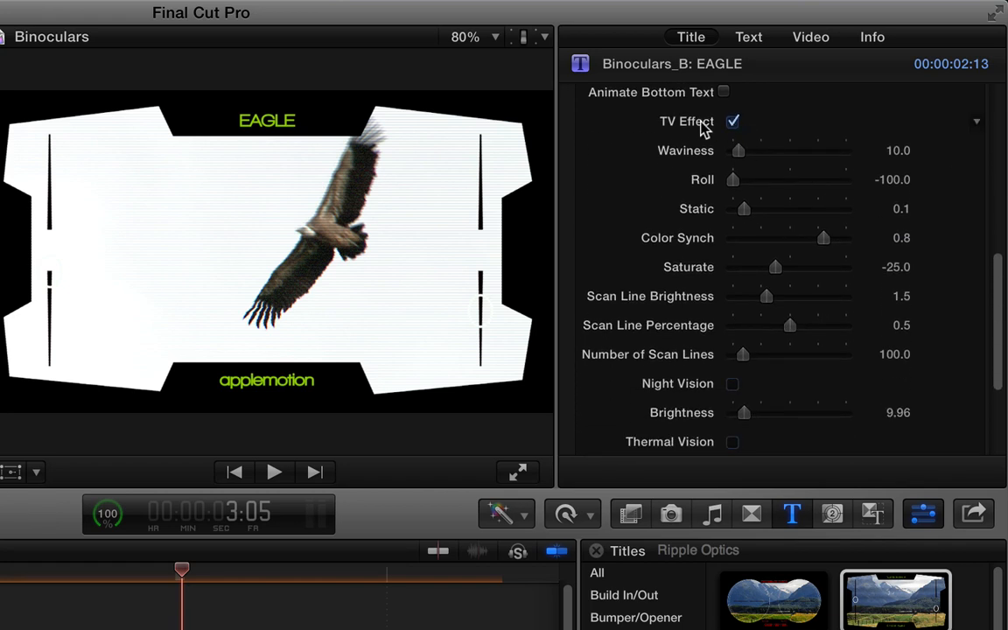
click(733, 123)
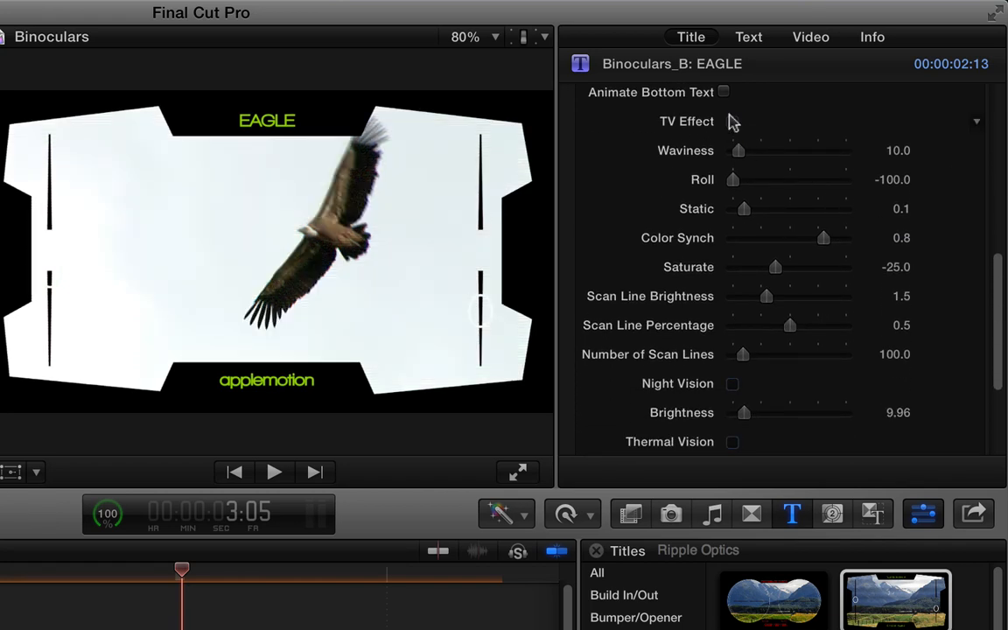
scroll(990, 297, down, 3)
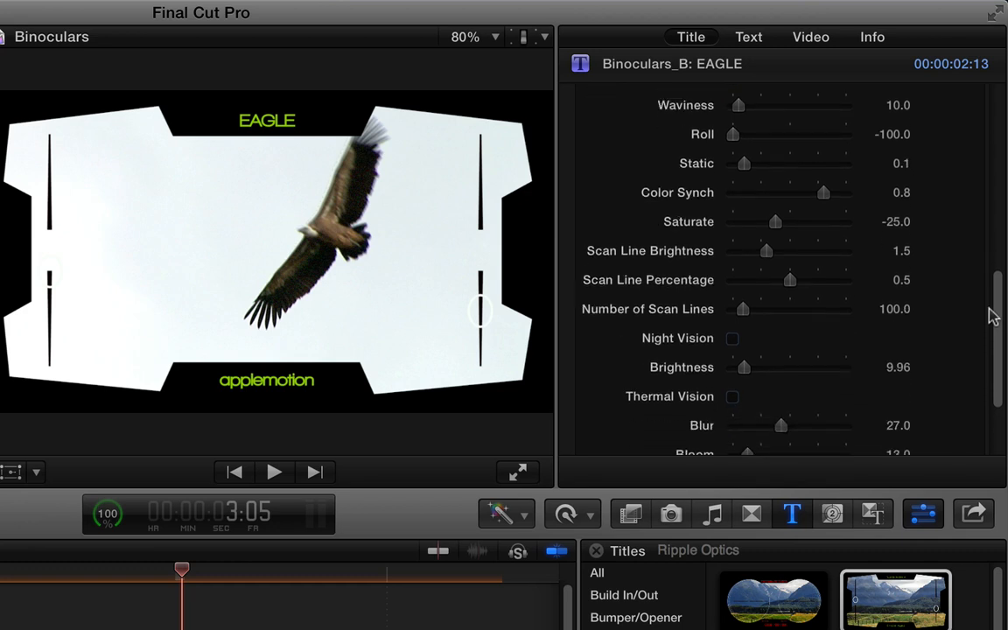
Step: Change the Circle Color of the Binoculars_B title to dark red
drag(989, 312, 980, 178)
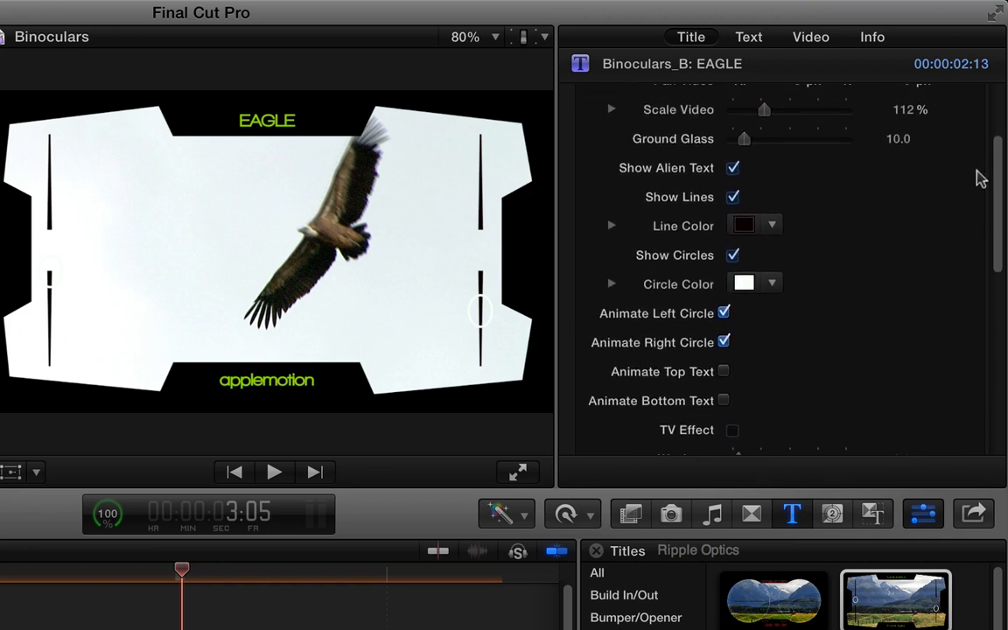
click(768, 283)
drag(822, 302, 877, 307)
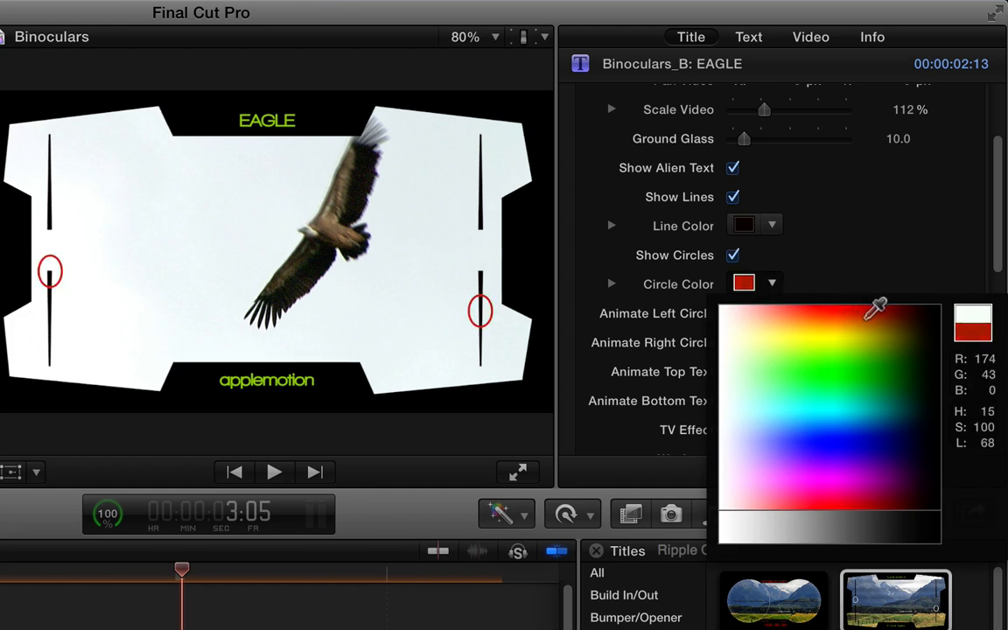
click(866, 319)
Step: Scrub through the title to preview the moving circles, and switch Animate Left Circle and Animate Right Circle off and back on
drag(111, 610, 210, 582)
click(724, 312)
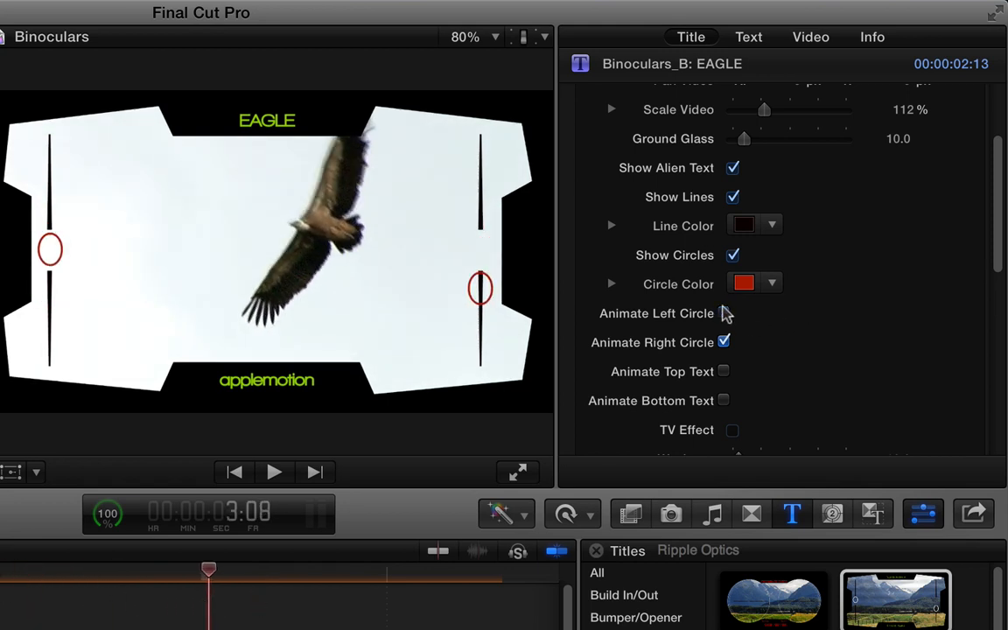
click(724, 343)
click(723, 313)
click(724, 343)
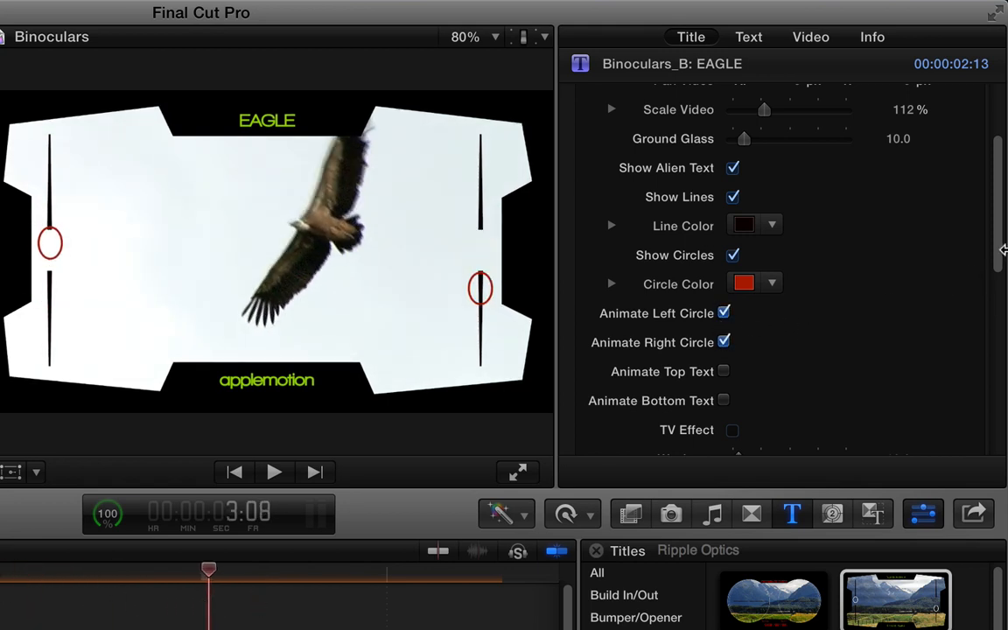
Step: Turn on Night Vision for the Binoculars_B title
scroll(994, 240, down, 1)
drag(991, 248, 996, 411)
click(733, 227)
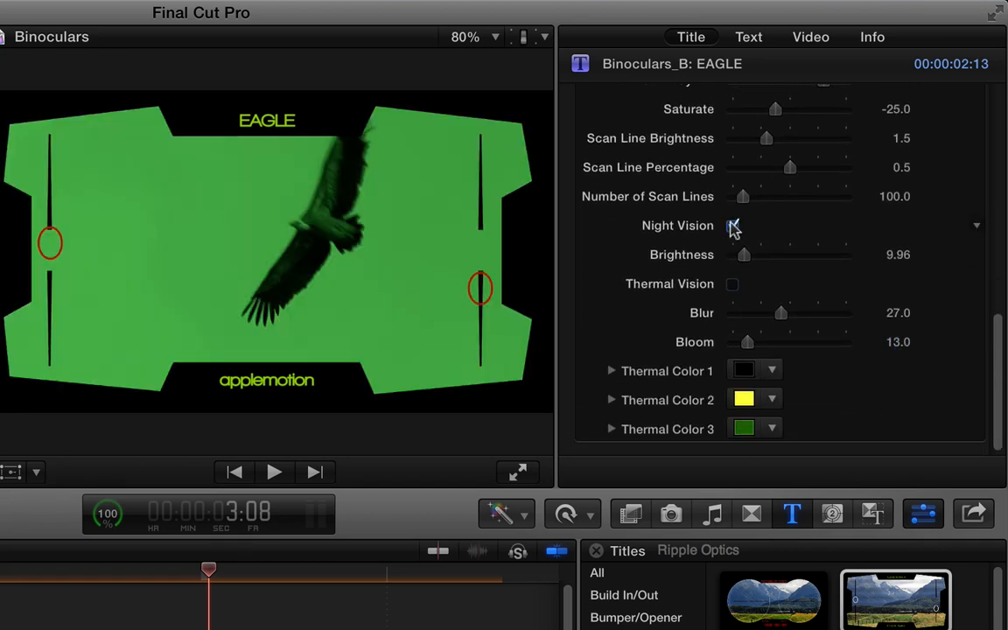
Step: Turn off Night Vision on the Binoculars_B title, and switch Thermal Vision on and back off
click(734, 226)
click(732, 284)
click(733, 284)
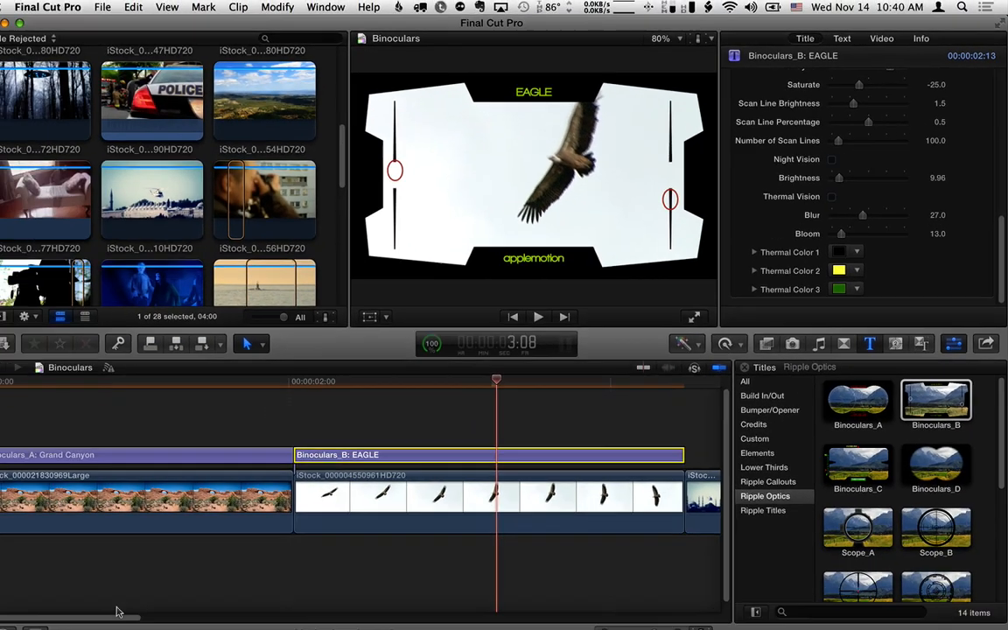
Step: Add the Binoculars_C title above the mosque and helicopter clip in the timeline and select the title
drag(132, 604, 254, 605)
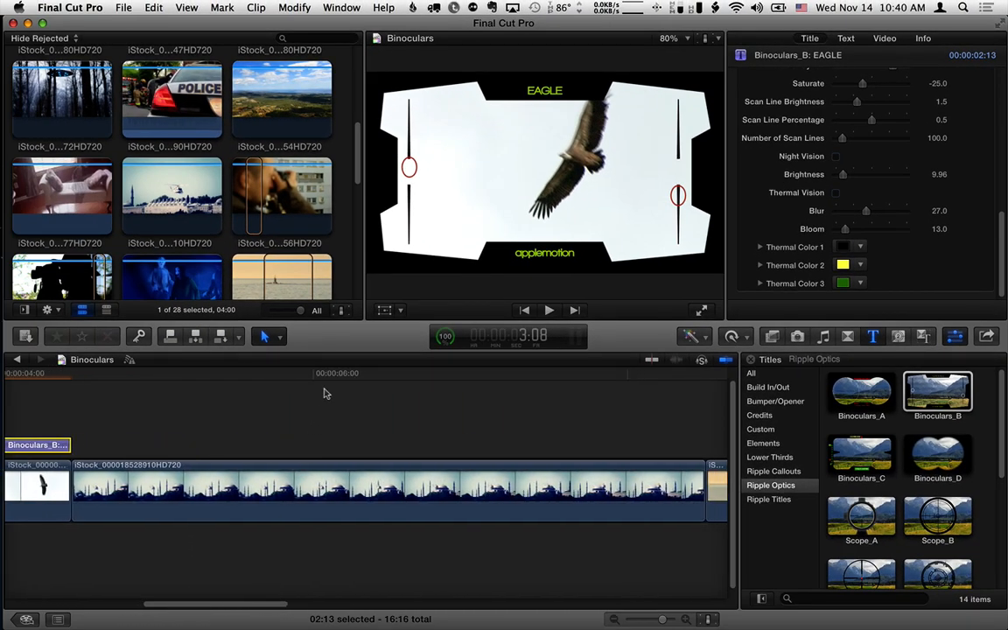
click(322, 490)
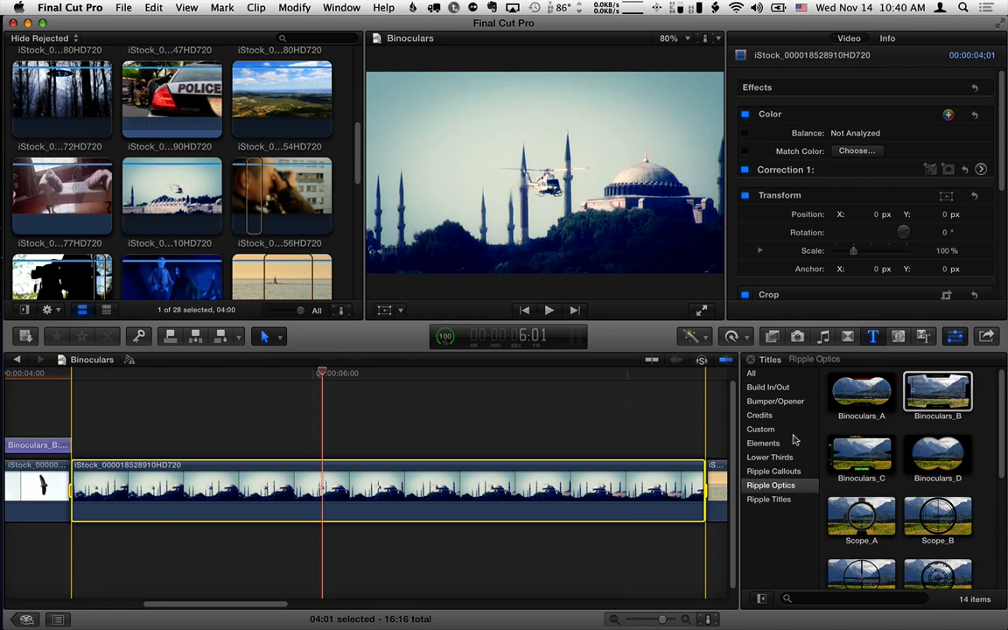
click(858, 452)
key(q)
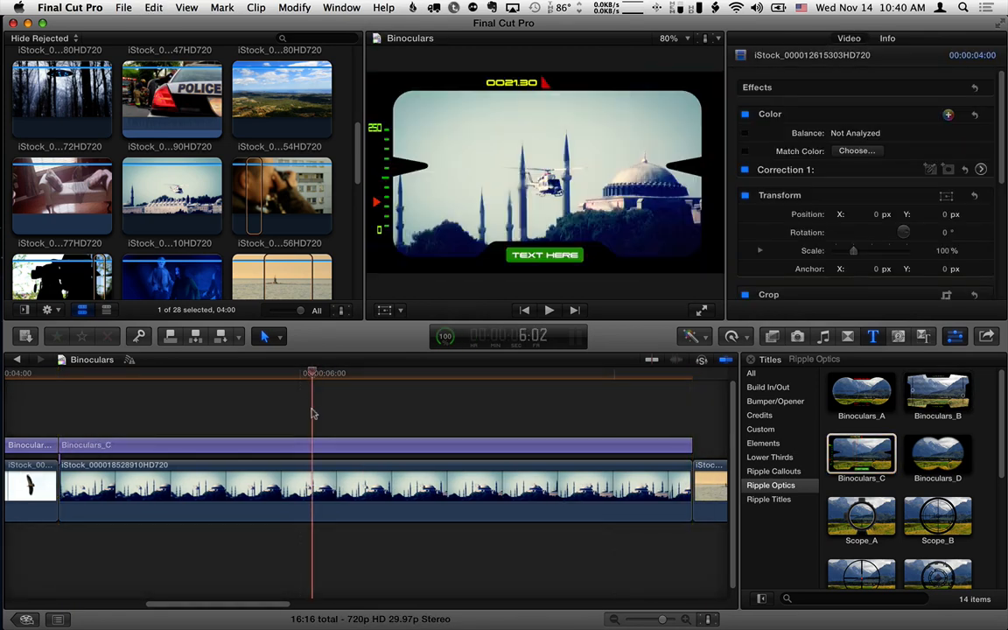
click(307, 444)
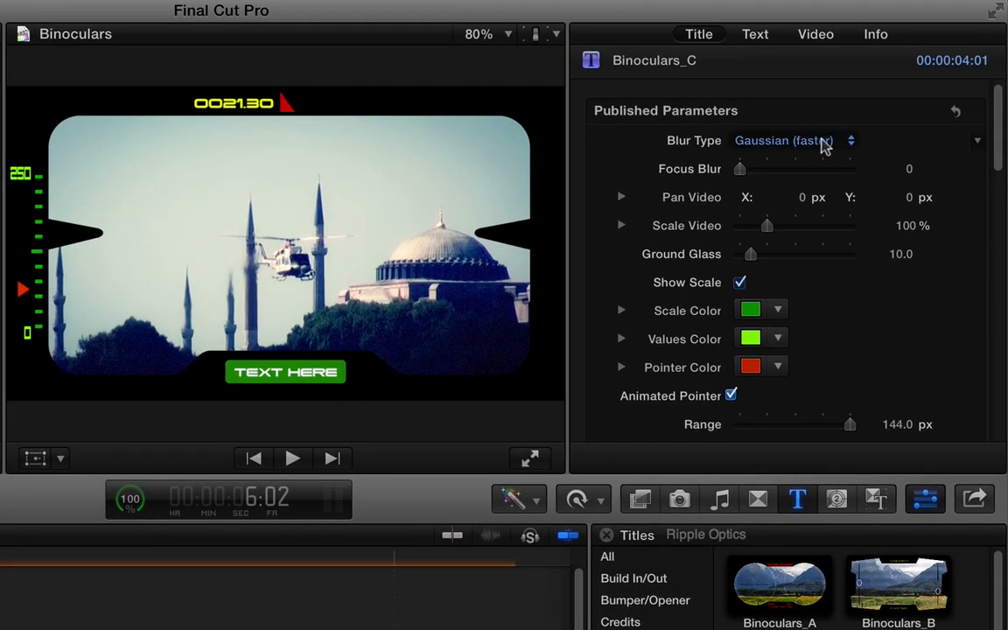
Step: Set the Focus Blur of the Binoculars_C title to 0 and Scale Video to 147%
drag(743, 169, 722, 171)
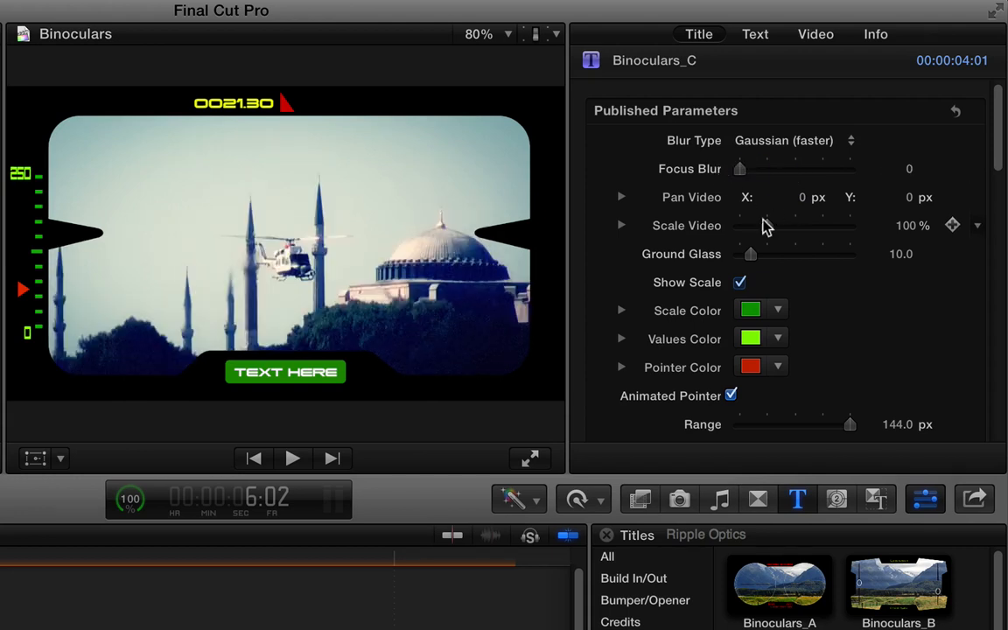
drag(760, 229, 781, 227)
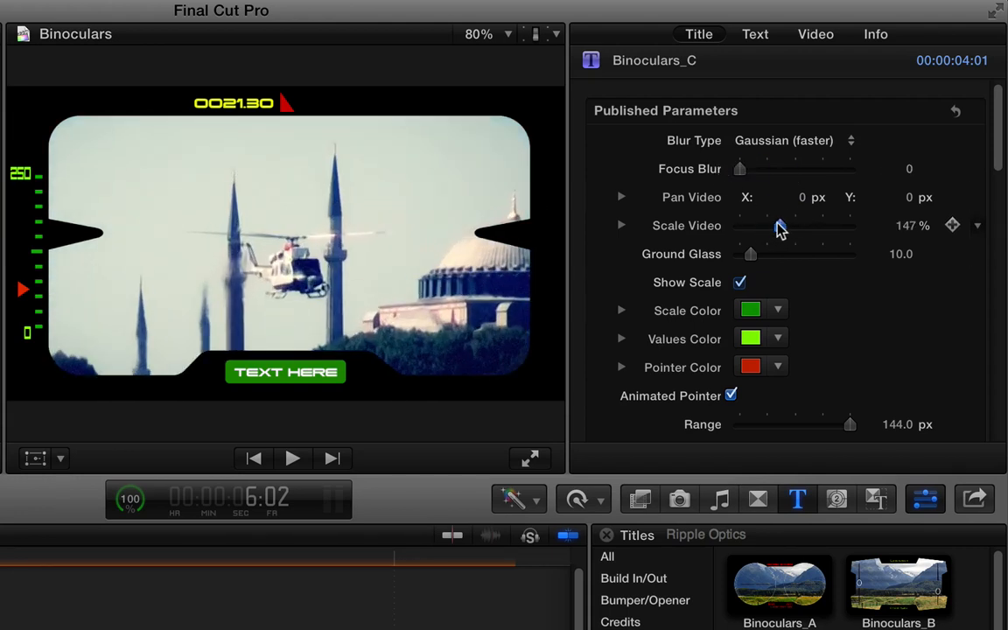
Step: Change the Binoculars_C title's Scale Color to white, Values Color to red and Pointer Color to bright green
drag(998, 162, 997, 196)
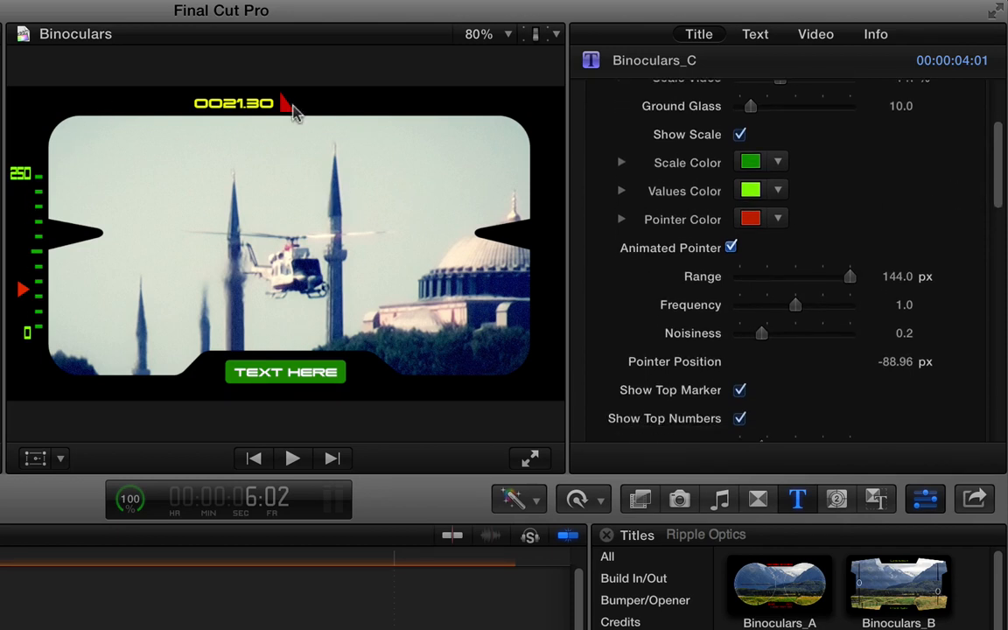
drag(780, 164, 733, 194)
click(775, 190)
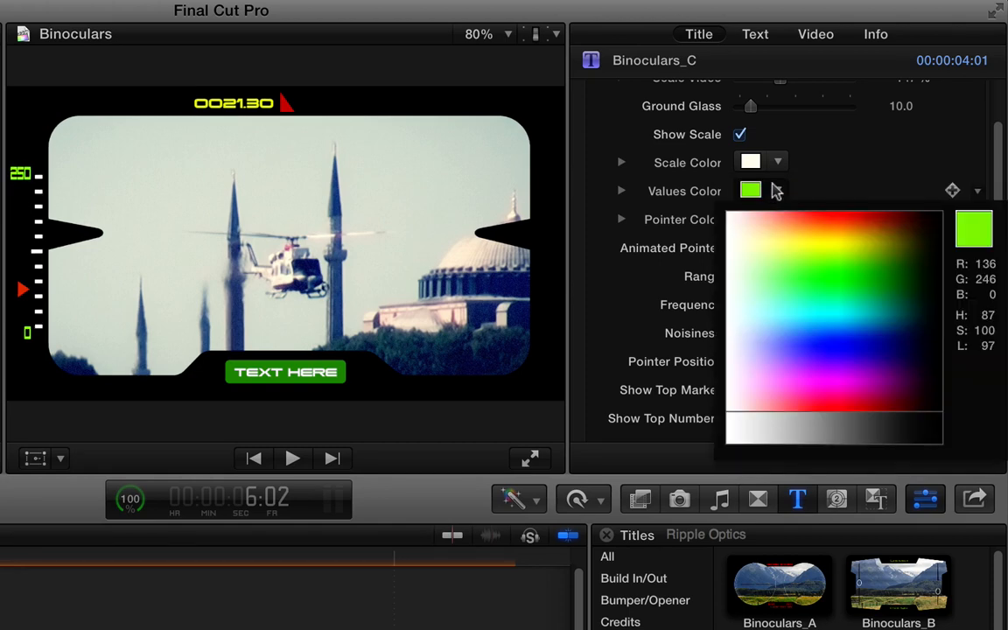
click(833, 211)
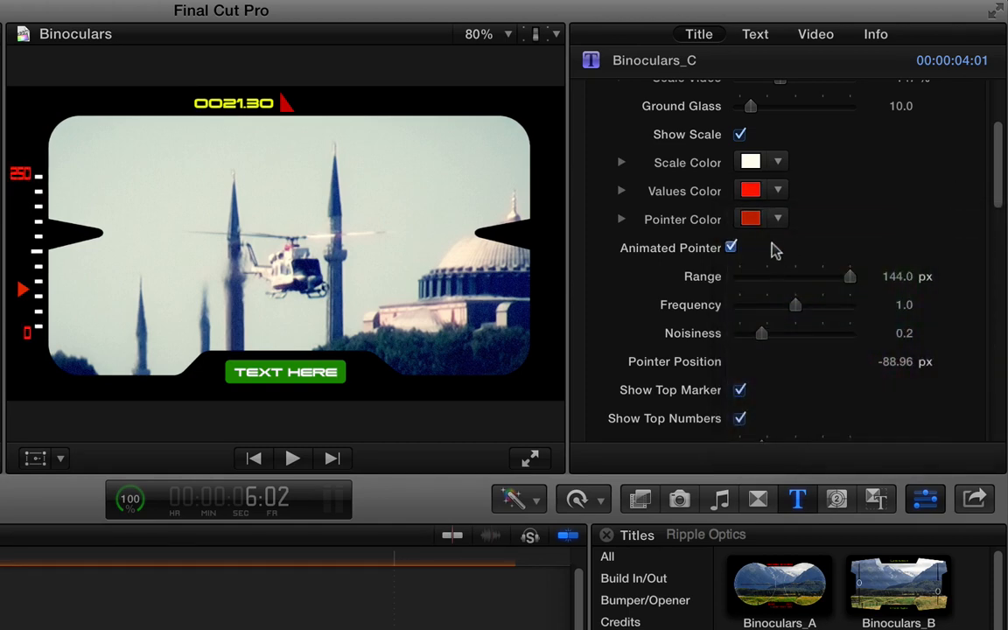
click(778, 219)
drag(823, 251, 846, 281)
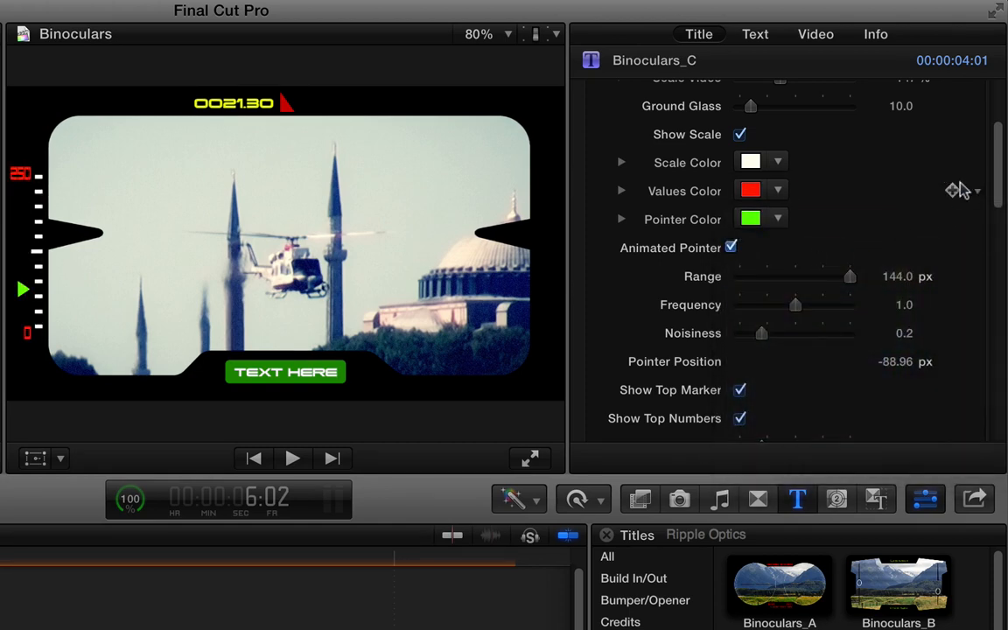
Step: Set the animated pointer's Range to 23 px, Frequency to 1.42 and Noisiness to 0.56, previewing its motion in playback
scroll(989, 175, down, 3)
scroll(980, 197, down, 3)
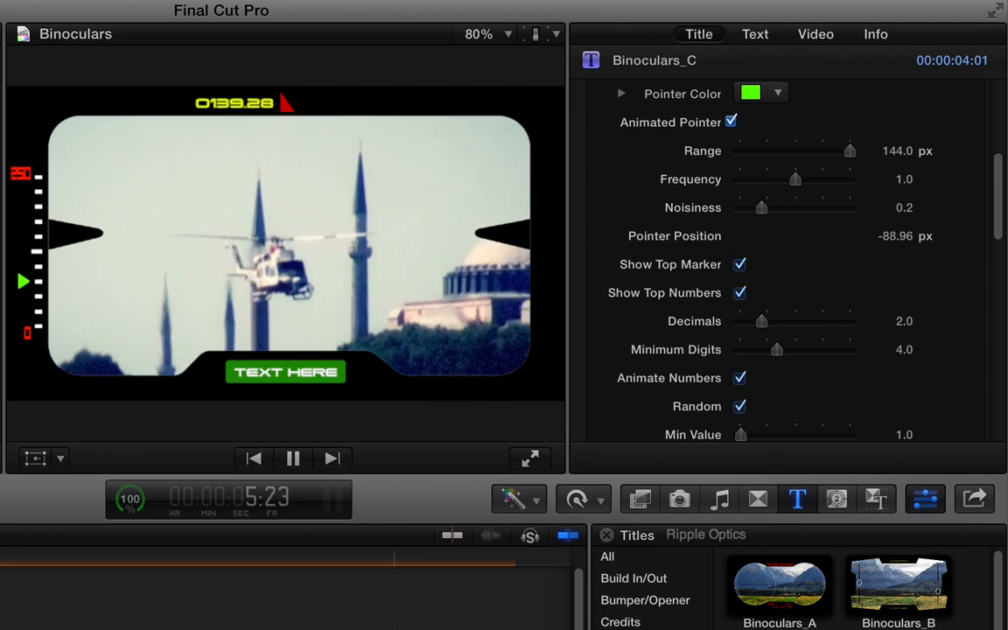
key(space)
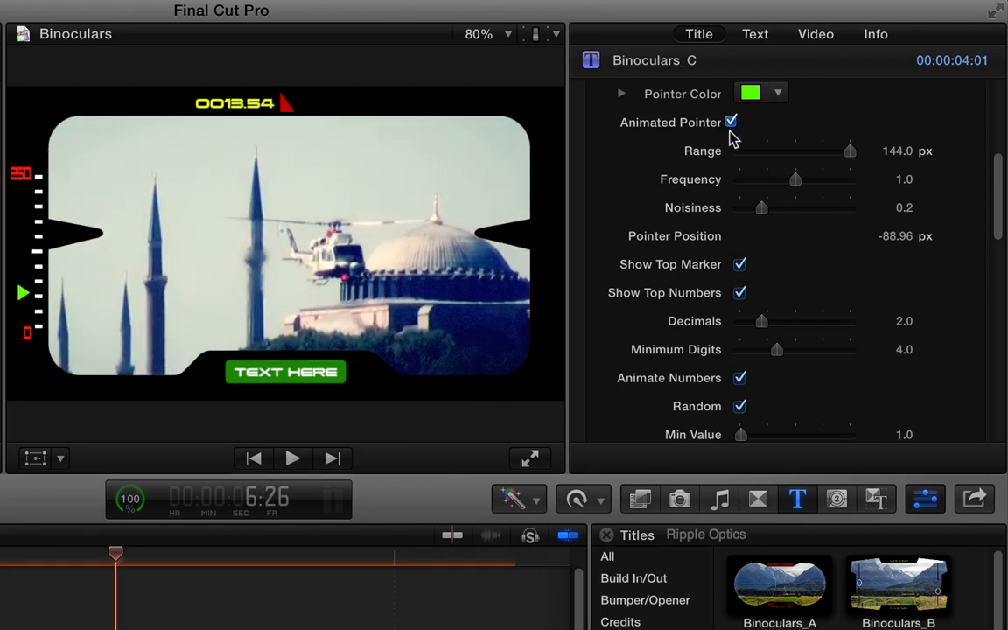
click(886, 155)
drag(761, 210, 802, 210)
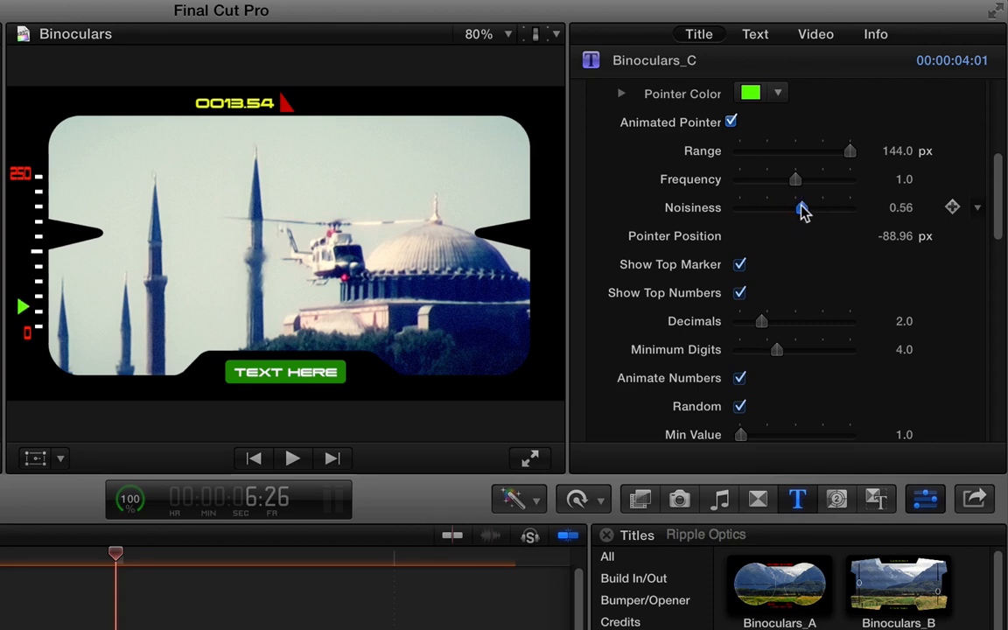
drag(847, 153, 818, 179)
key(space)
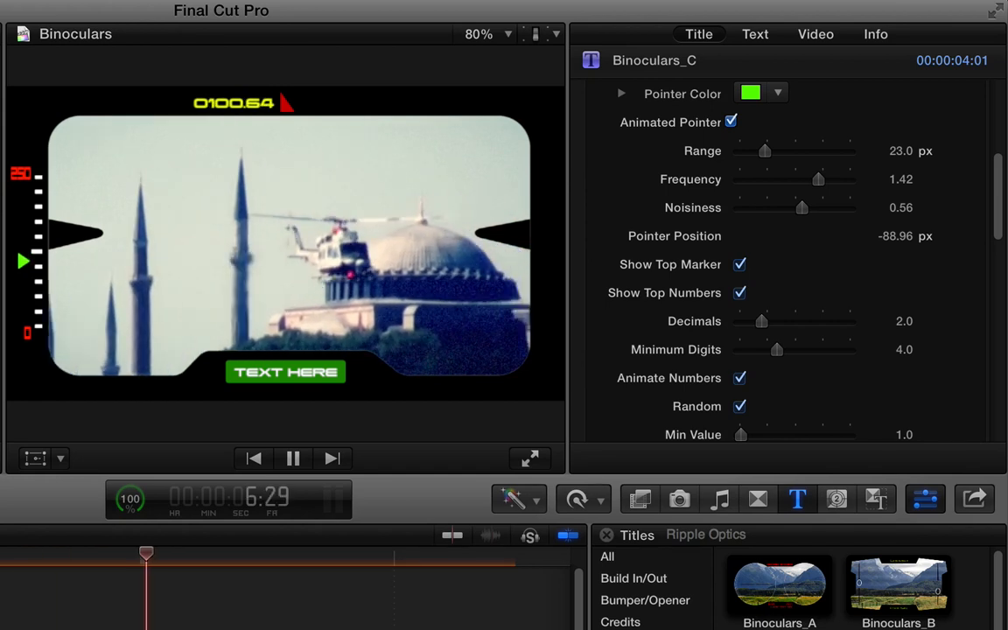
key(space)
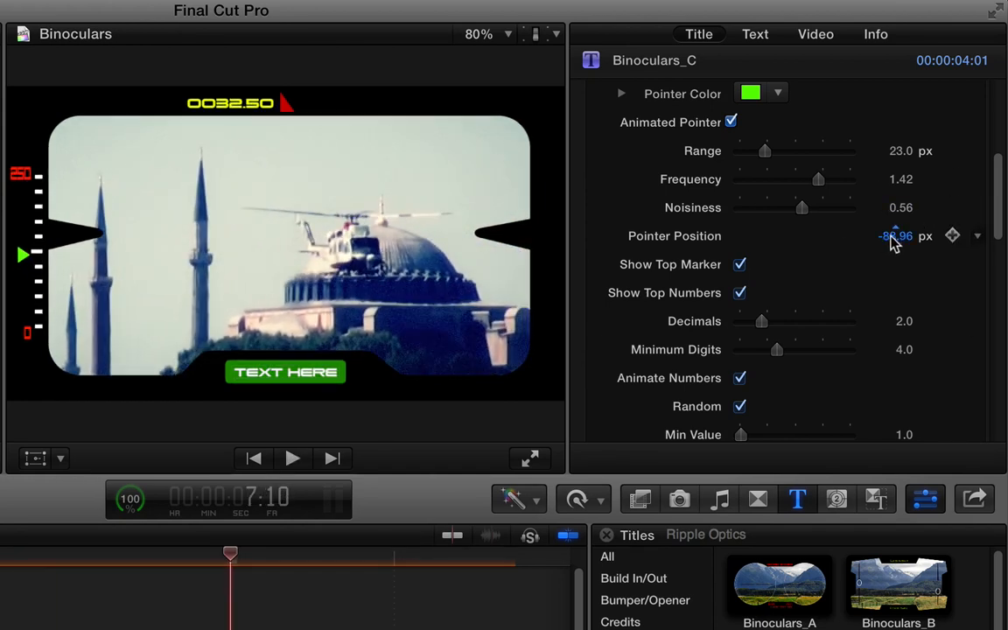
Step: Set the Pointer Position to 82.04 px and play the title to preview the pointer
drag(890, 238, 928, 236)
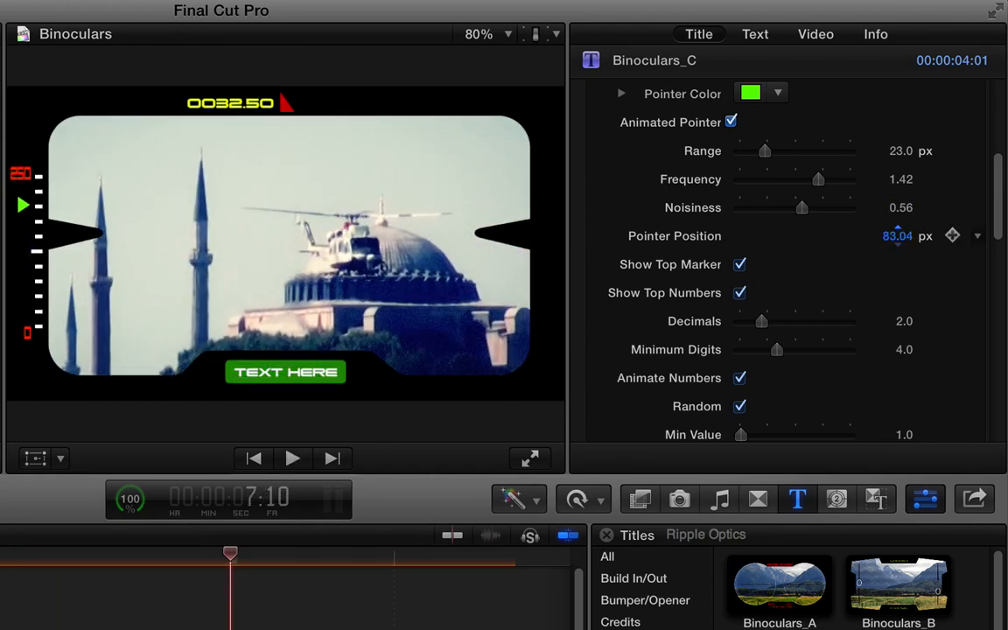
key(space)
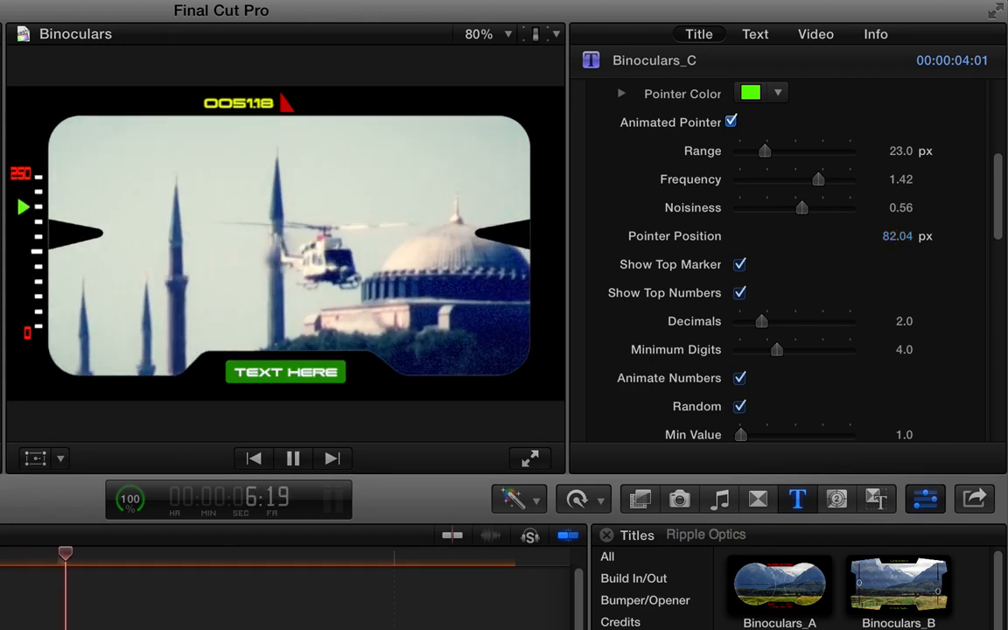
key(space)
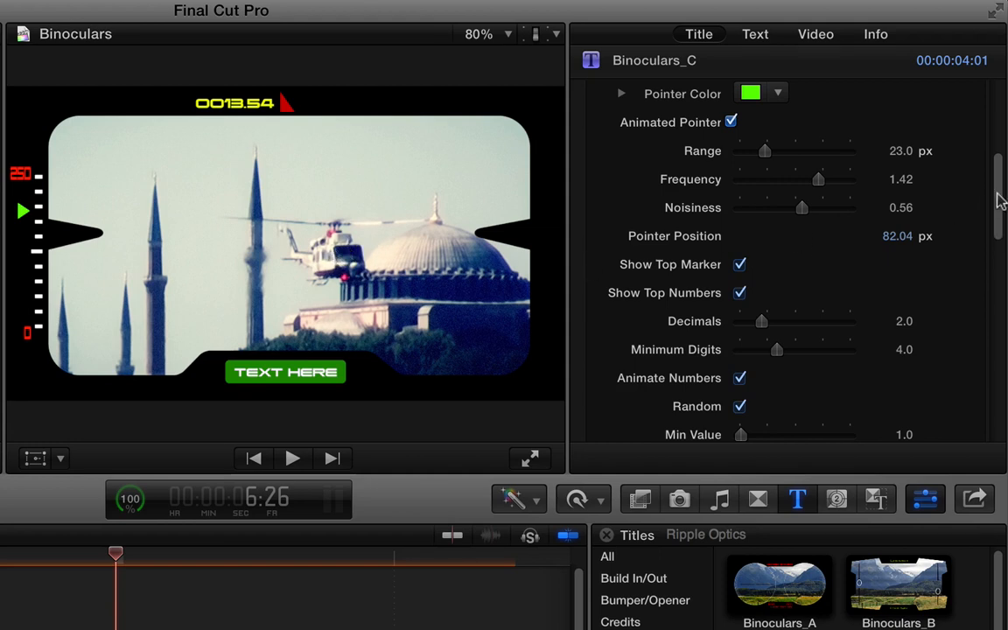
Step: Switch Show Top Marker and Show Top Numbers off and back on
drag(1000, 200, 1003, 234)
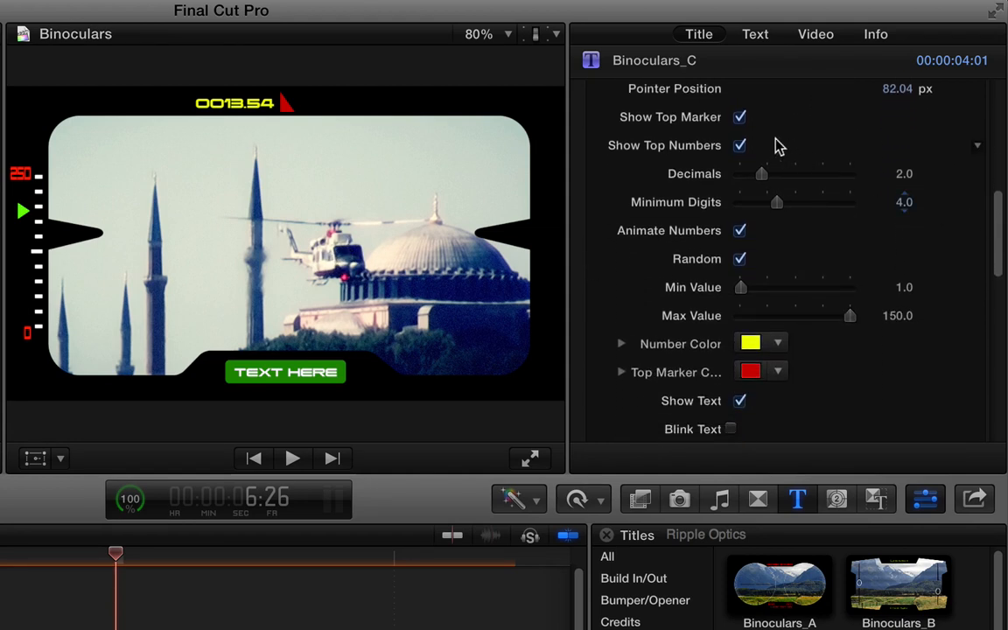
click(739, 117)
click(740, 117)
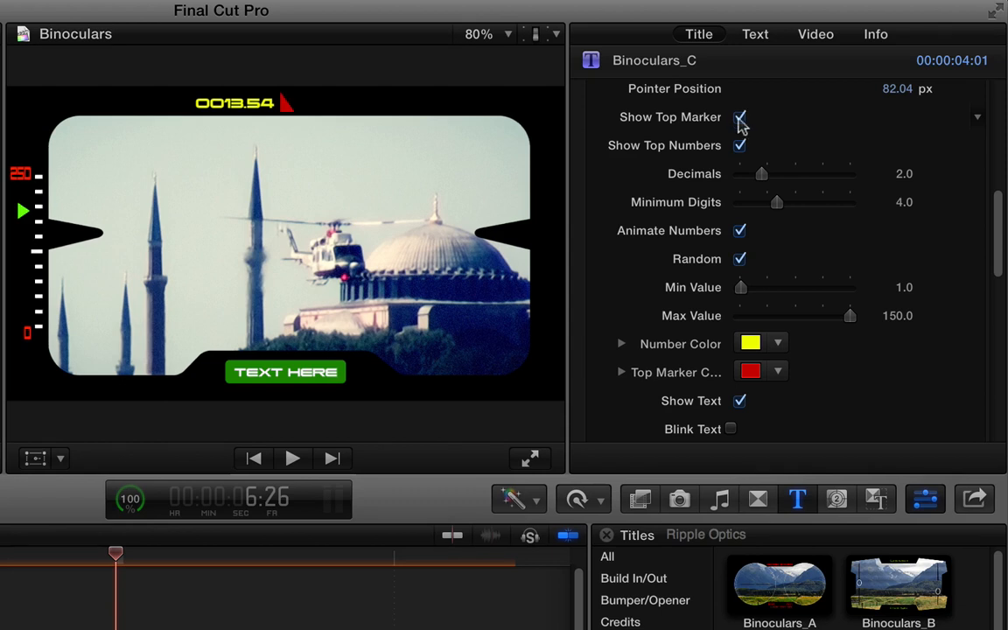
click(741, 145)
click(740, 145)
Step: Set the top numbers' Decimals to 0, Minimum Digits to 5, Min Value to 35 and Max Value to 71
drag(764, 178, 787, 204)
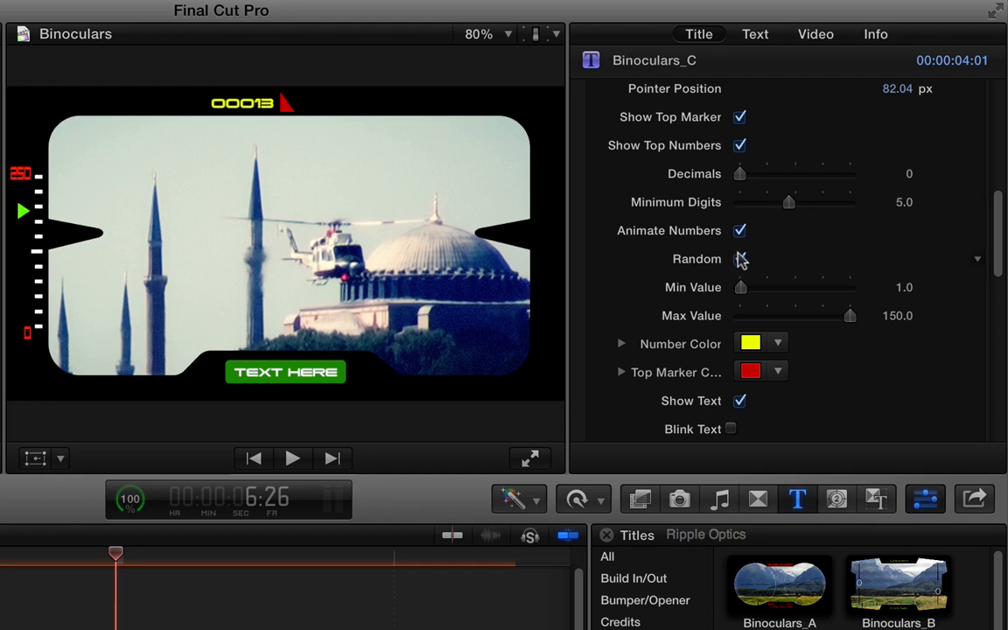
drag(997, 243, 997, 281)
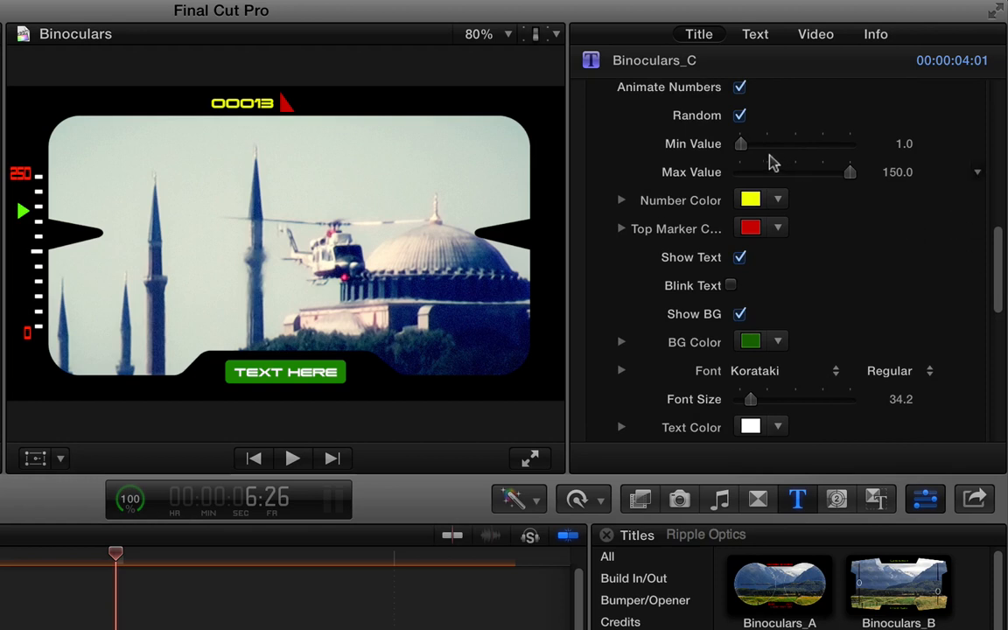
drag(741, 144, 778, 143)
drag(849, 171, 819, 171)
Step: Change the Number Color of the Binoculars_C title to green
click(778, 200)
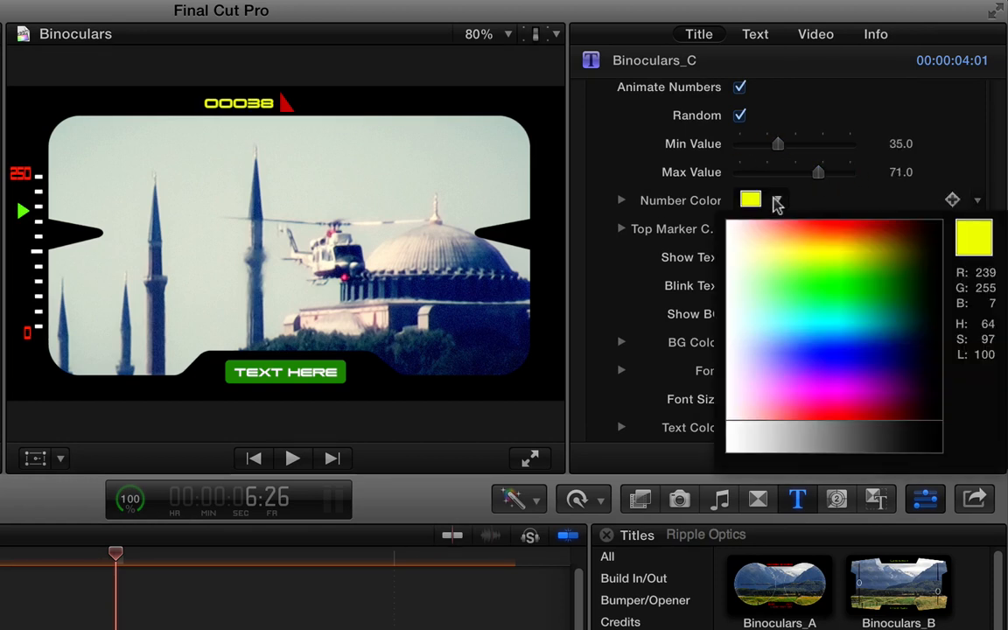
click(858, 257)
drag(866, 249, 864, 311)
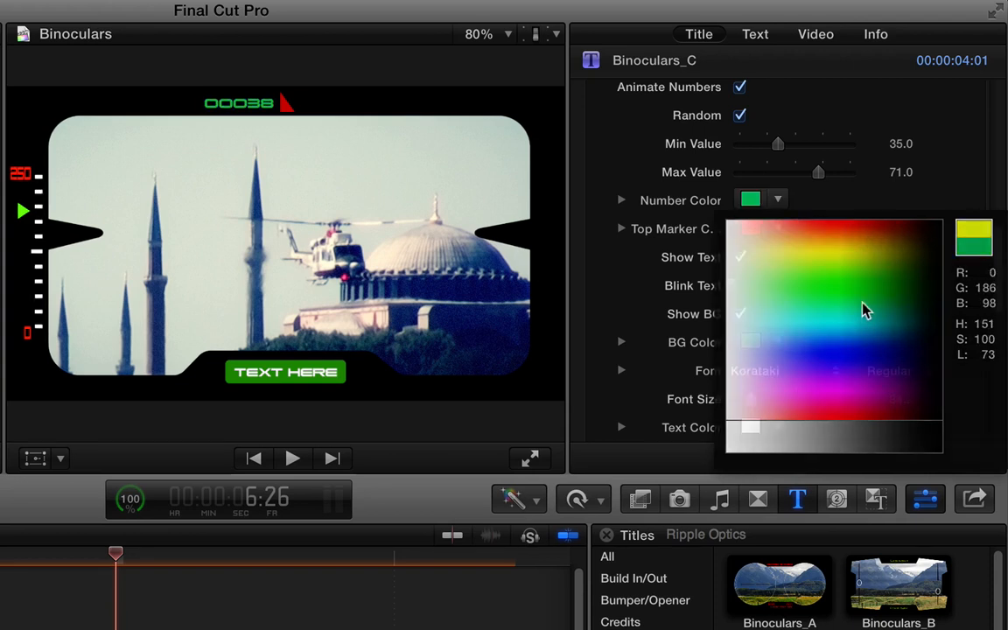
Step: Switch Show Text off and back on, then turn on Blink Text and play the title to preview the blinking
scroll(1000, 264, down, 5)
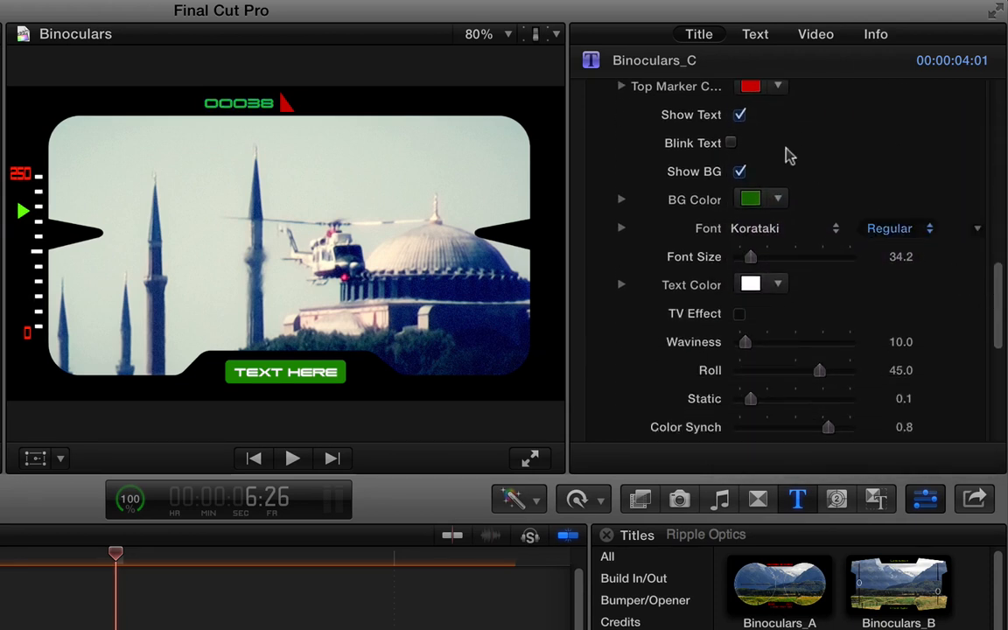
click(740, 117)
click(741, 116)
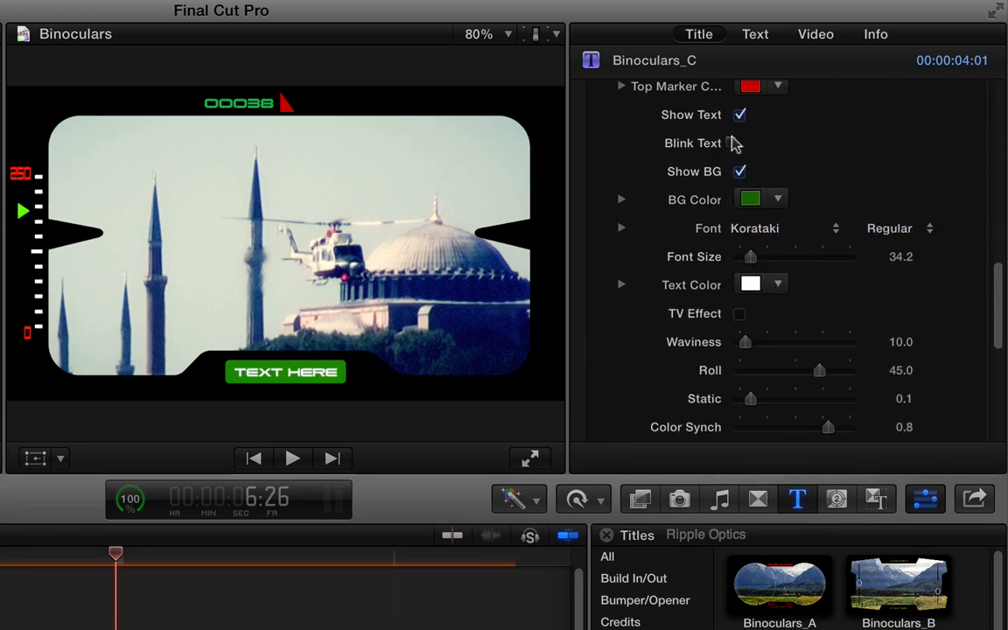
click(733, 144)
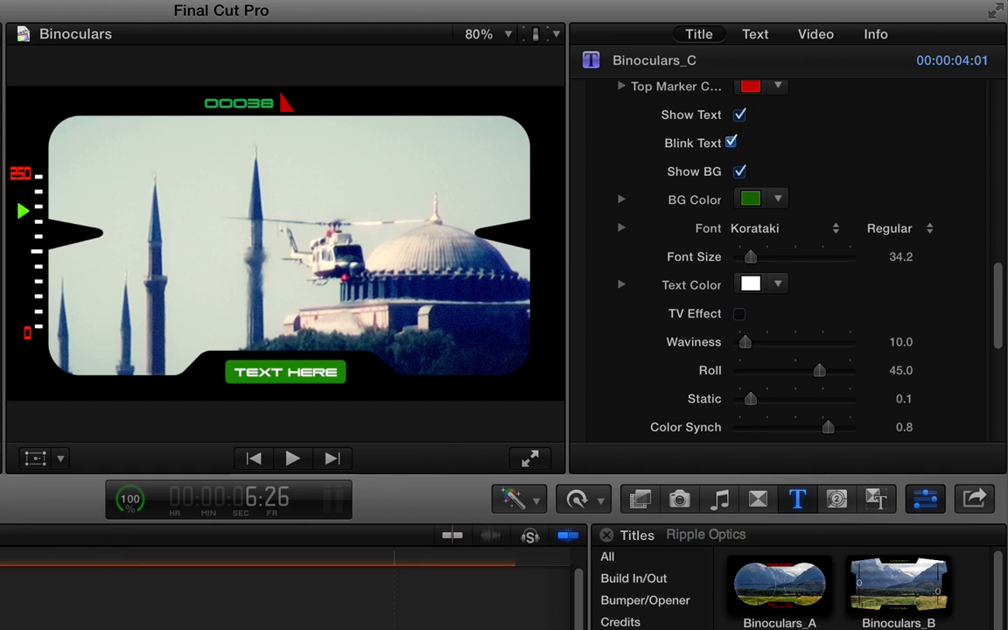
key(space)
key(space)
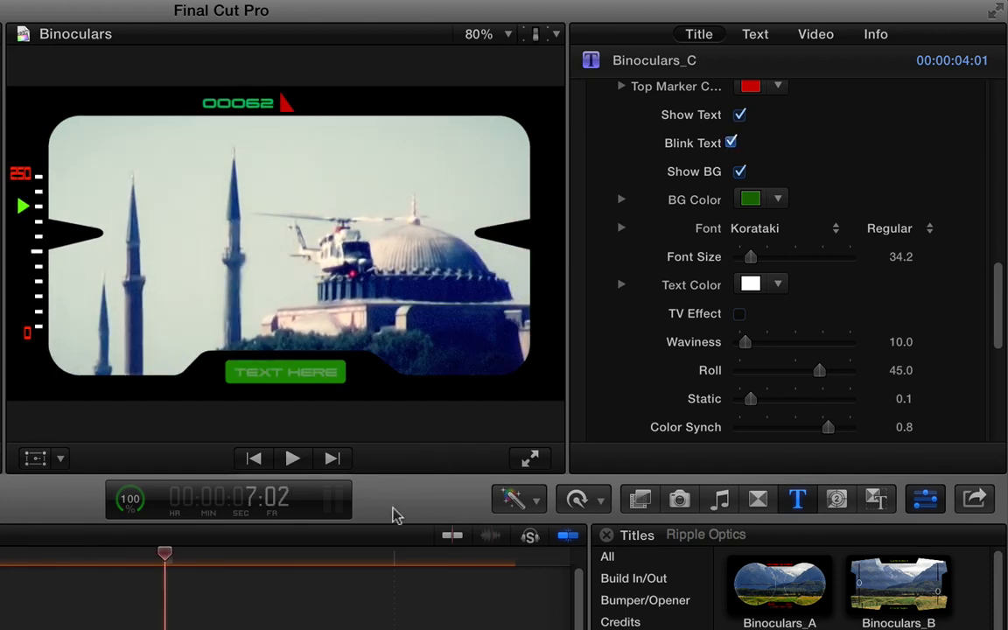
Step: Change the BG Color behind the title text to red and turn off Blink Text
click(740, 171)
click(778, 199)
drag(865, 220, 868, 219)
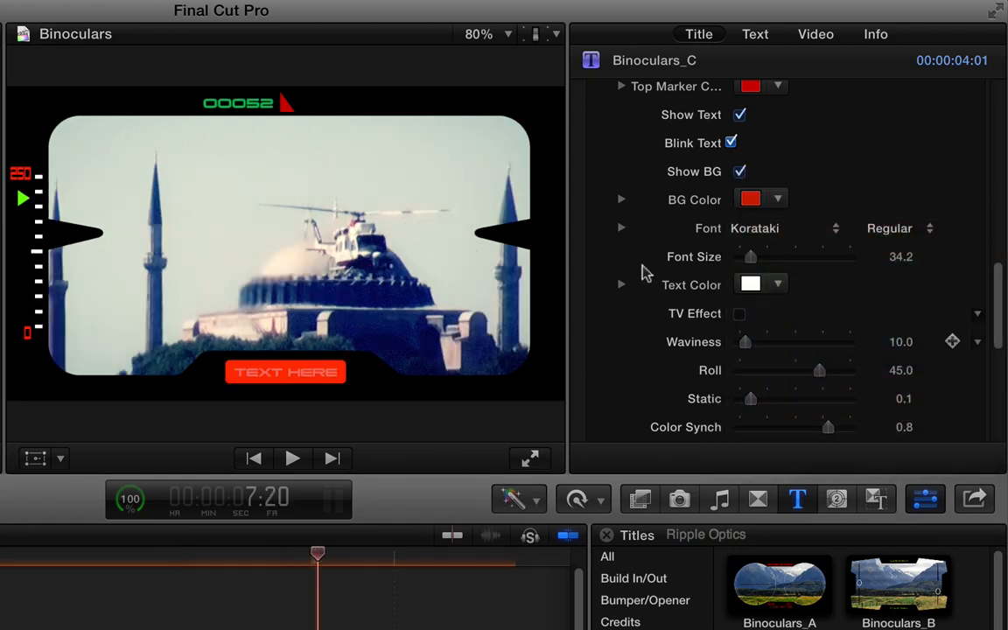
click(730, 142)
Step: Replace the placeholder text of the Binoculars_C title with THERMAL
scroll(810, 230, down, 1)
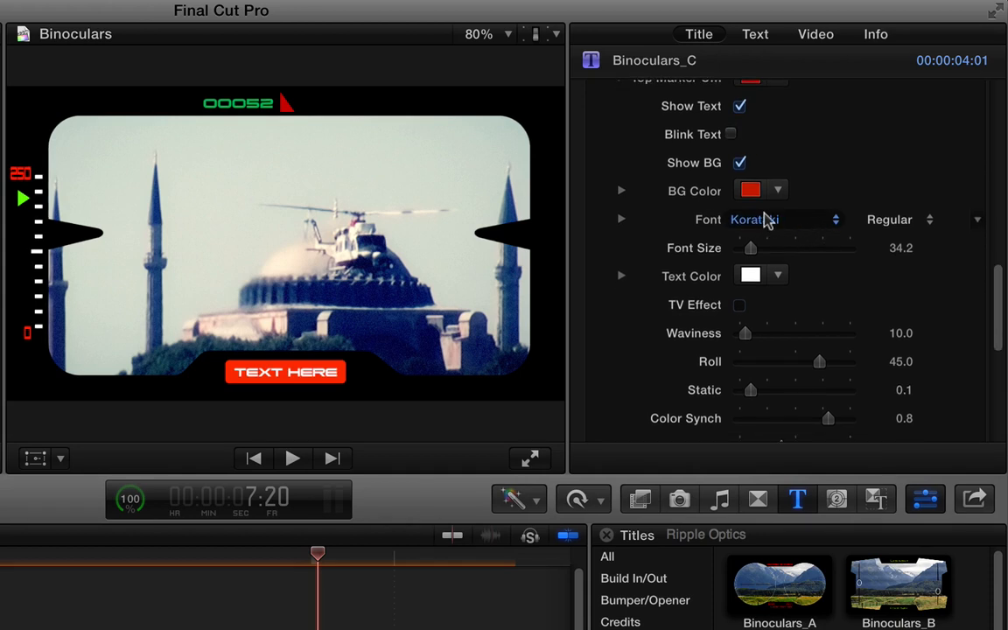
drag(1000, 296, 996, 322)
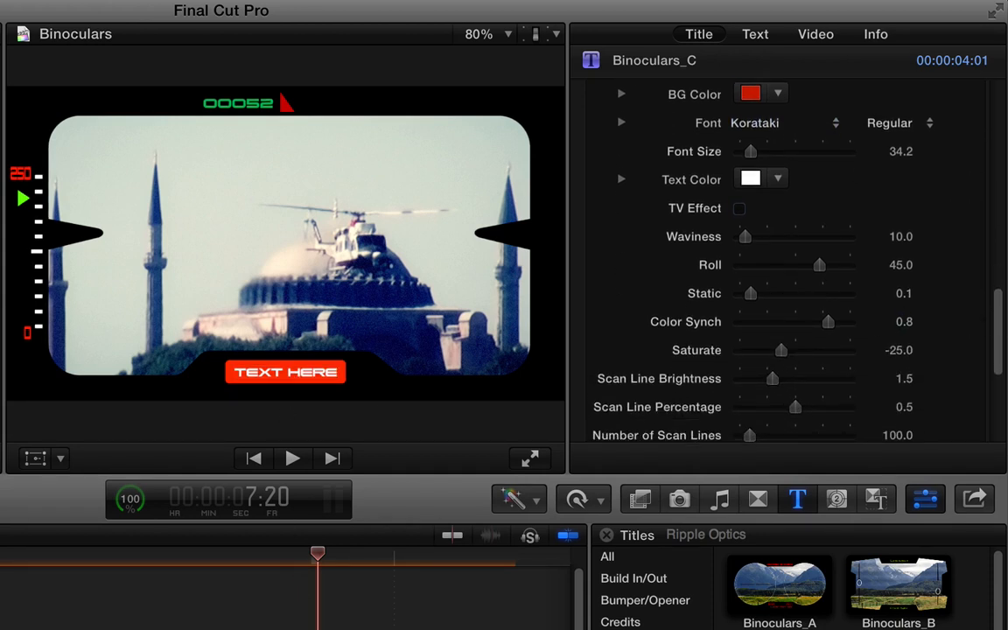
double_click(285, 372)
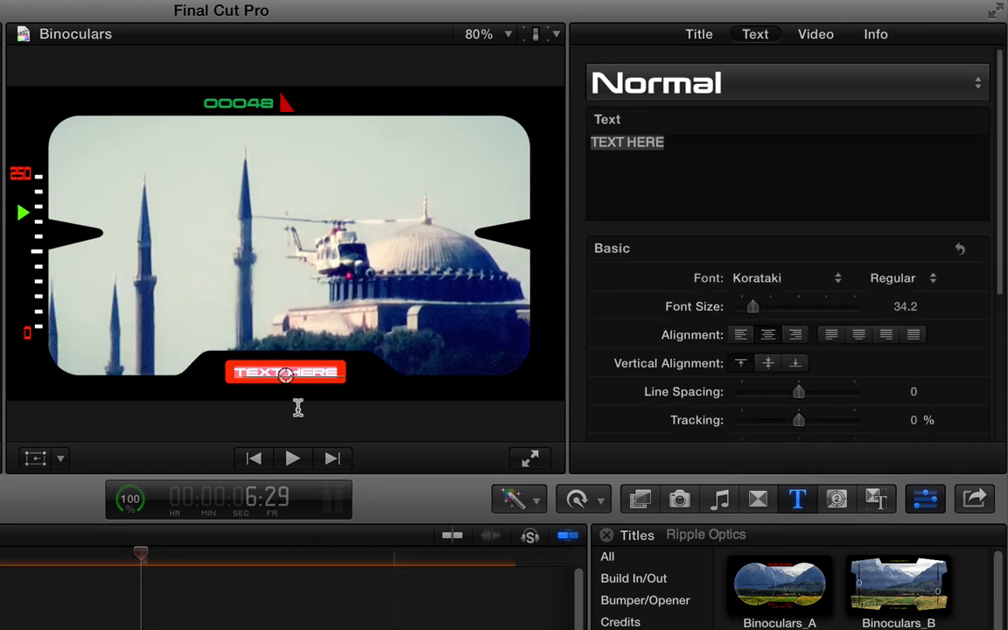
text(THERAL)
key(BackSpace)
key(BackSpace)
text(M)
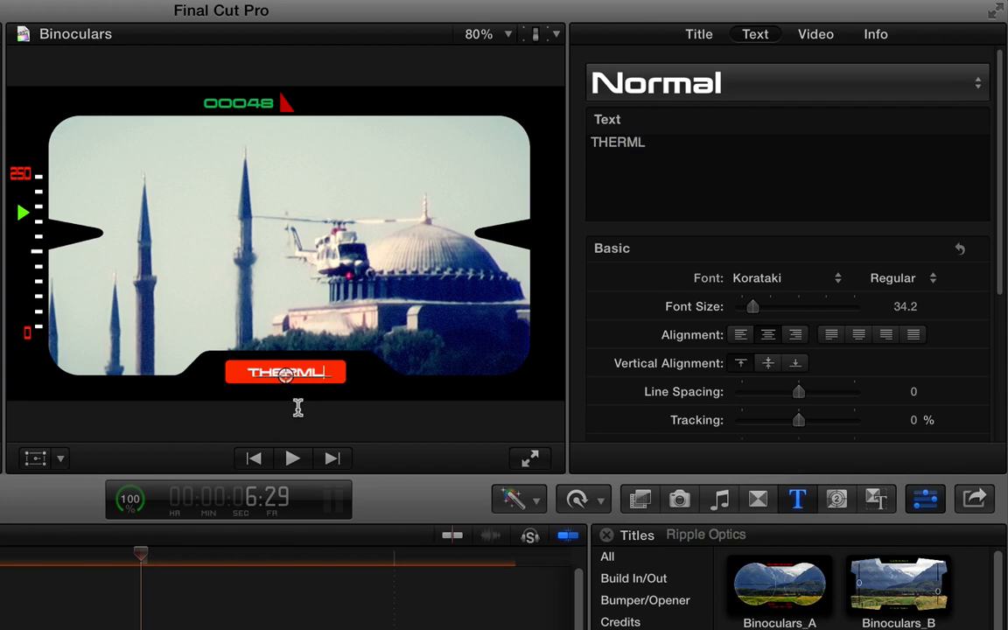
text(AL)
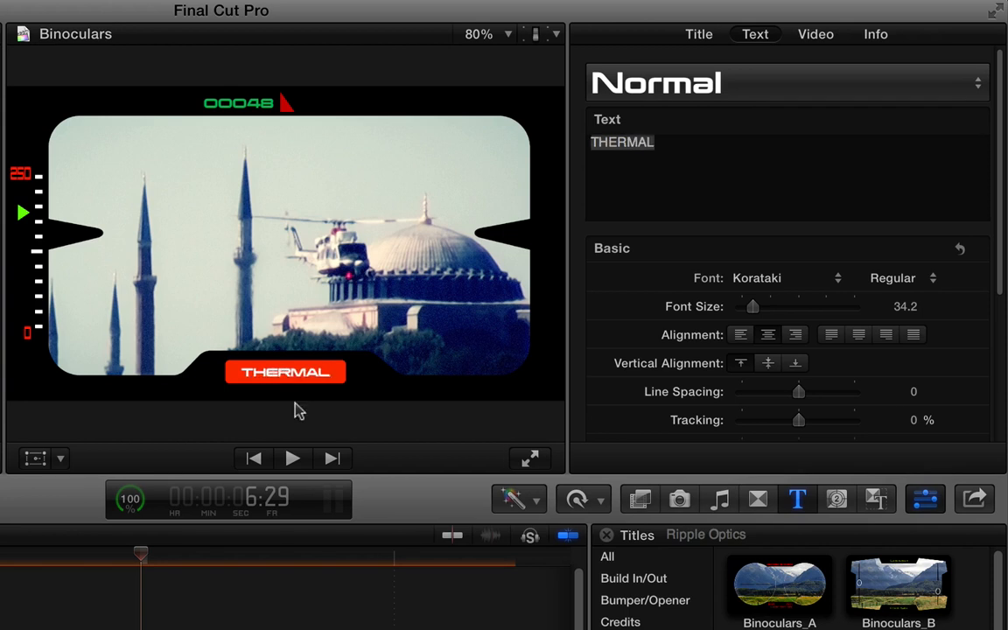
Step: Preview Night Vision and Thermal Vision one at a time on the Binoculars_C title, switching each off again
click(701, 34)
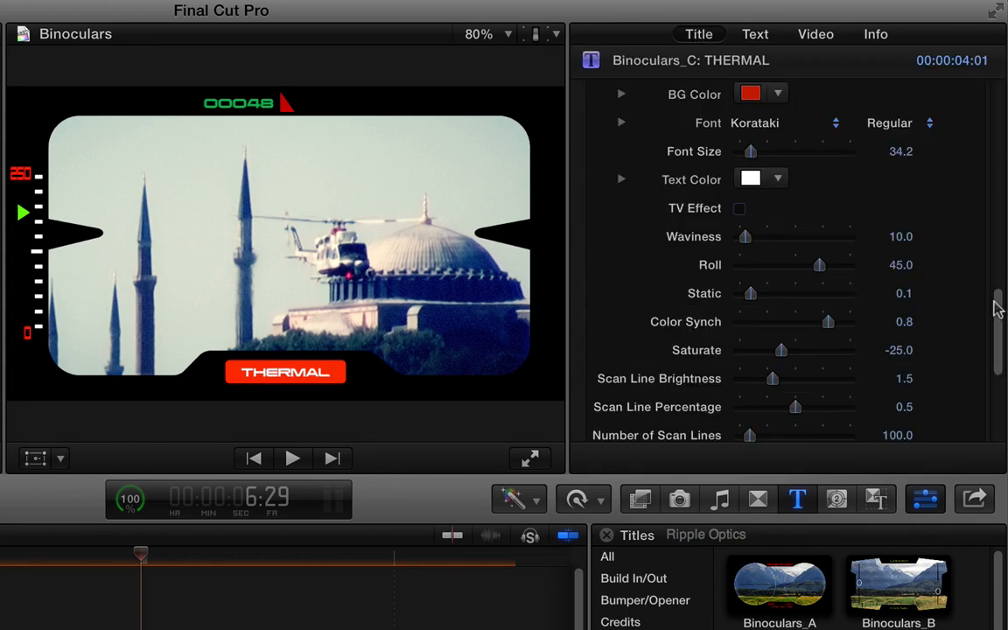
drag(997, 308, 999, 339)
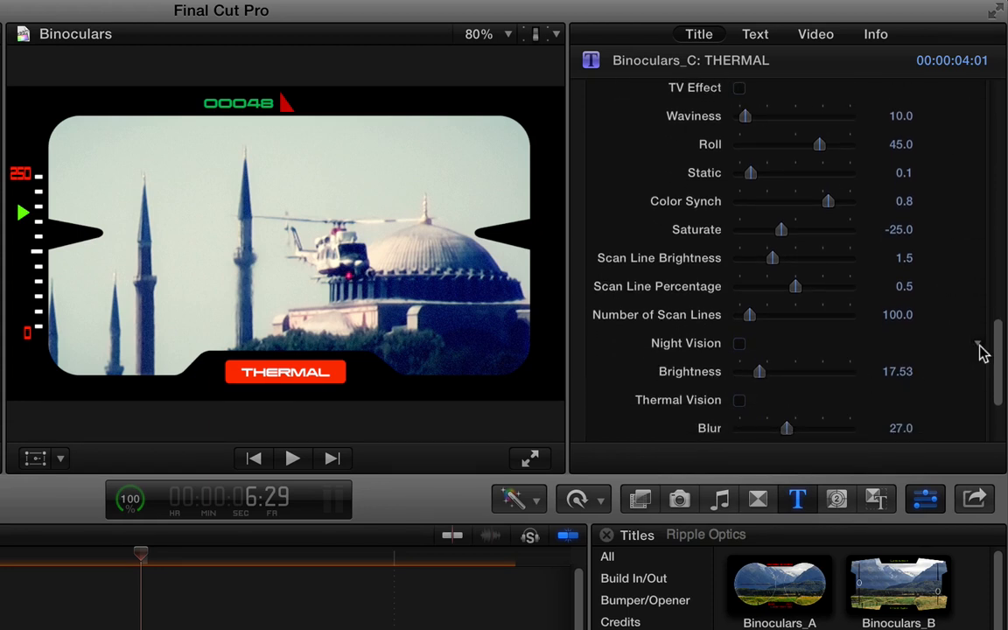
scroll(980, 350, down, 5)
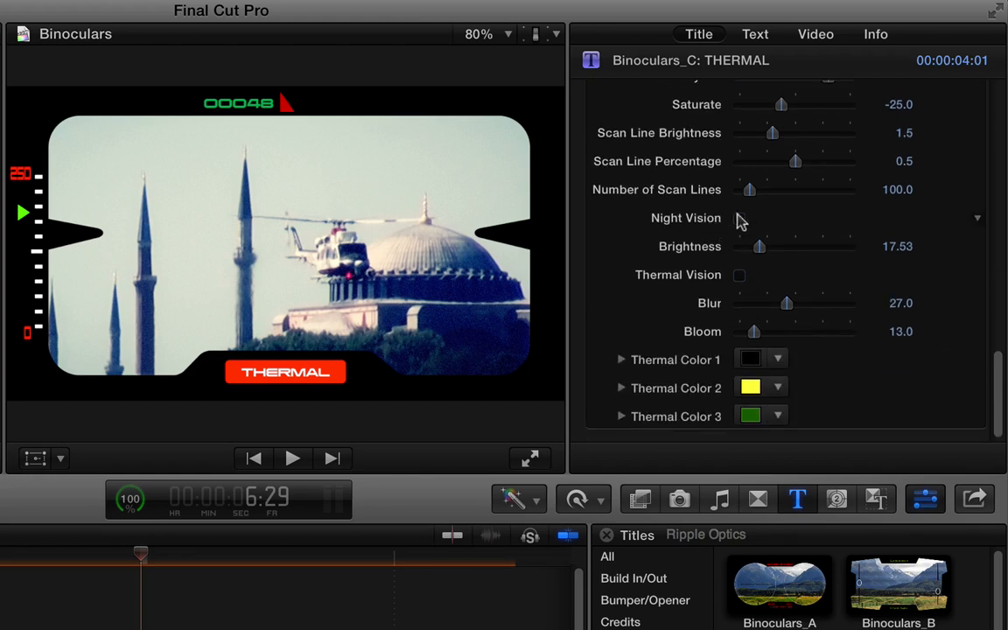
click(740, 219)
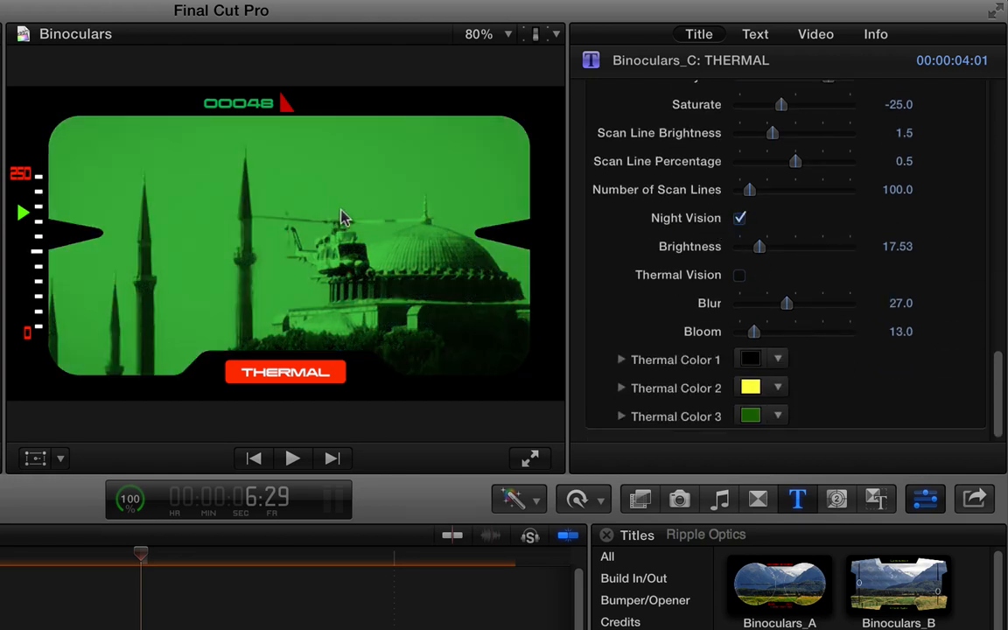
click(739, 219)
click(740, 276)
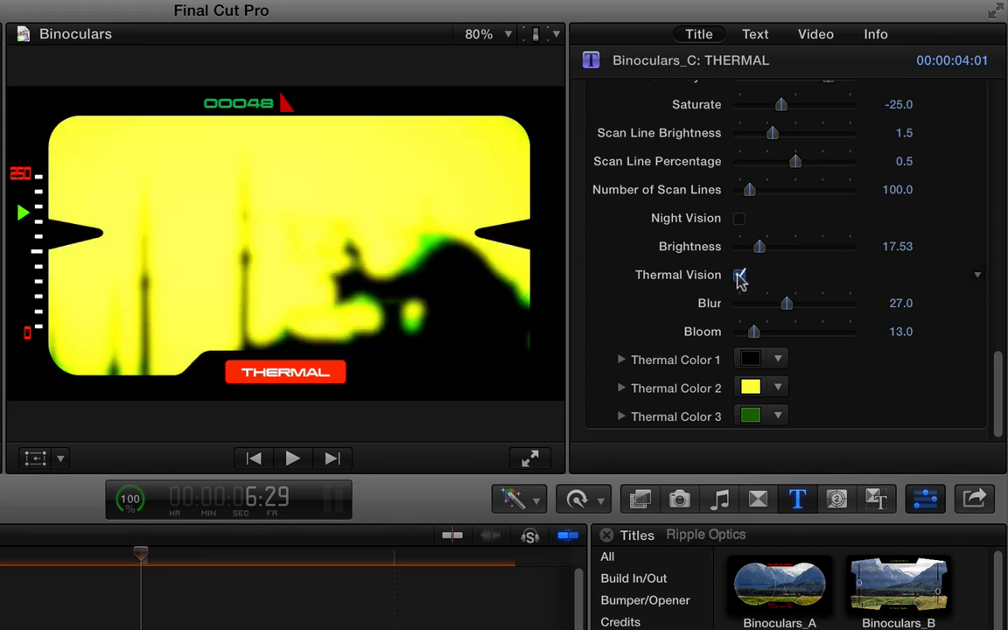
click(739, 276)
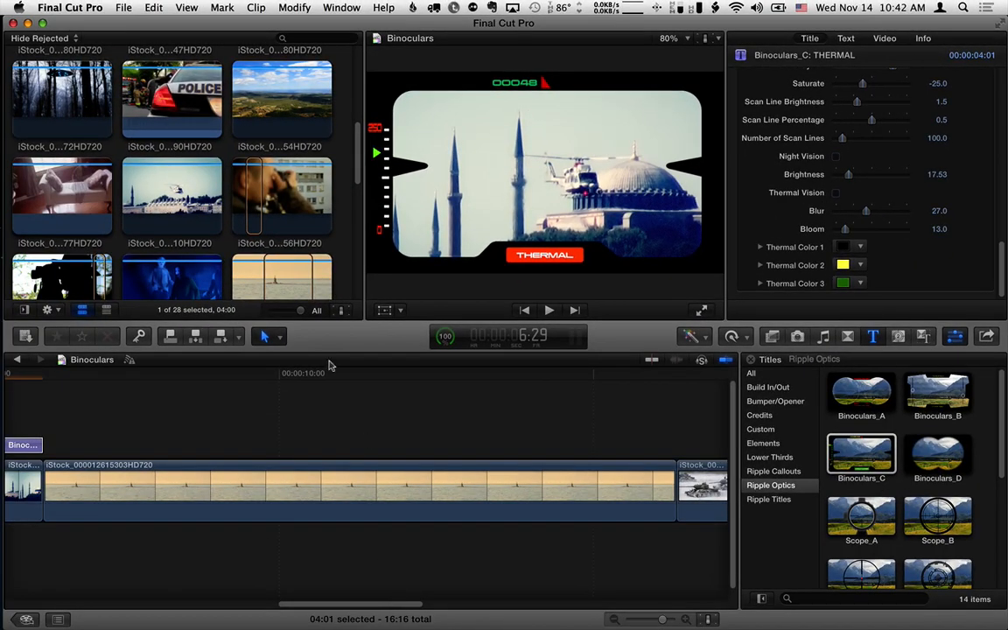
Step: Apply the Binoculars_D title over the full length of the submarine clip and select it for editing
click(331, 485)
click(935, 455)
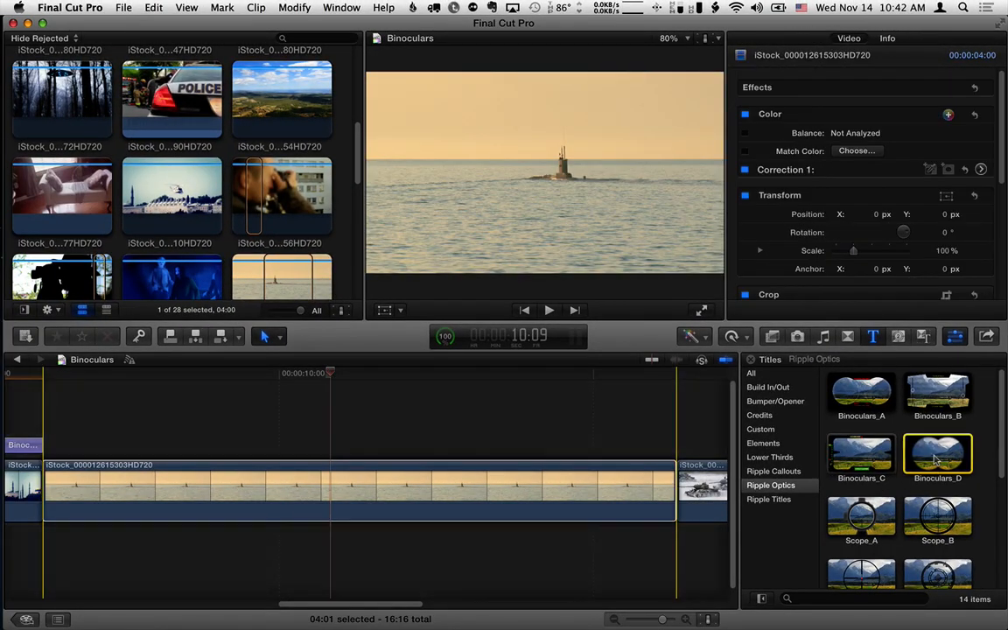
key(q)
click(291, 374)
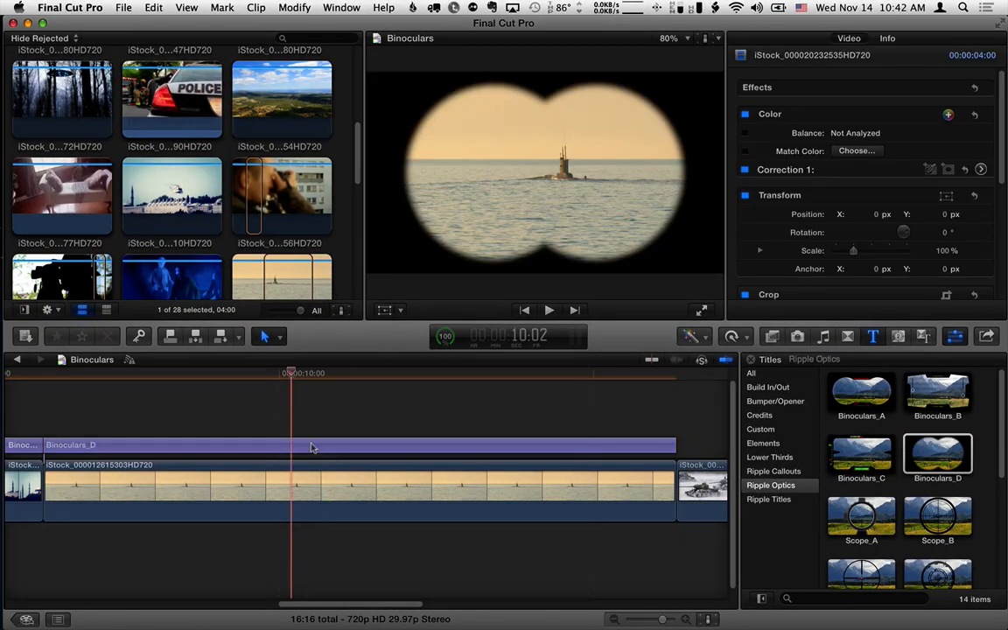
click(304, 446)
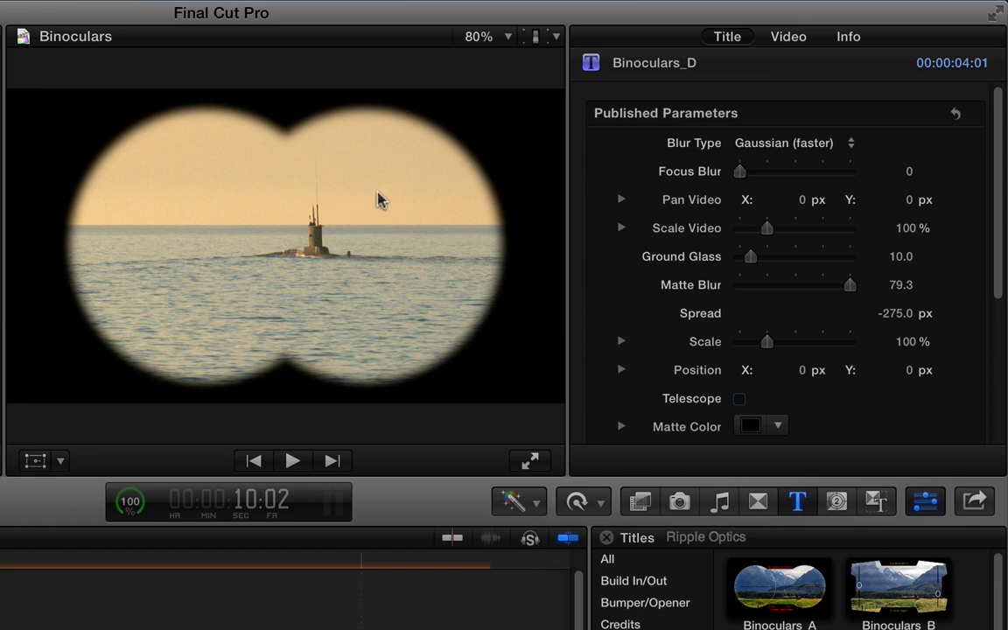
Step: Try out Focus Blur on the Binoculars_D title and keep the Gaussian (faster) blur type
mouse_move(738, 174)
mouse_down()
mouse_move(812, 173)
mouse_move(720, 172)
mouse_up()
click(790, 142)
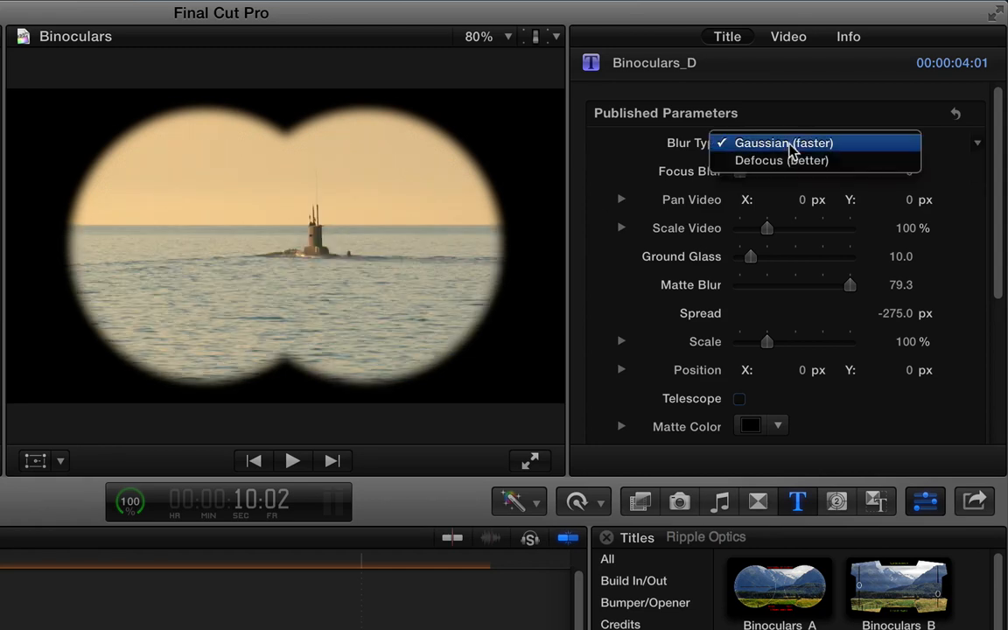
click(790, 145)
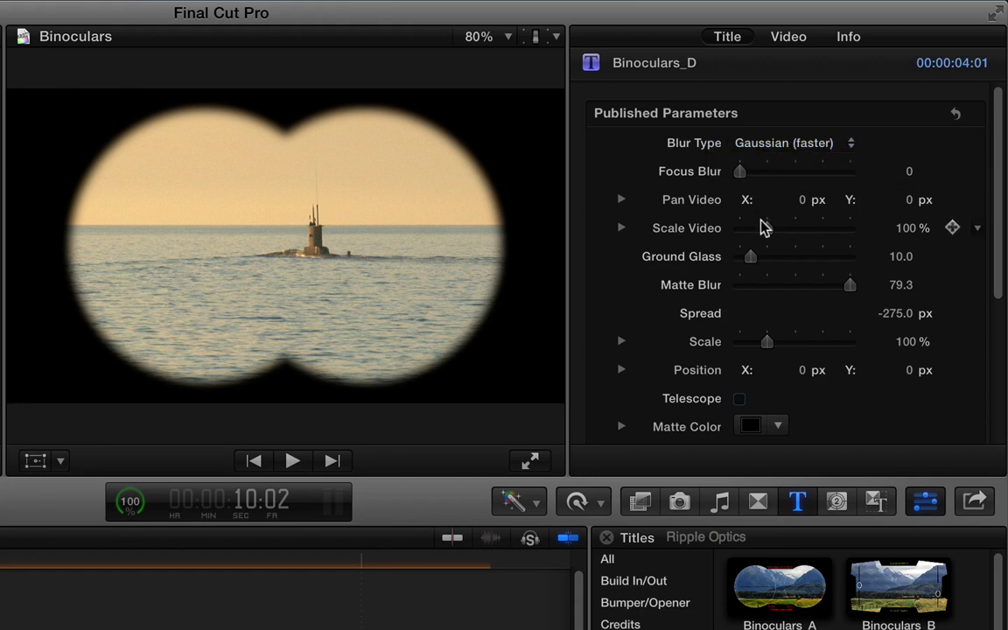
Step: Set Scale Video to 164%, Pan Video to X -7.2 px and Y -0.9 px, and Ground Glass to 9.28
drag(762, 227, 785, 200)
drag(913, 201, 902, 200)
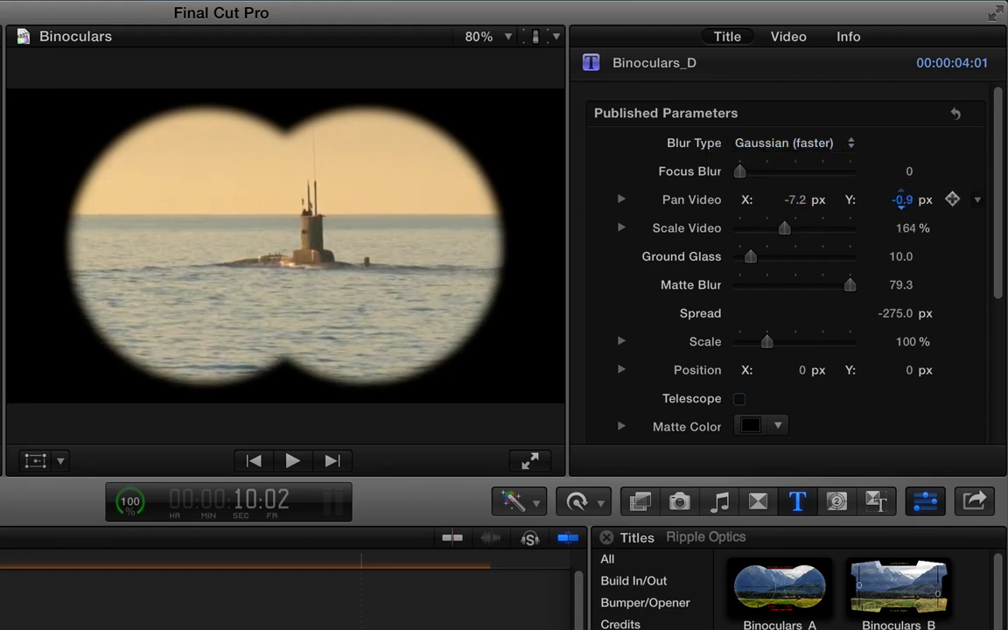
mouse_move(750, 257)
mouse_down()
mouse_move(801, 261)
mouse_move(750, 260)
mouse_up()
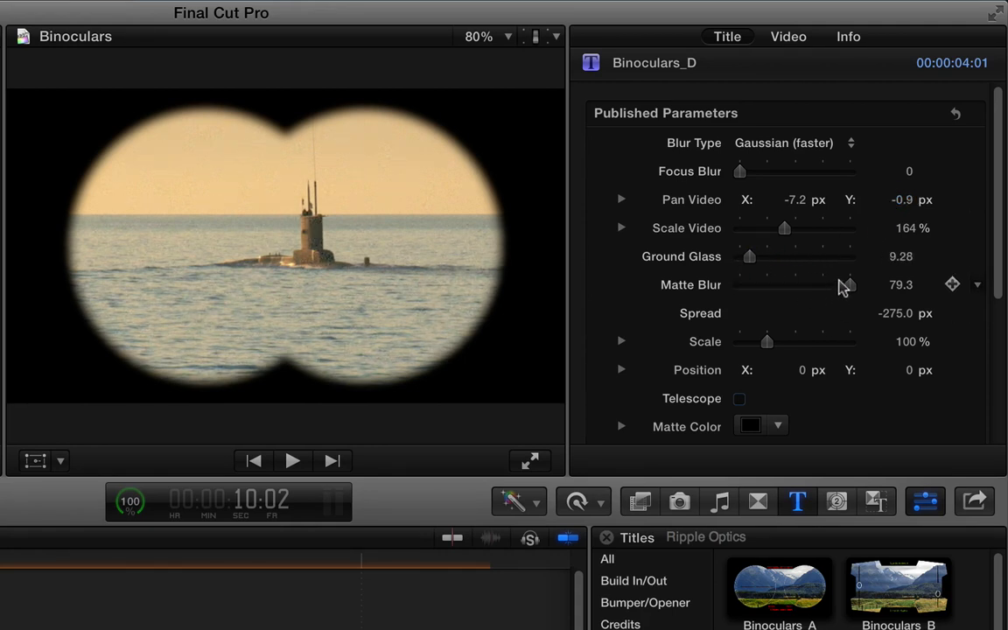
Step: Set the binocular shape's Matte Blur to 58.0 and its Spread to -311.0 px
drag(842, 287, 652, 285)
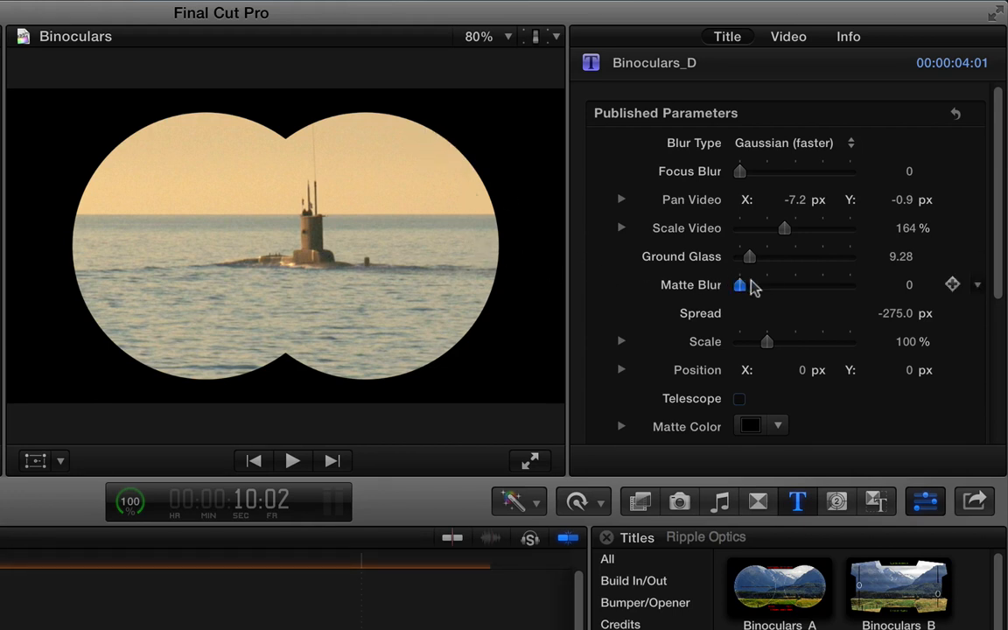
drag(753, 287, 847, 288)
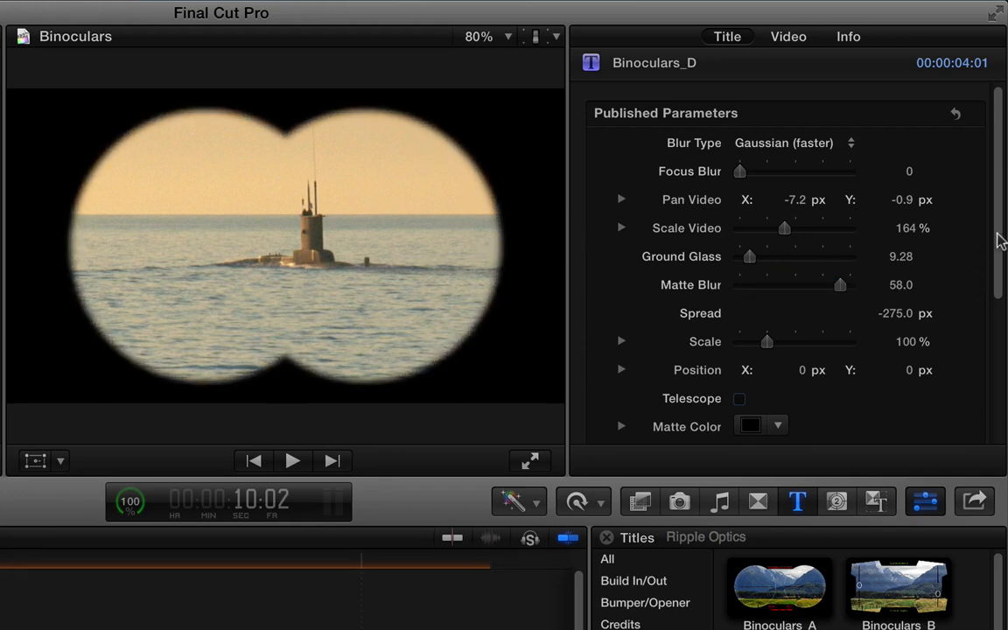
scroll(998, 240, down, 2)
drag(896, 262, 906, 298)
Step: Turn on Telescope and set the circle's Position X to -20.3 px and its Scale to 71%
drag(803, 319, 806, 321)
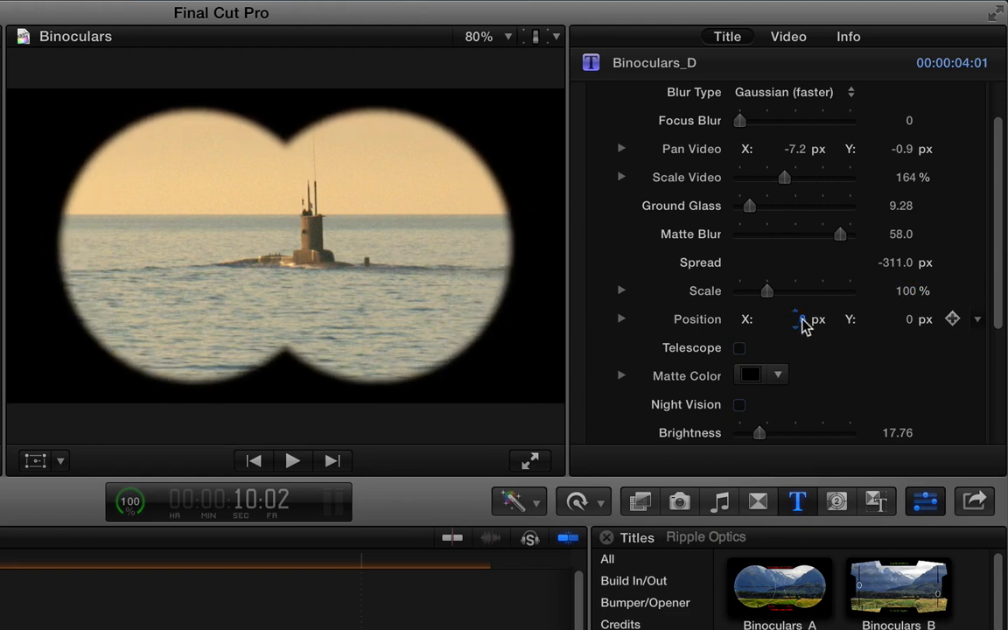
click(739, 348)
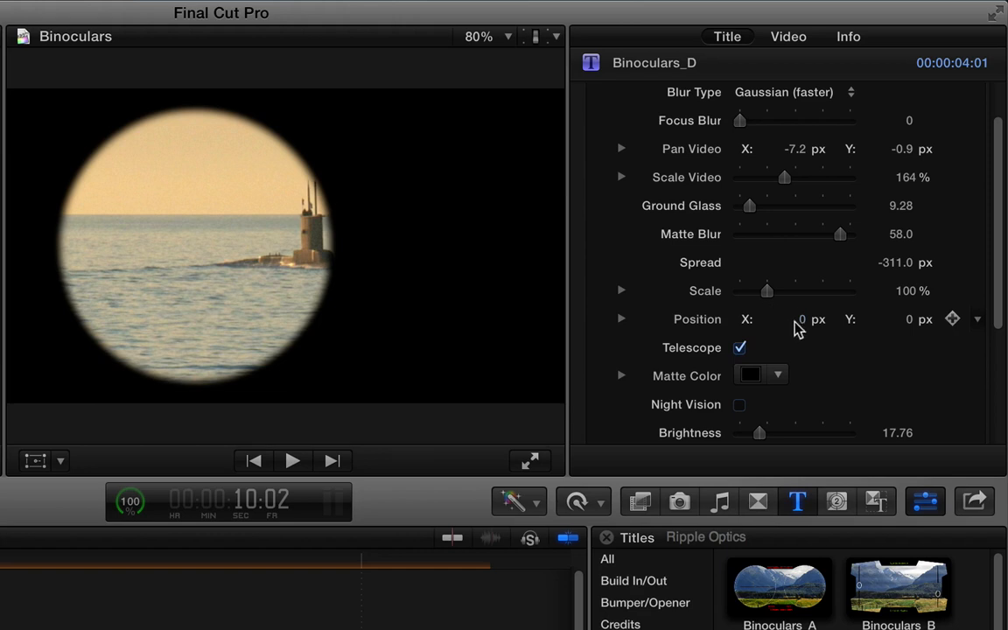
drag(794, 319, 760, 294)
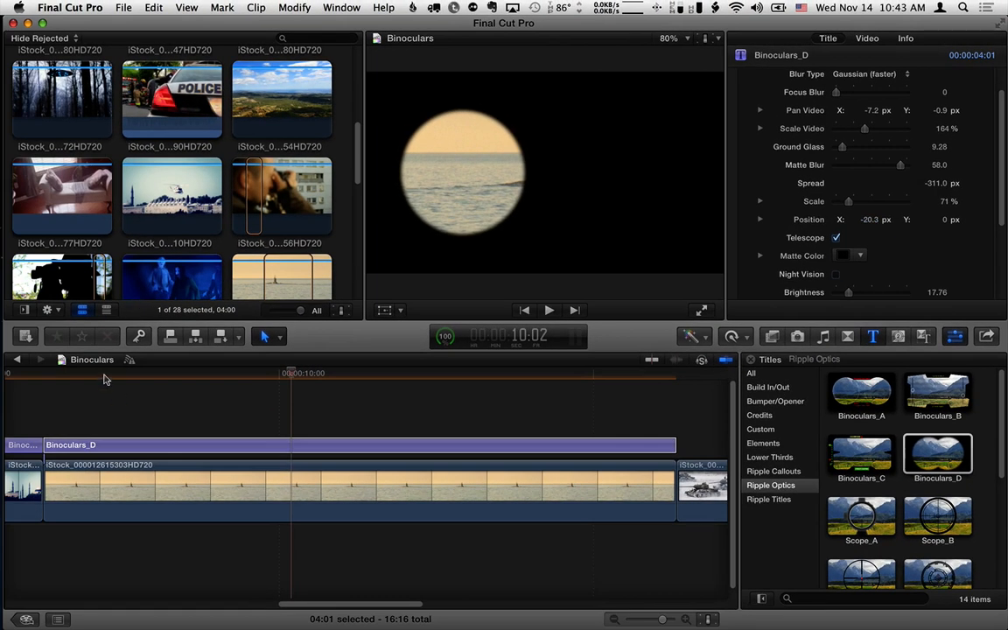
Step: Keyframe the telescope circle's Position X at -20.3 px at 8:27, 68.1 px at 10:02 and 28.4 px at 10:13
click(110, 374)
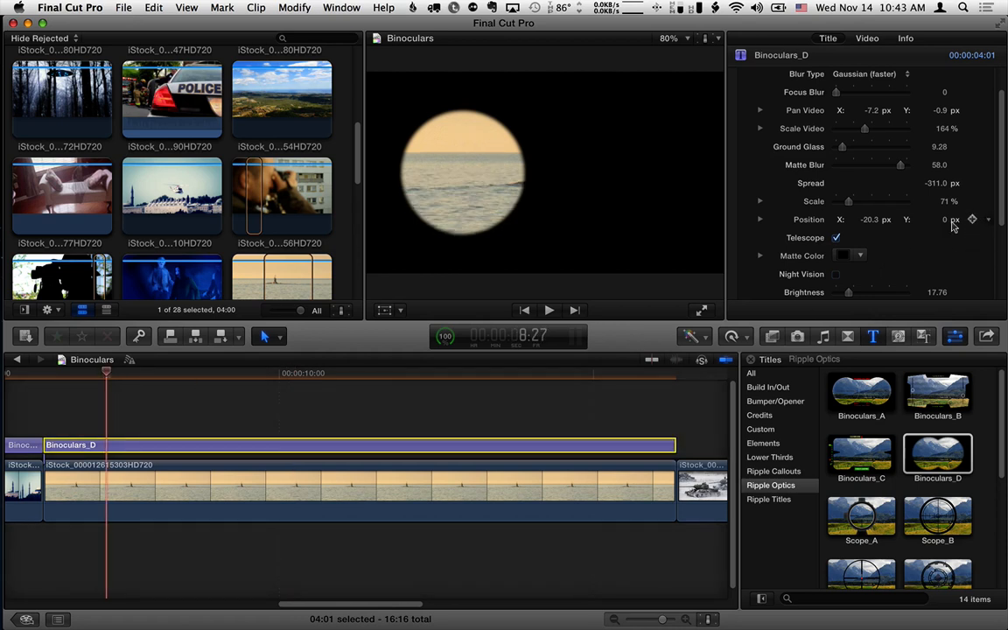
drag(159, 375, 294, 373)
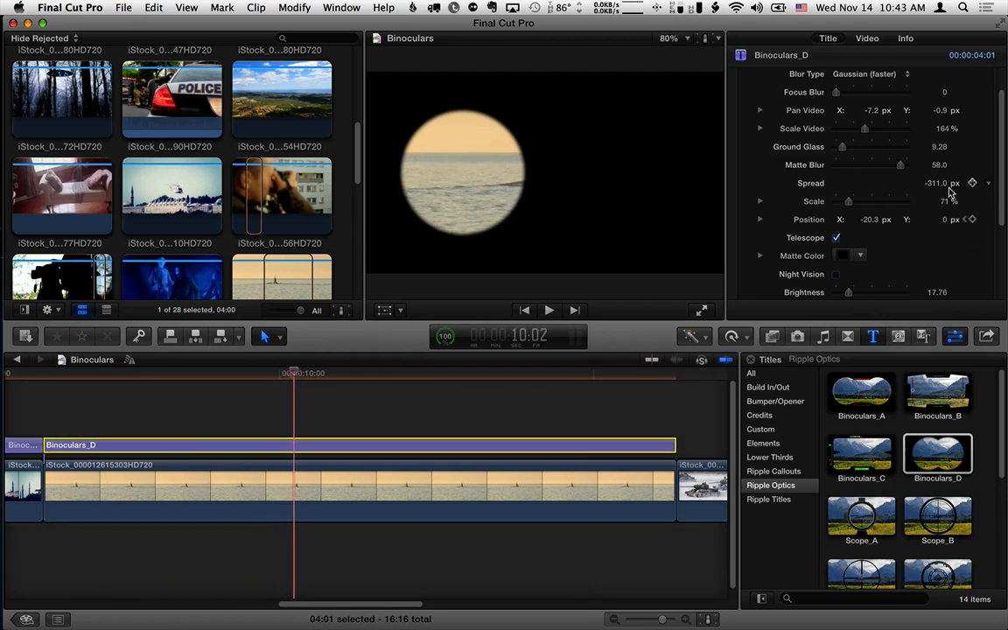
drag(866, 223, 907, 223)
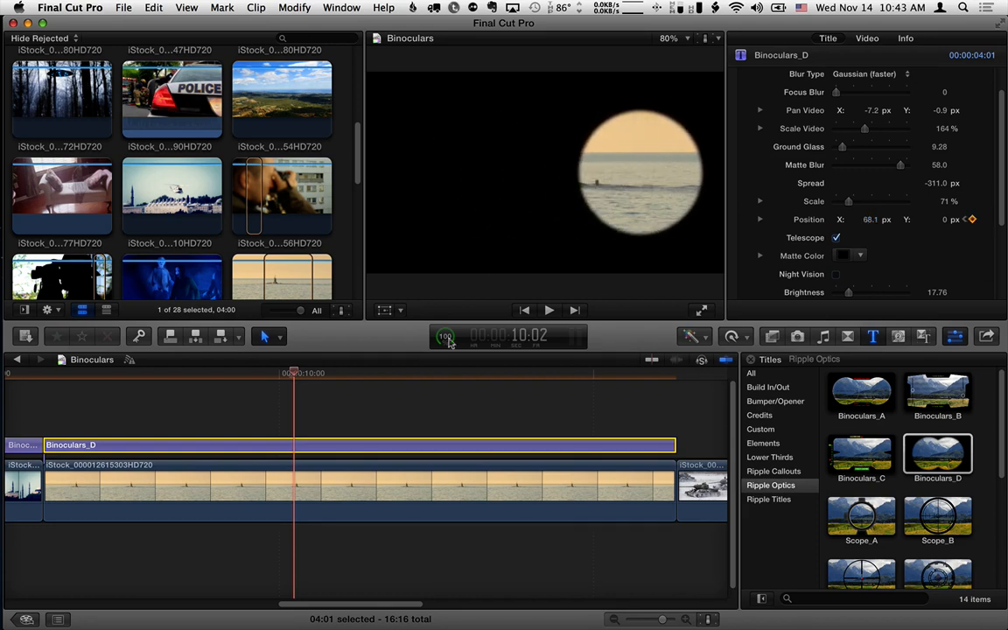
drag(289, 375, 350, 374)
drag(871, 222, 856, 221)
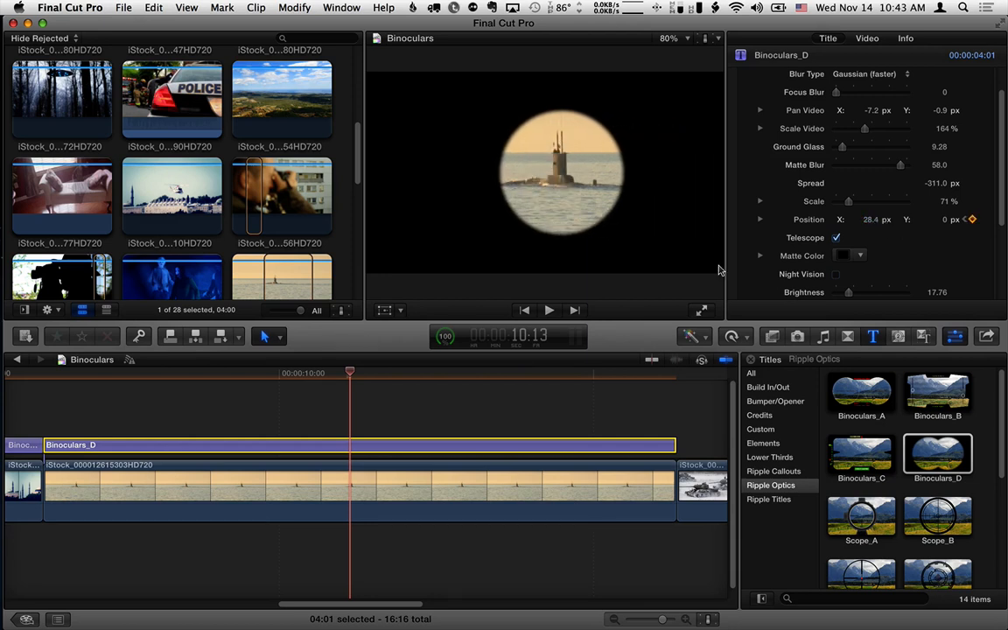
Step: Keyframe Focus Blur from 0 at 10:13 to a raised blur at 10:20 and back to 0 at 11:00
scroll(1001, 162, up, 3)
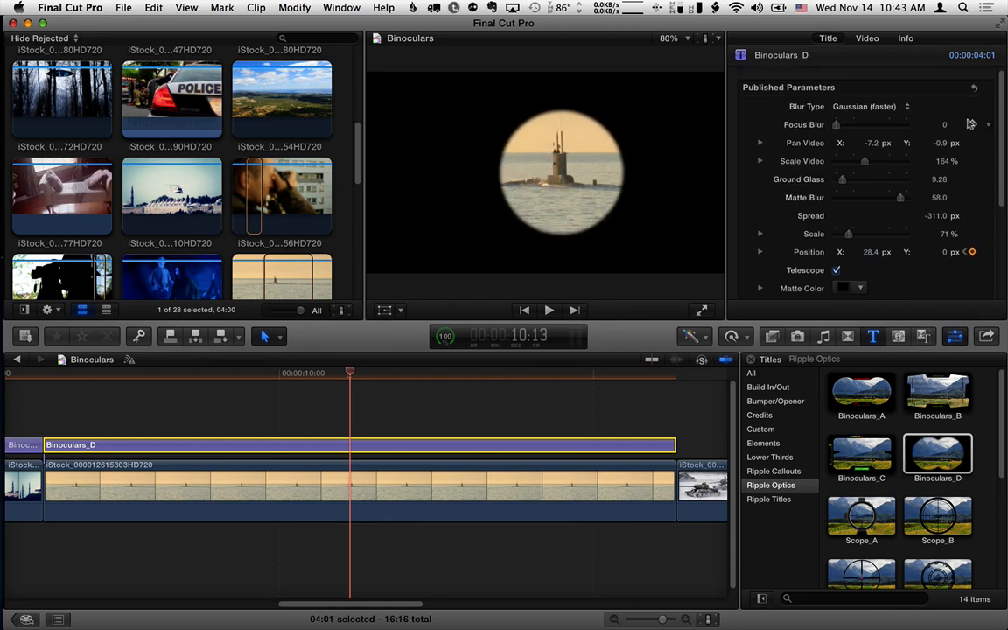
click(972, 126)
drag(351, 373, 387, 373)
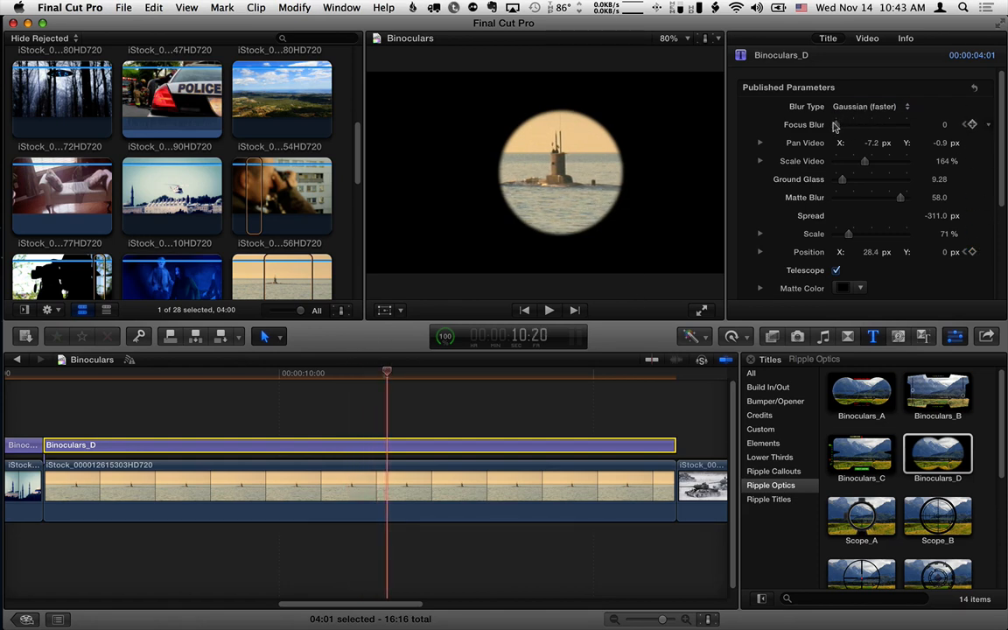
drag(835, 124, 854, 124)
drag(388, 374, 438, 375)
drag(827, 127, 785, 134)
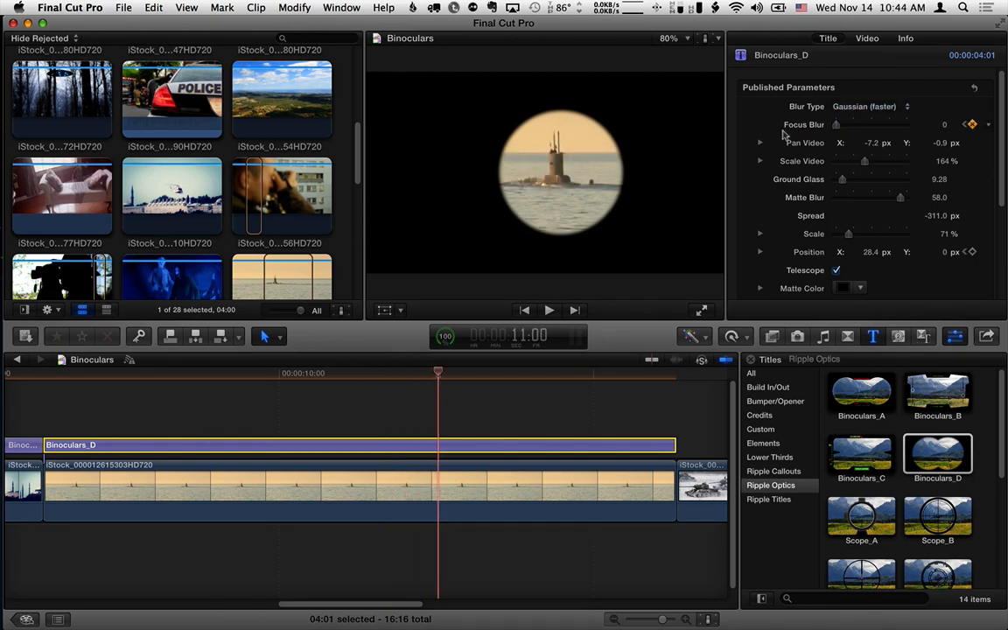
Step: Play the Binoculars_D title from its start to review the telescope movement and focus animation
click(45, 375)
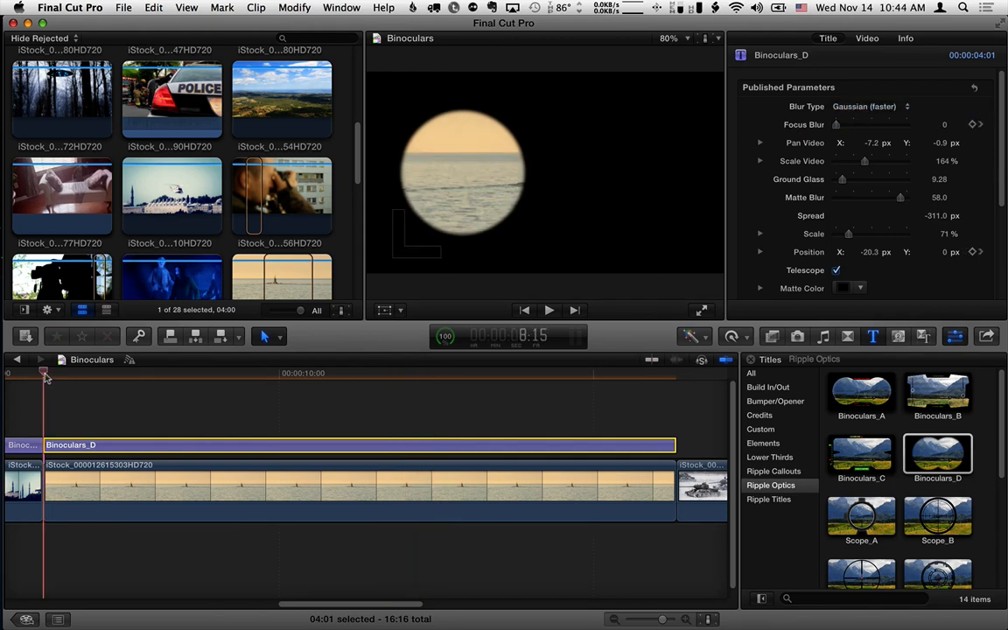
key(space)
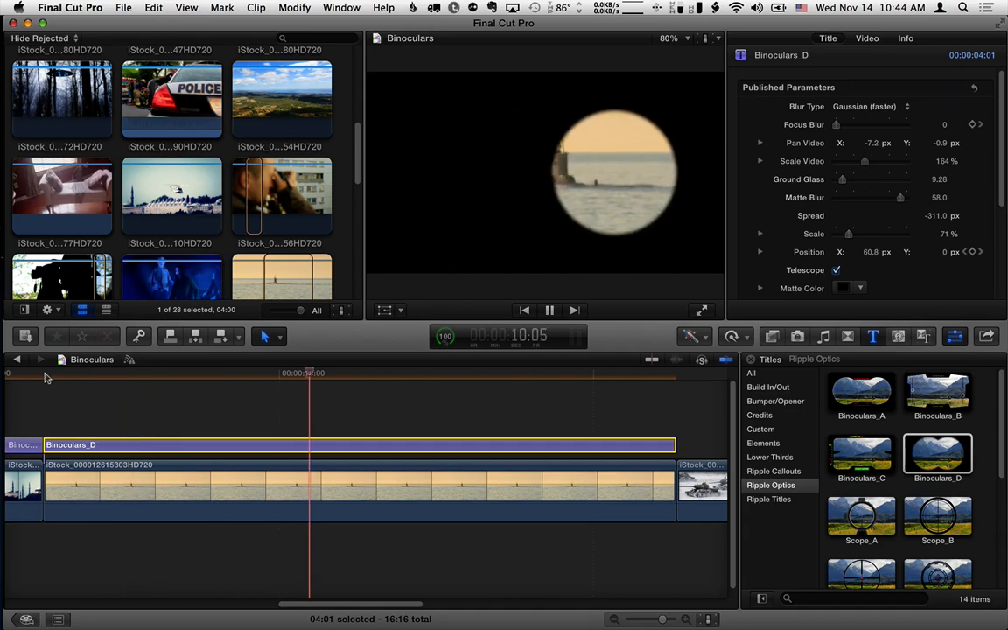
key(space)
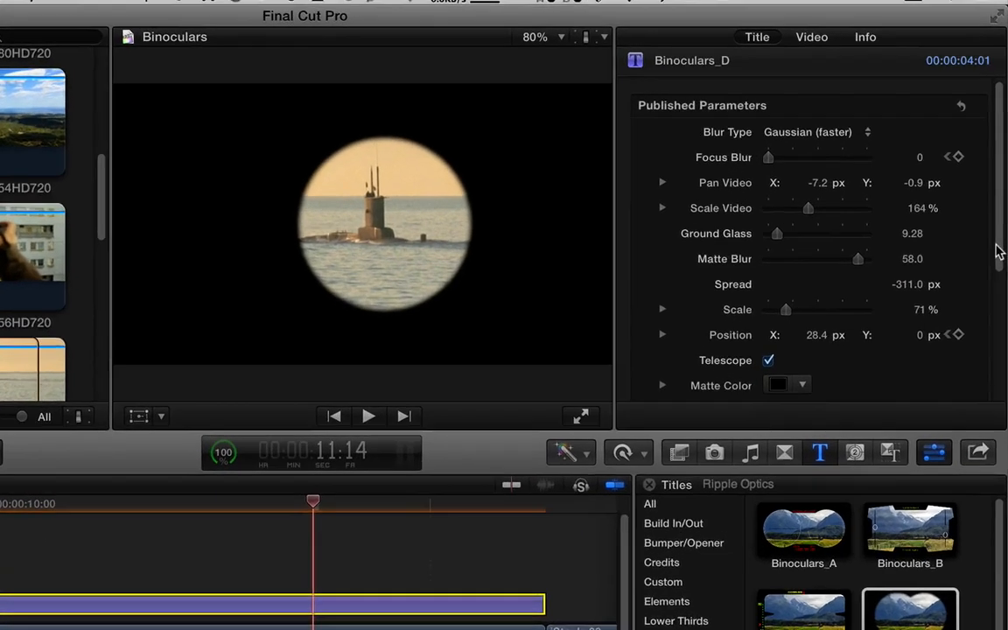
Step: Try a dark red Matte Color around the telescope circle and return it to black
scroll(1003, 240, down, 3)
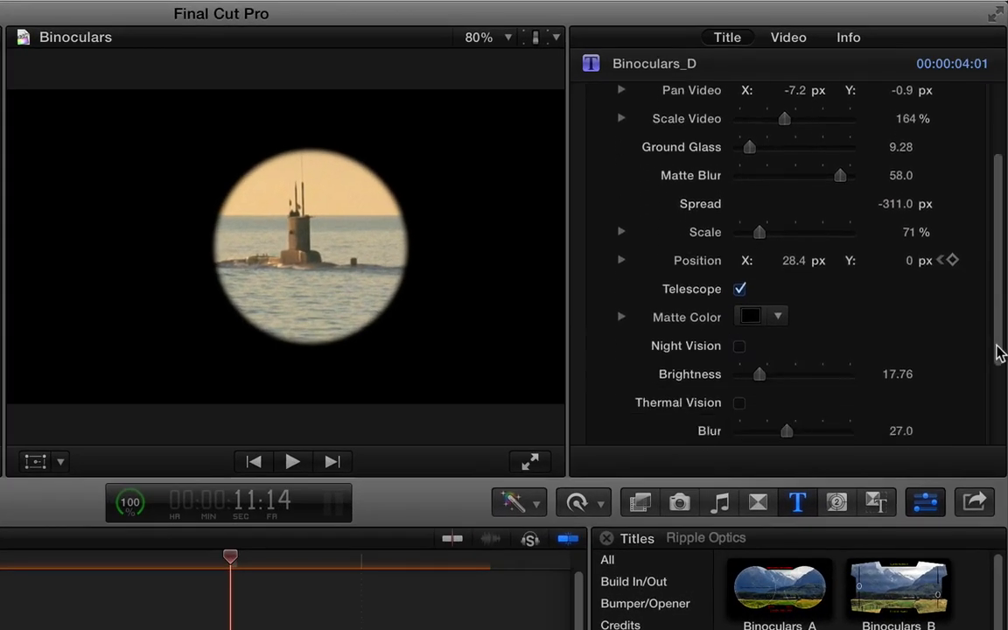
scroll(1000, 353, down, 3)
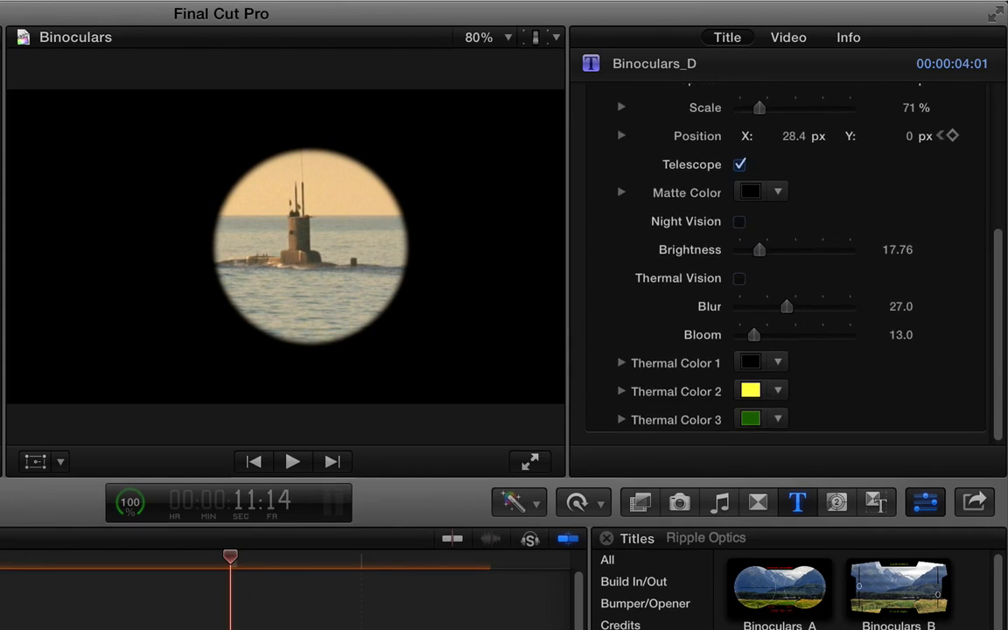
click(774, 192)
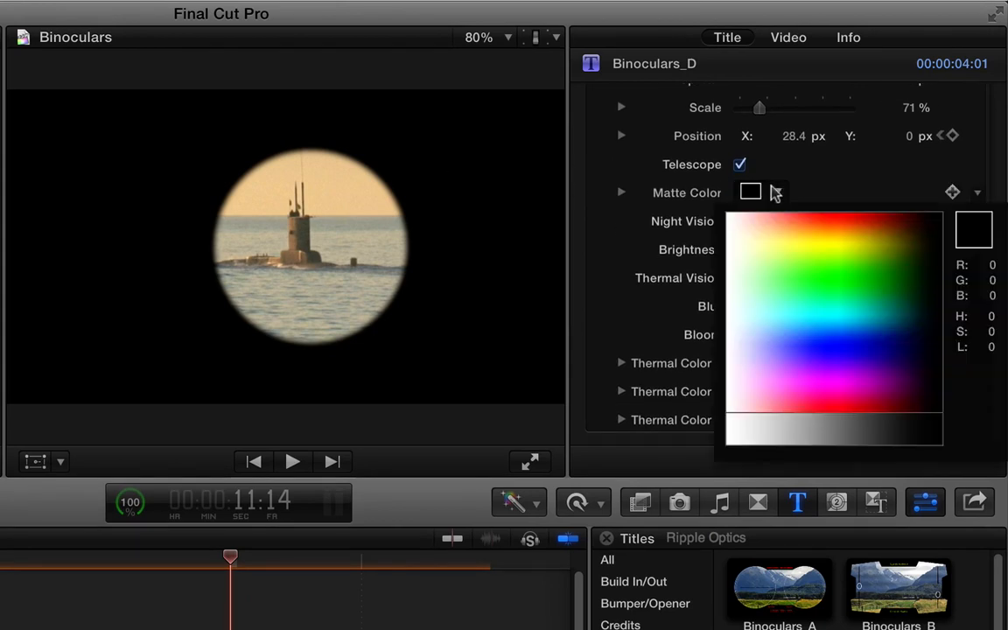
drag(796, 221, 886, 220)
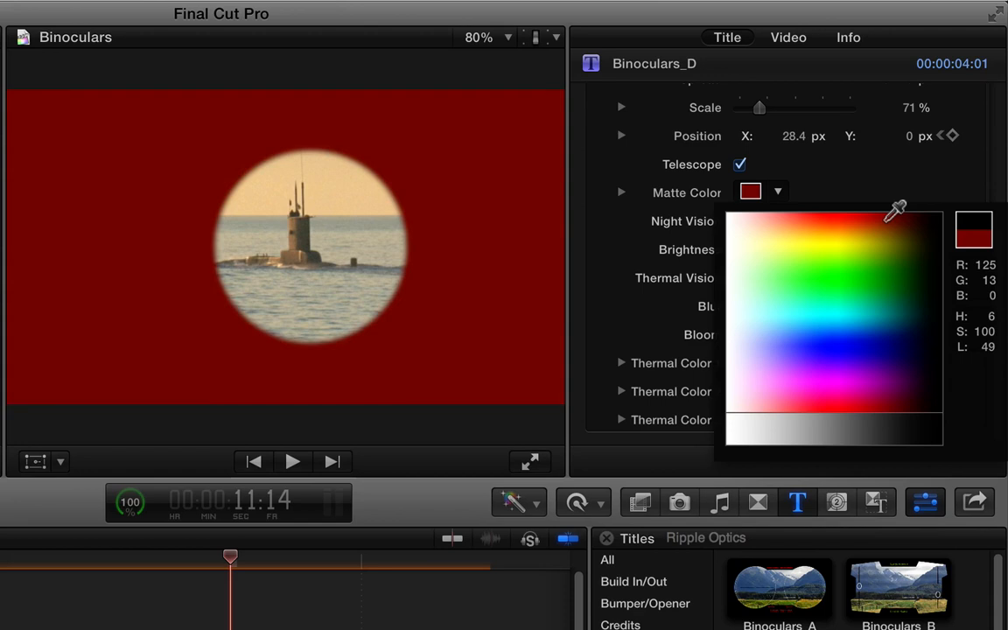
click(882, 177)
Step: Switch Night Vision on and back off for the telescope view
click(739, 220)
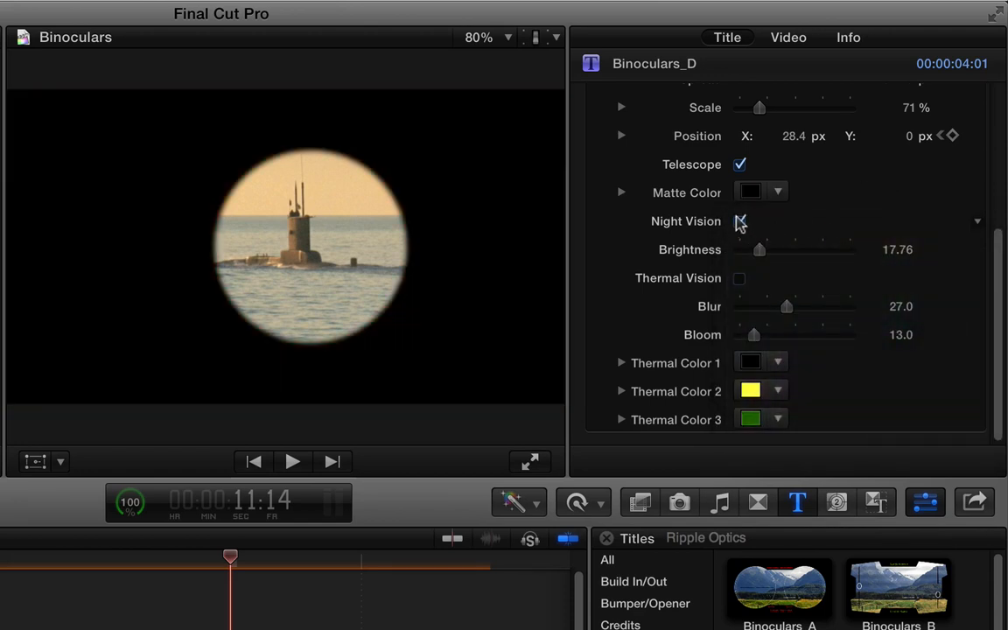
click(739, 221)
Step: With Thermal Vision turned on, copy the green of Thermal Color 3 to Thermal Color 1 and make Thermal Color 3 black
click(740, 278)
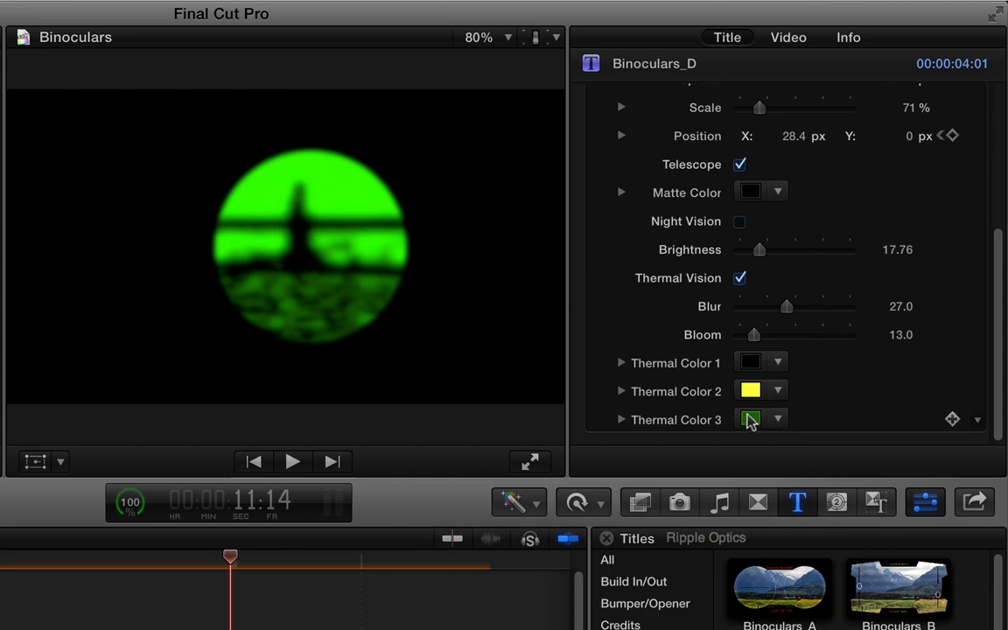
drag(751, 418, 751, 361)
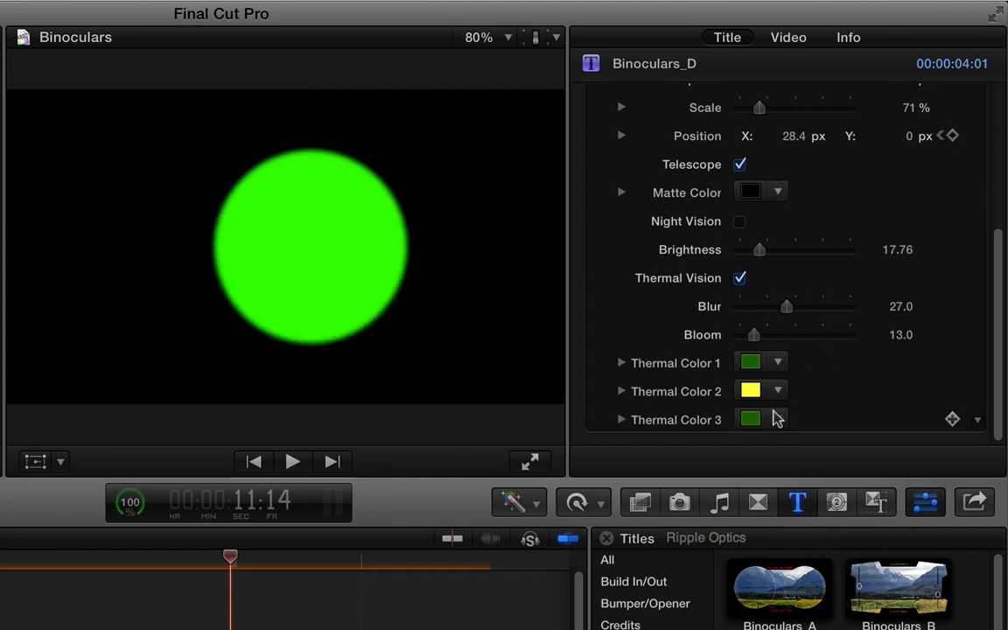
click(772, 419)
drag(831, 451, 938, 448)
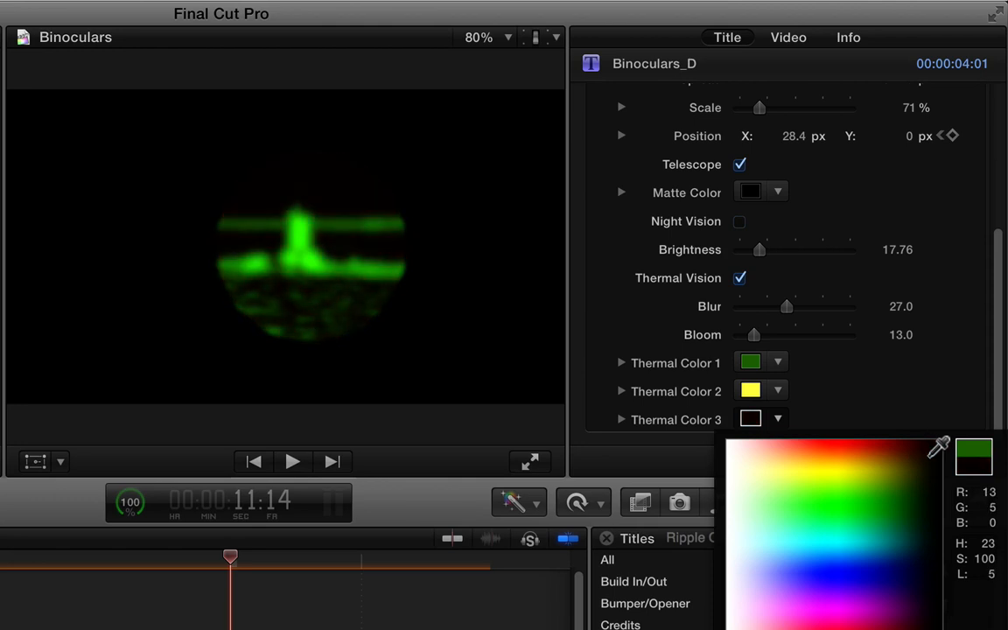
click(933, 455)
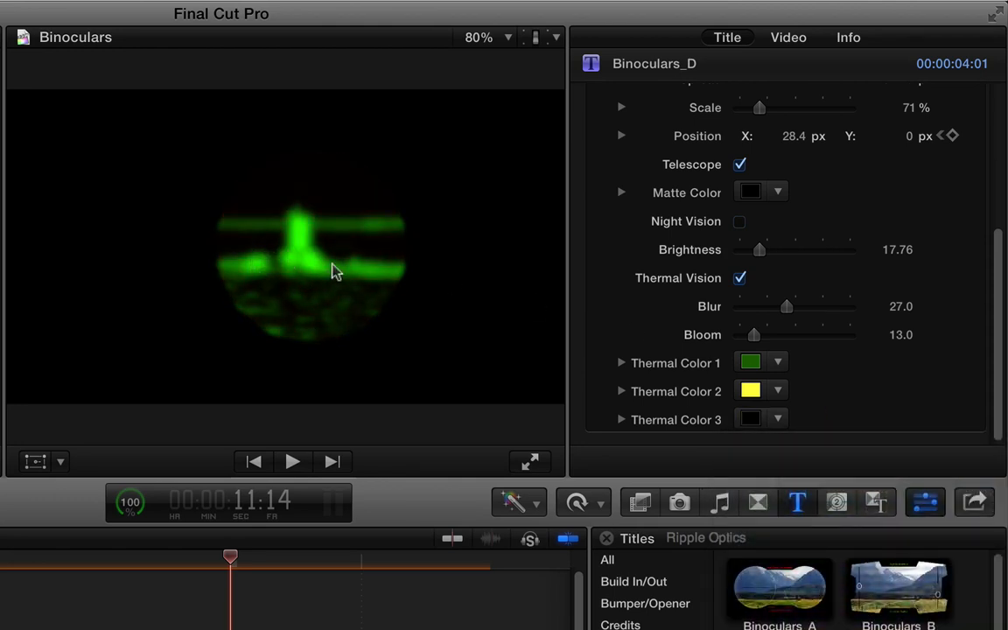
Step: Turn off Thermal Vision on the Binoculars_D title and briefly switch Night Vision on and off
click(739, 277)
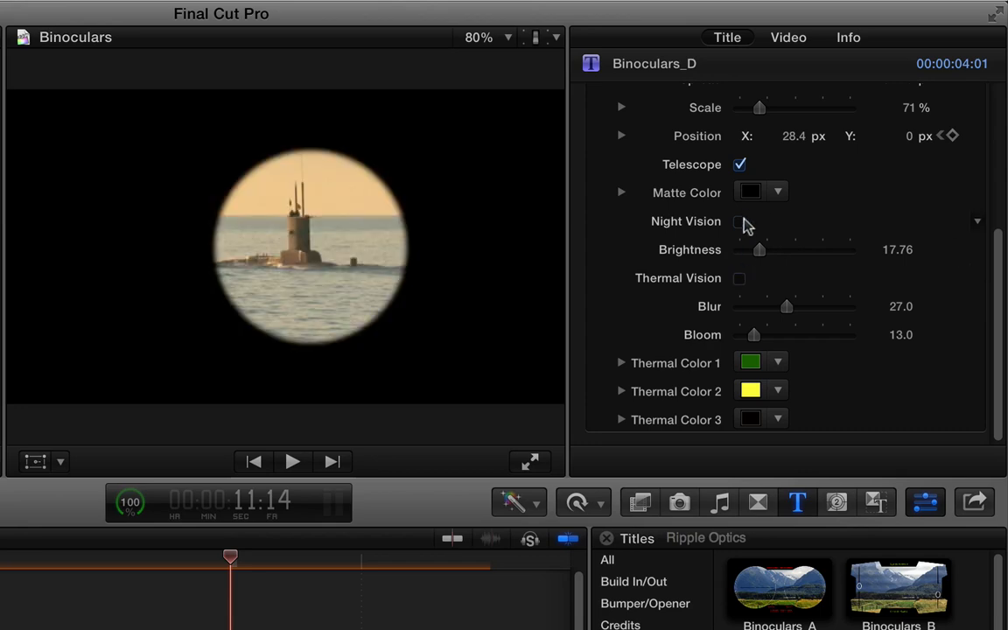
click(739, 221)
click(739, 220)
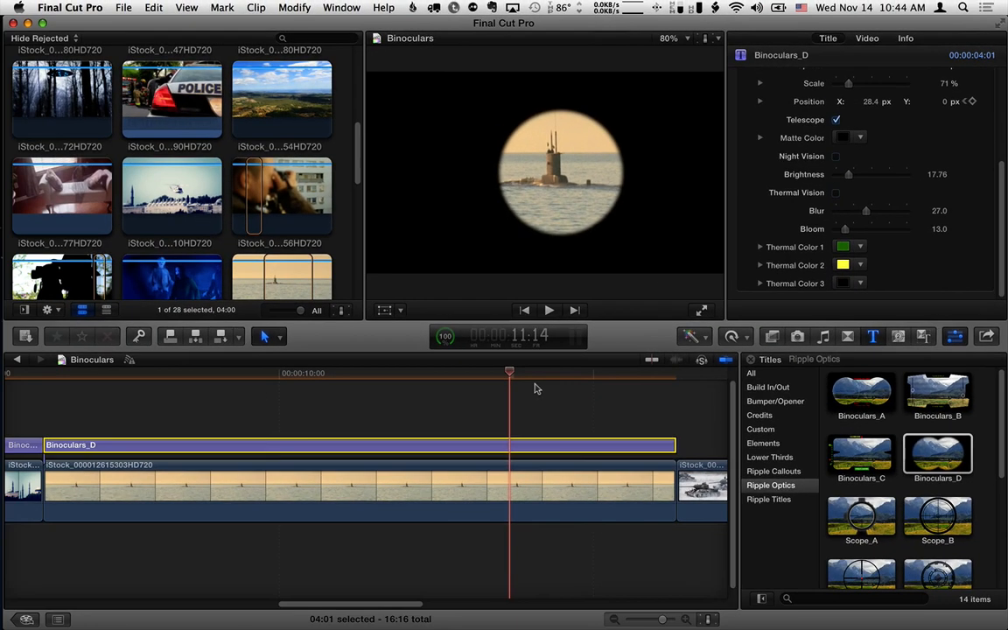
click(371, 491)
click(334, 490)
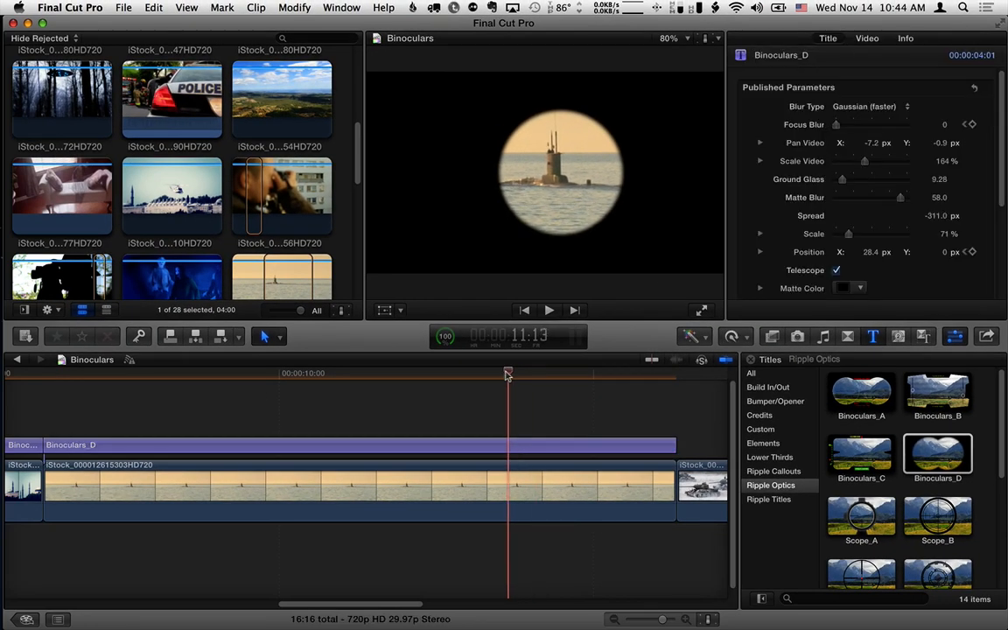